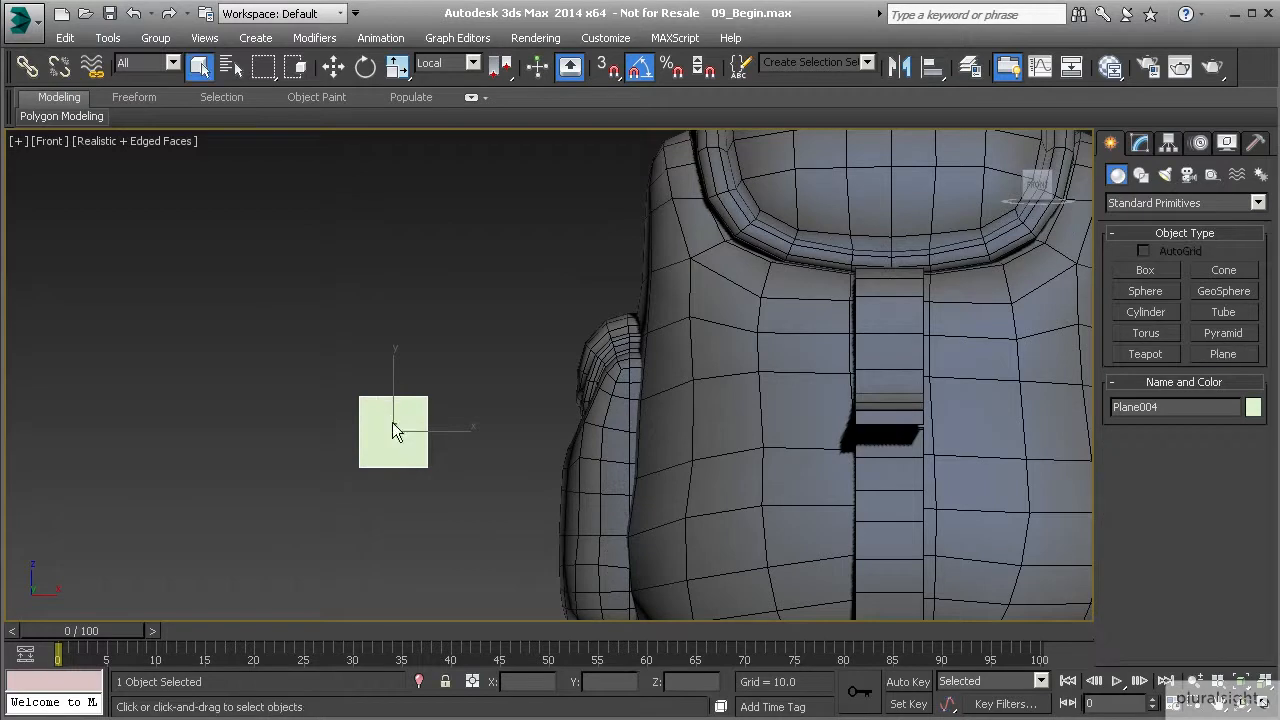
Shrink the plane to a smaller square by moving its top and right edges inward, and select the top edge
mouse_move(520, 601)
left_click(652, 617)
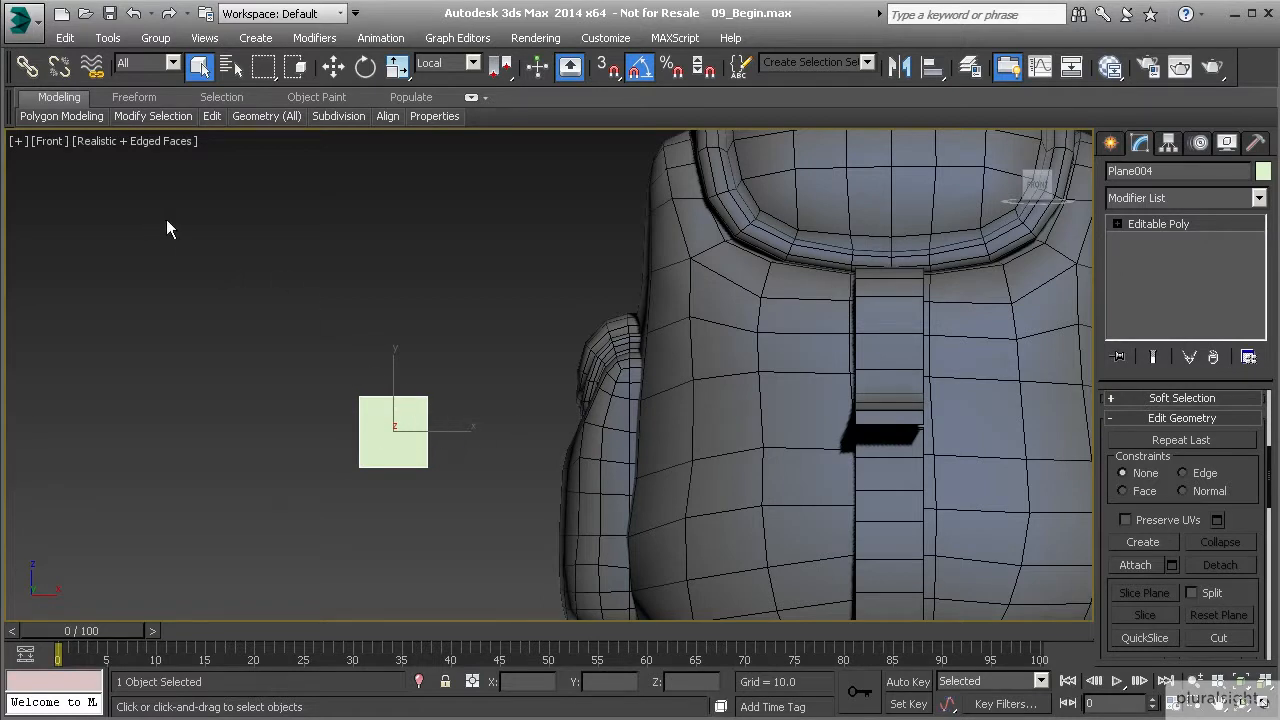
key("2")
left_click(394, 397)
key("w")
left_click_drag(394, 365, 394, 387)
left_click(428, 447)
left_click_drag(457, 443, 440, 445)
mouse_move(397, 401)
left_mouse_down()
mouse_move(398, 412)
mouse_move(374, 390)
mouse_move(374, 401)
left_mouse_up()
key("ctrl+z")
left_click(377, 421)
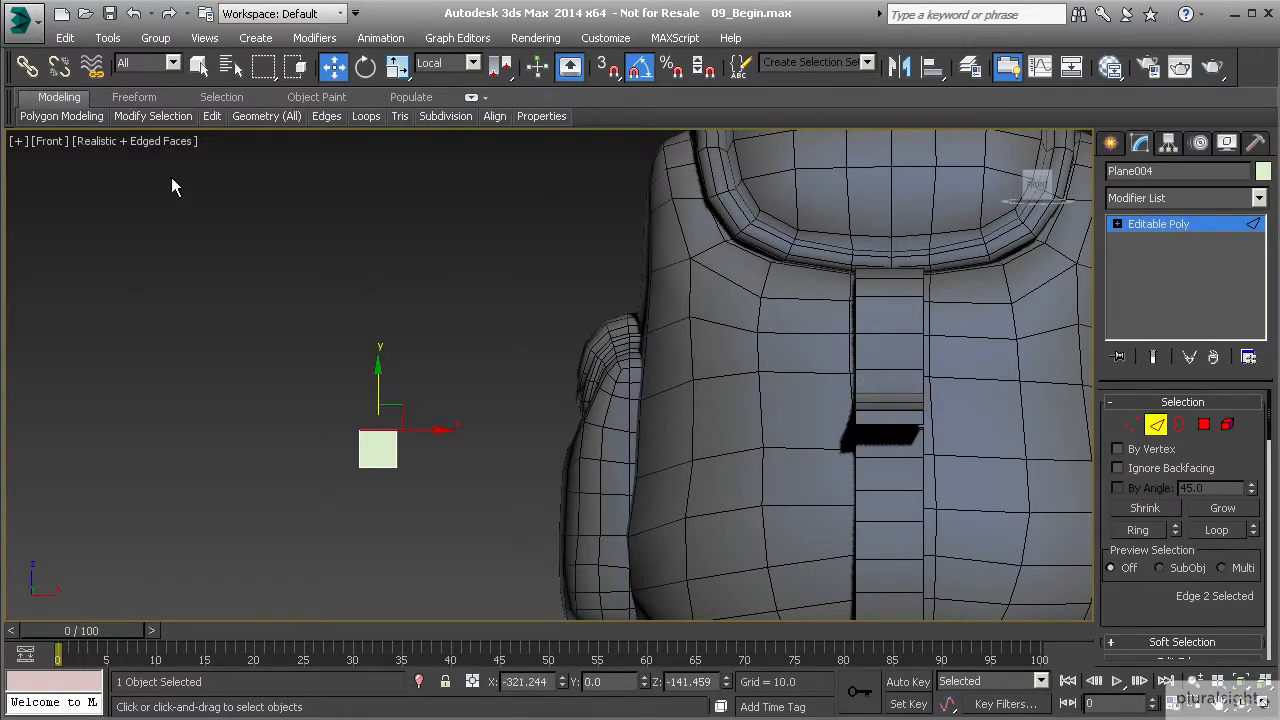
Set the Freeform PolyDraw tools to draw on the grid and activate Extend
left_click(128, 100)
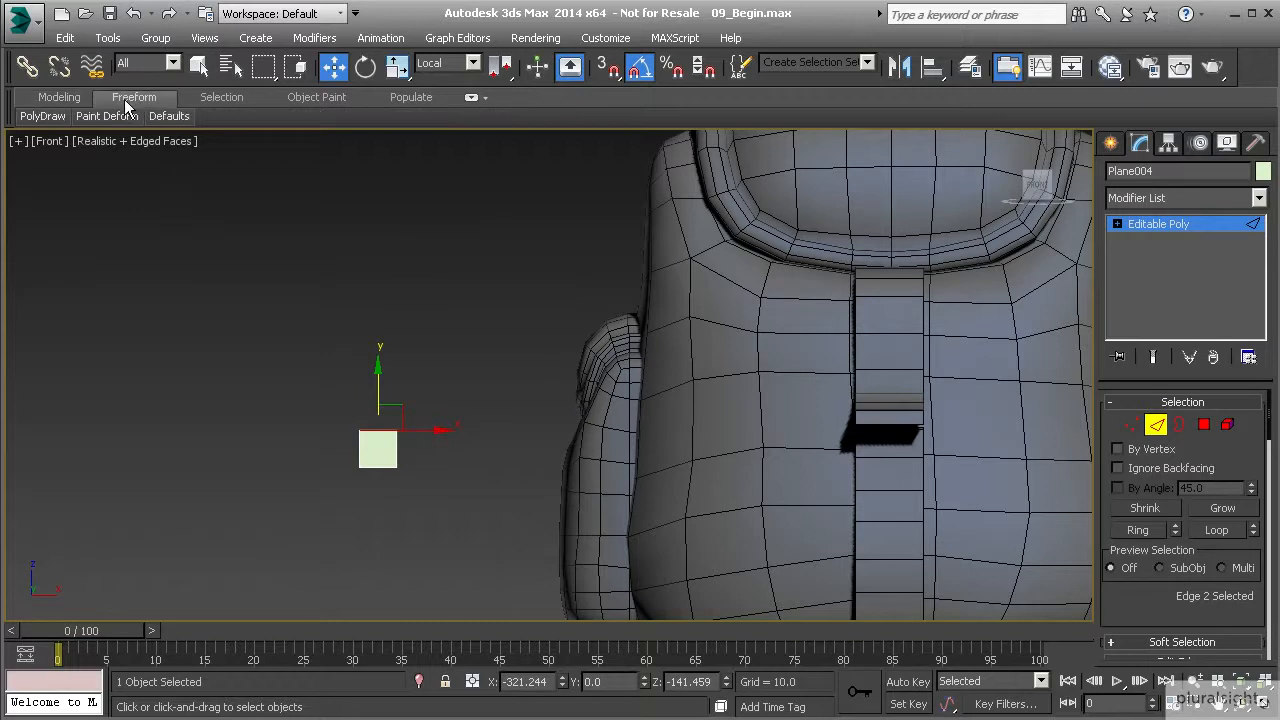
mouse_move(48, 121)
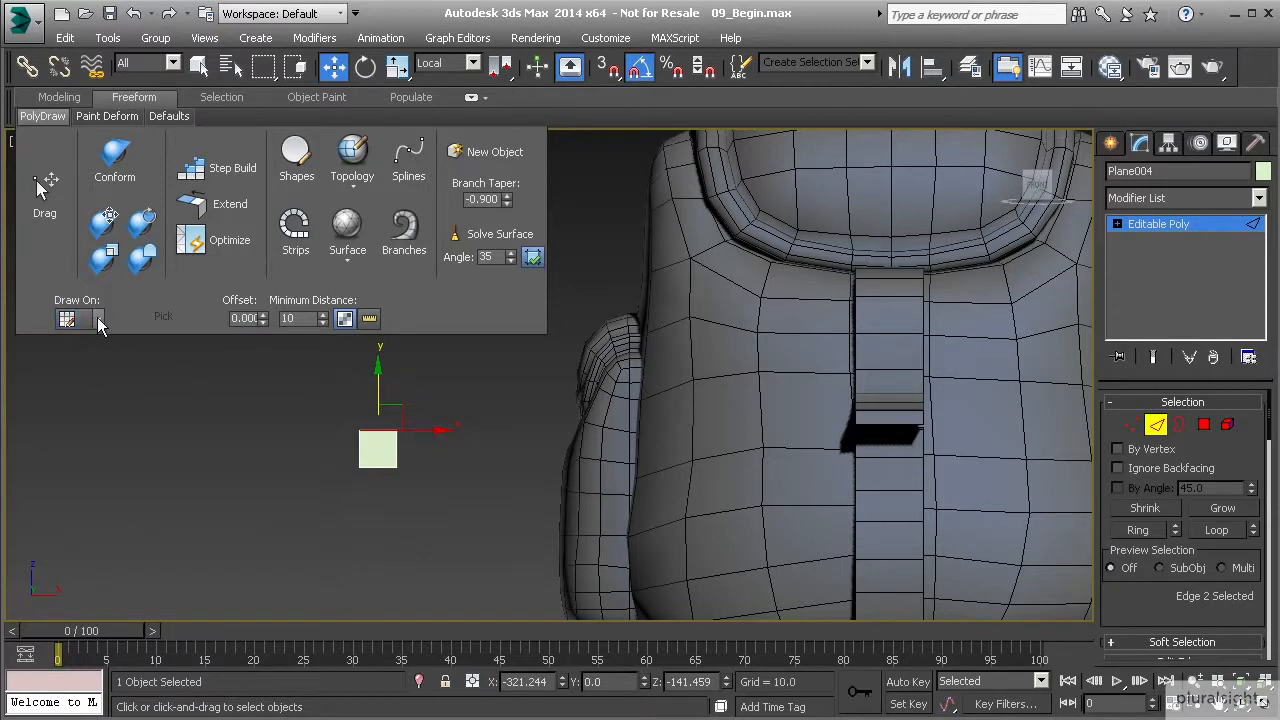
left_click(100, 320)
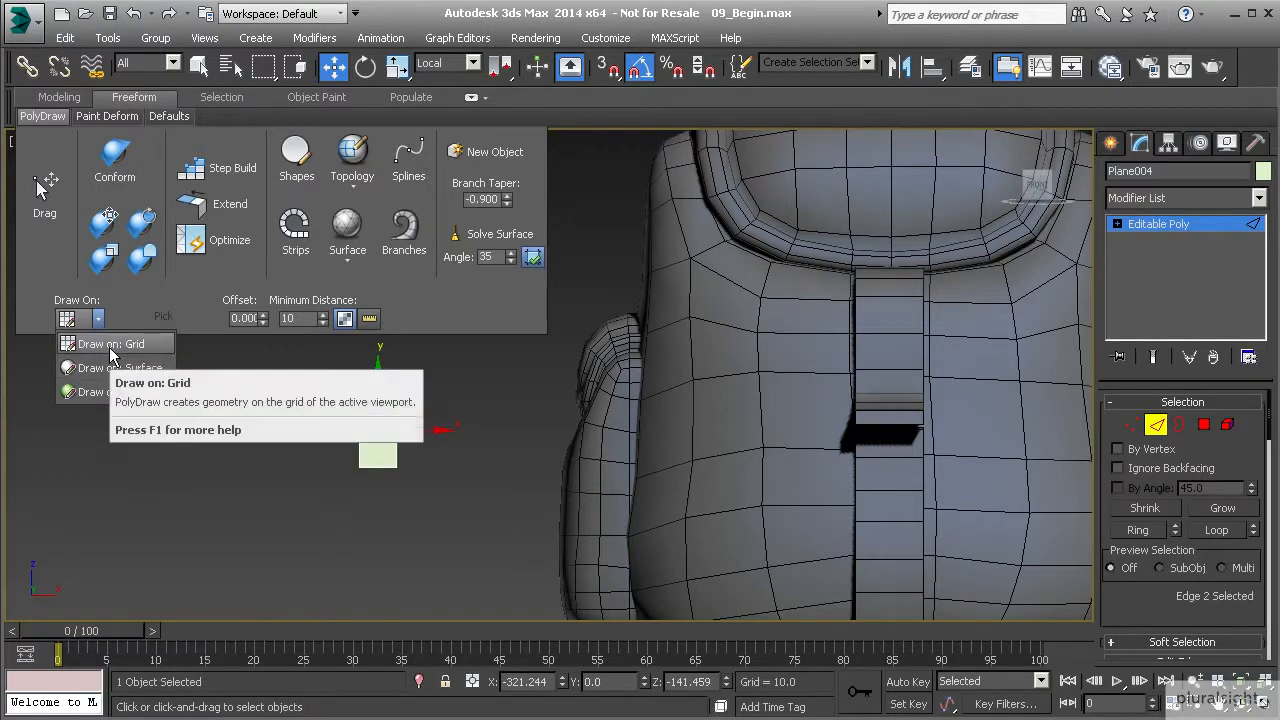
left_click(112, 344)
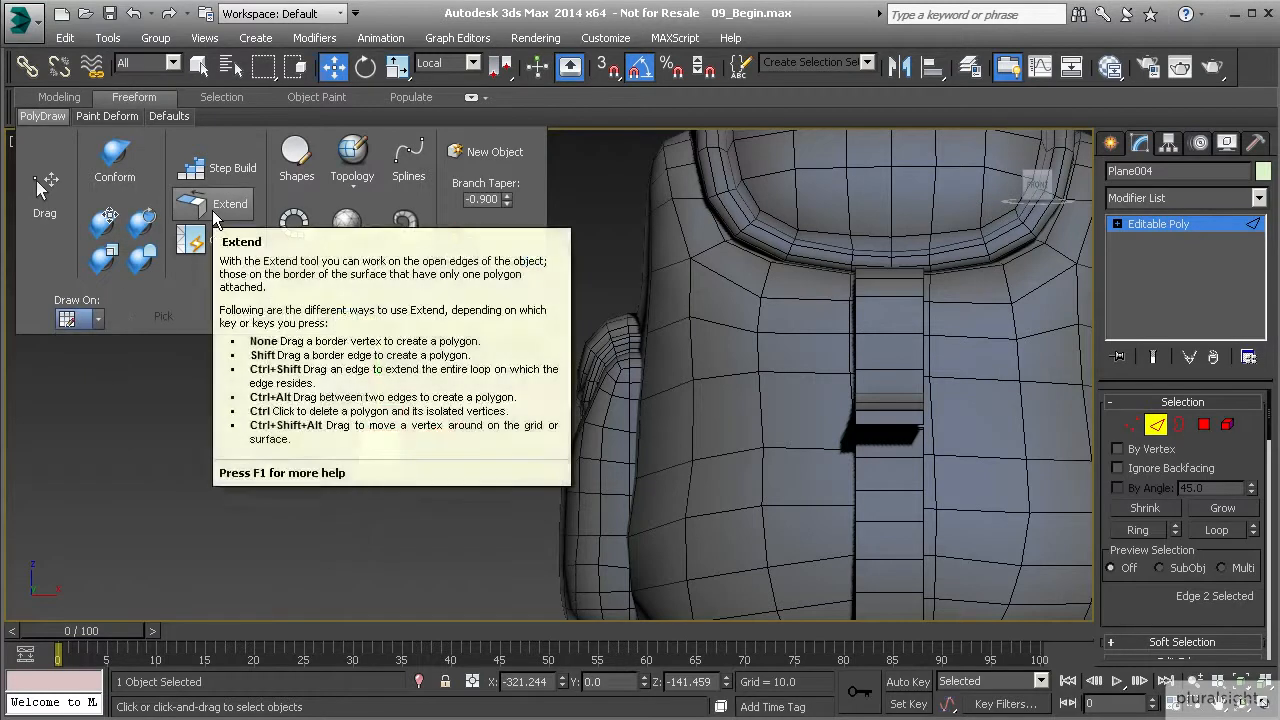
left_click(213, 212)
Extend the square's top edge straight up into a long segment, and add a short slanted segment with an angled end
middle_click_drag(443, 411, 620, 343)
scroll(603, 420, "up", 3)
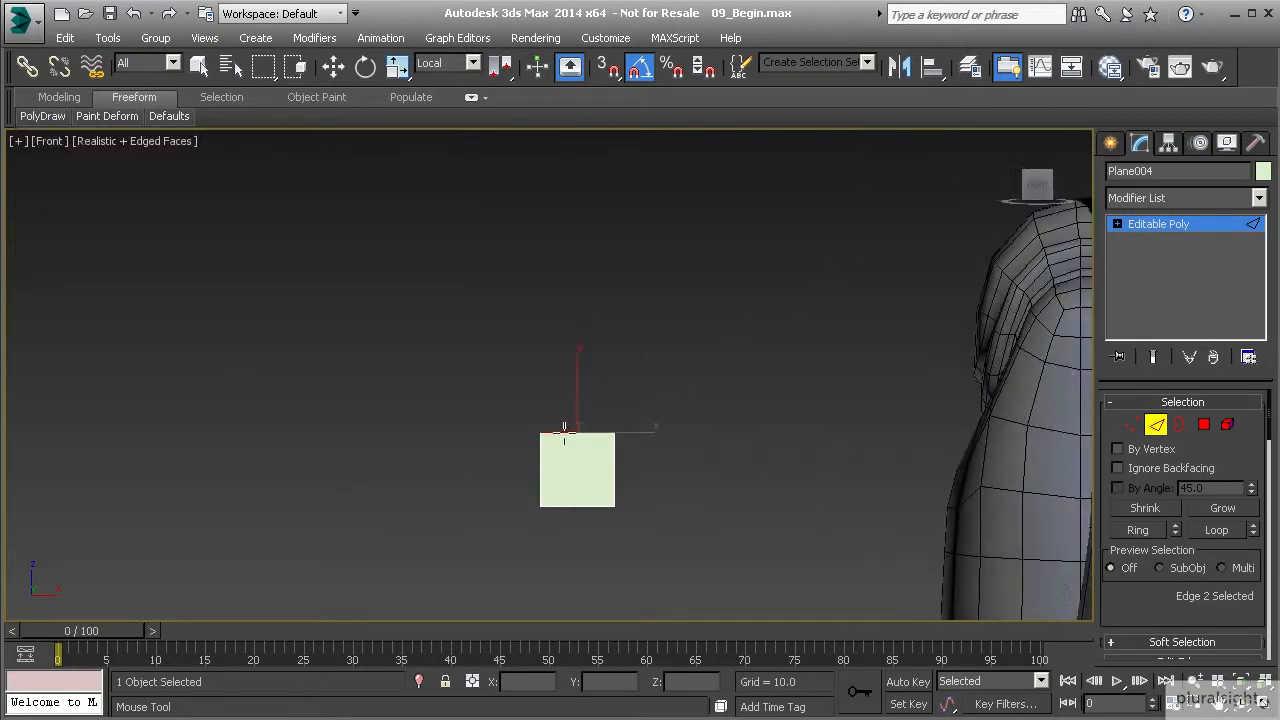
left_click_drag(563, 432, 578, 276)
middle_click_drag(611, 249, 505, 387)
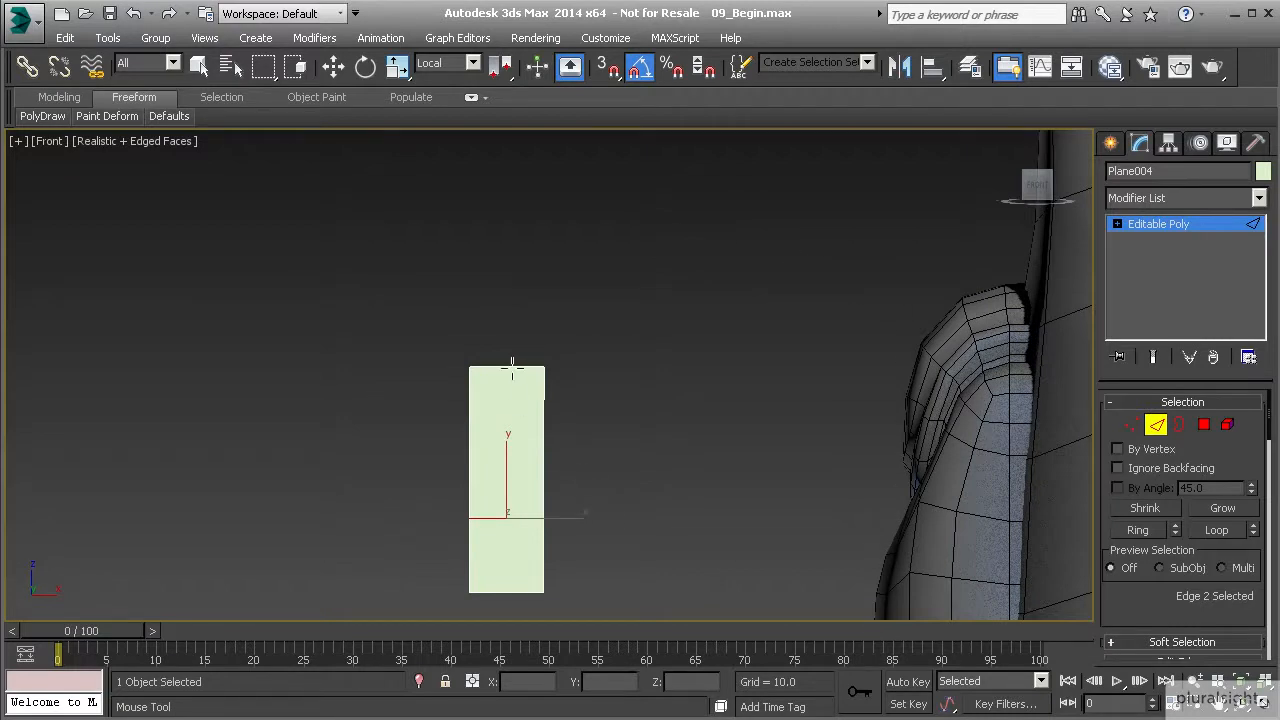
left_click_drag(510, 360, 531, 309, "shift")
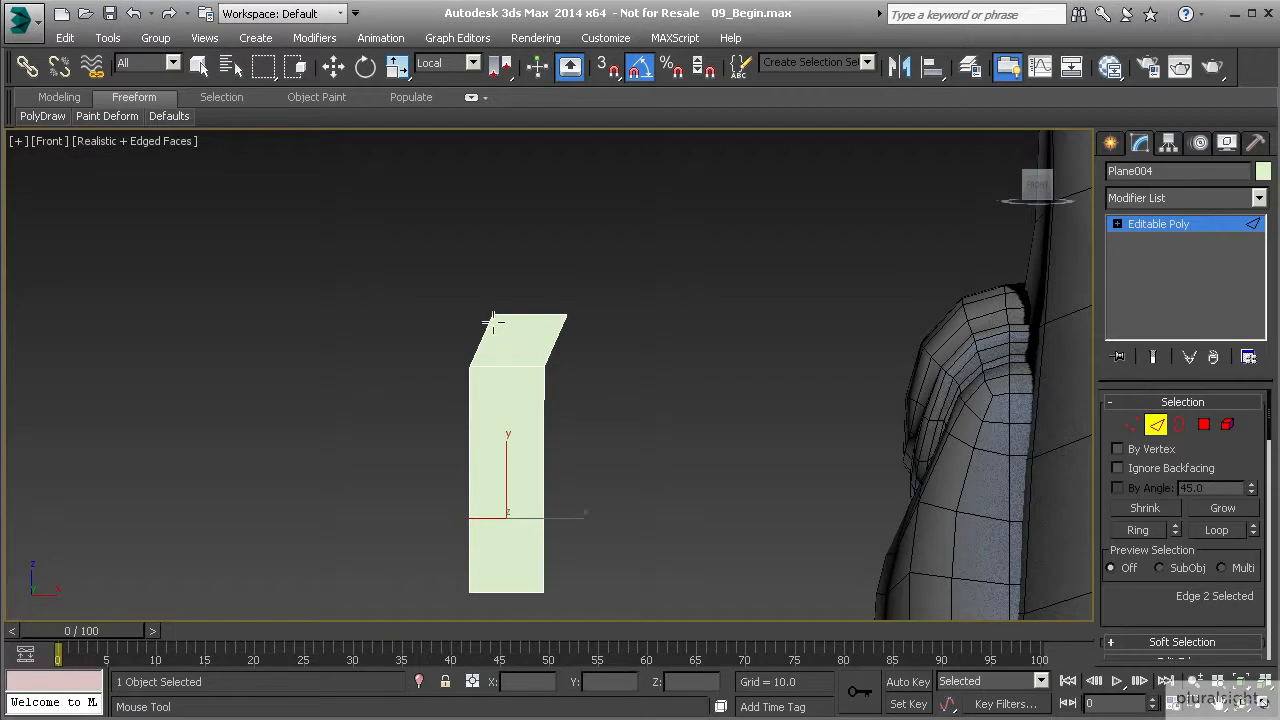
left_click_drag(493, 313, 563, 326)
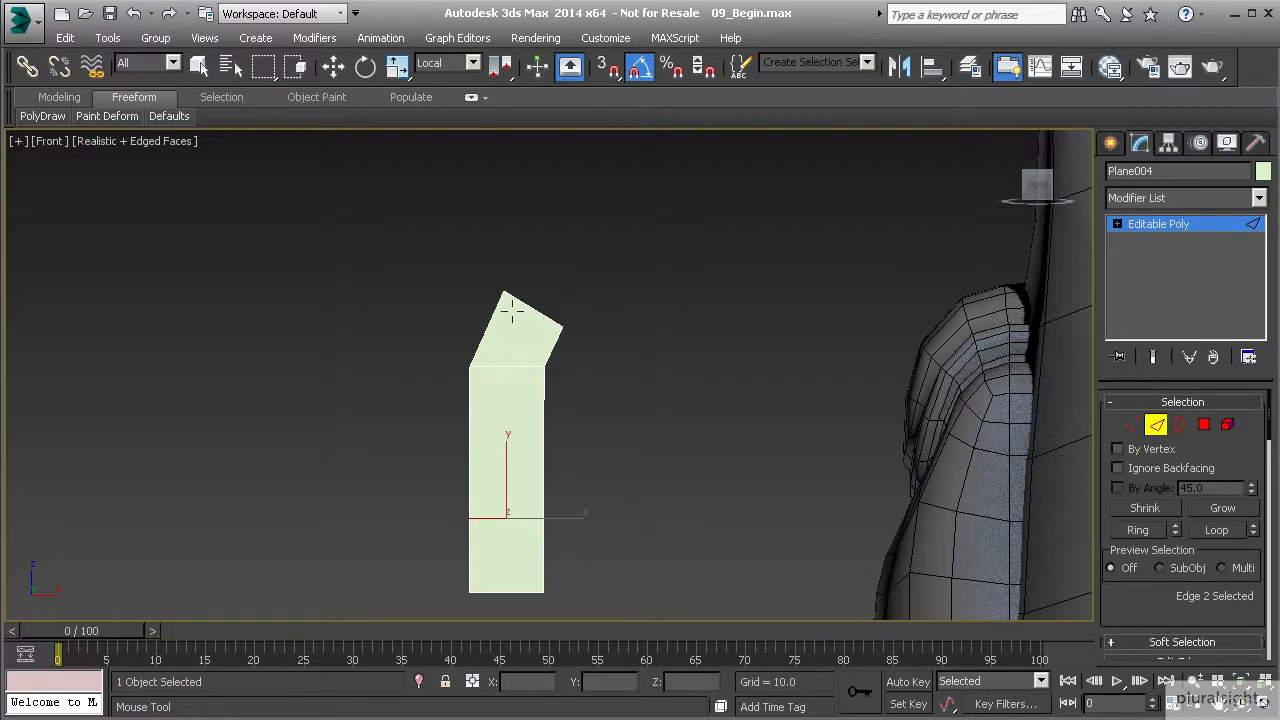
Extend the strip's angled end with two more segments to run horizontally right, and adjust the vertices to form a smooth bend
middle_click_drag(530, 311, 447, 287)
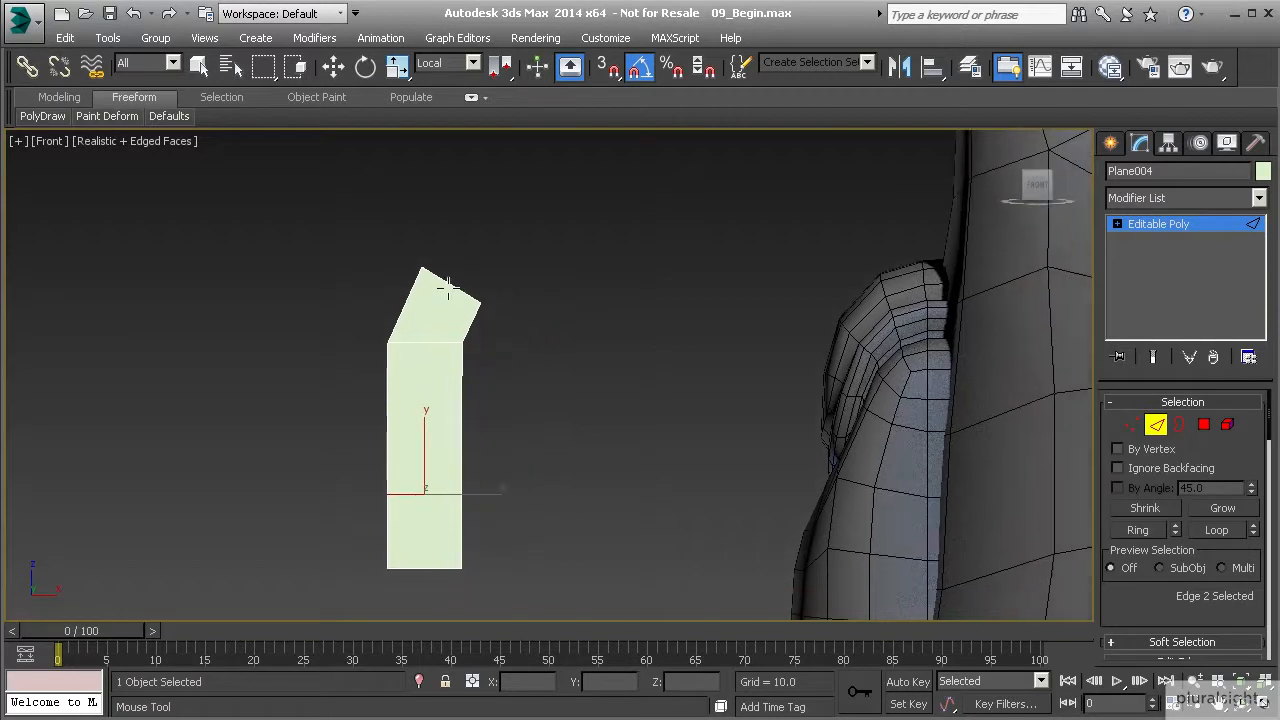
left_click_drag(451, 297, 523, 217, "shift")
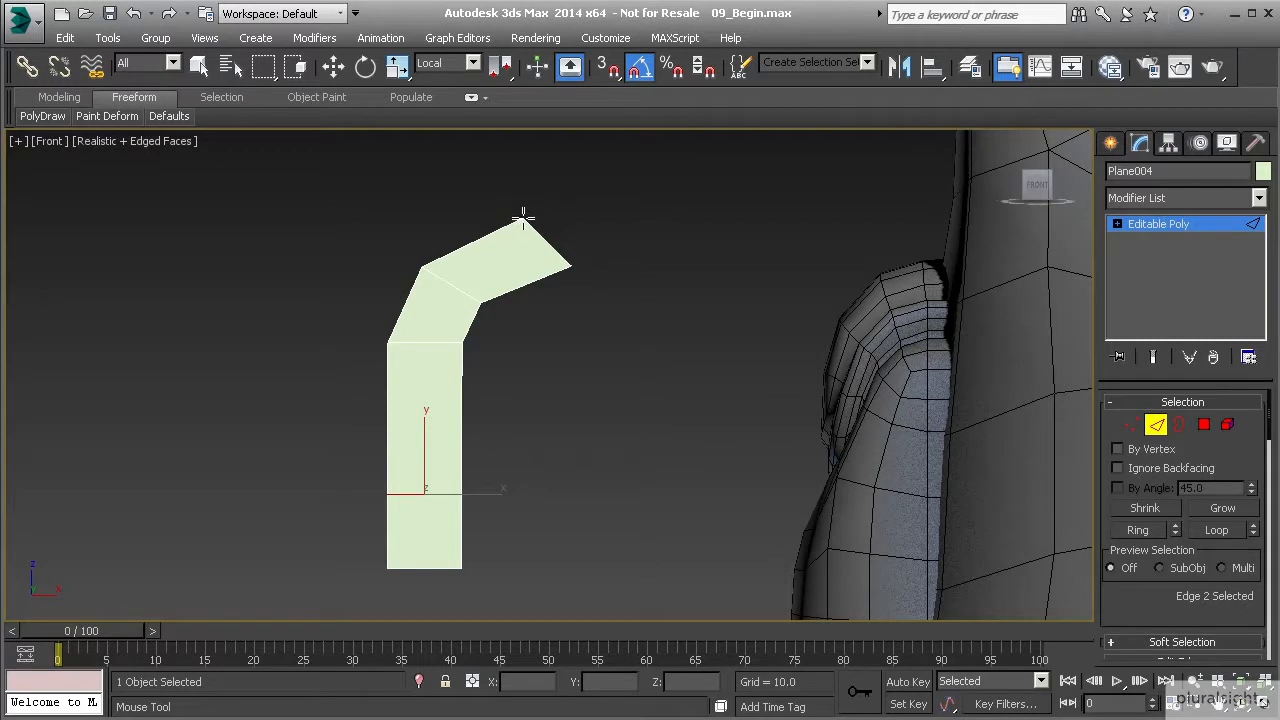
left_click_drag(561, 263, 530, 287)
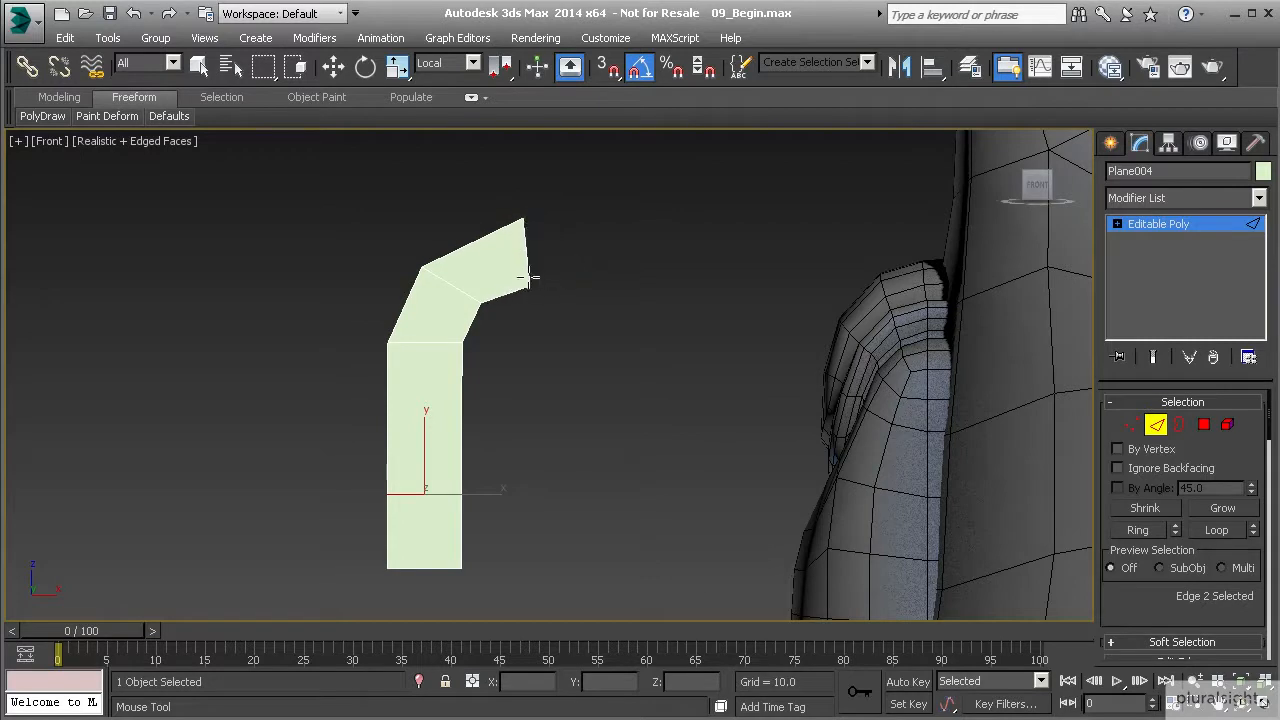
left_click_drag(524, 216, 654, 286)
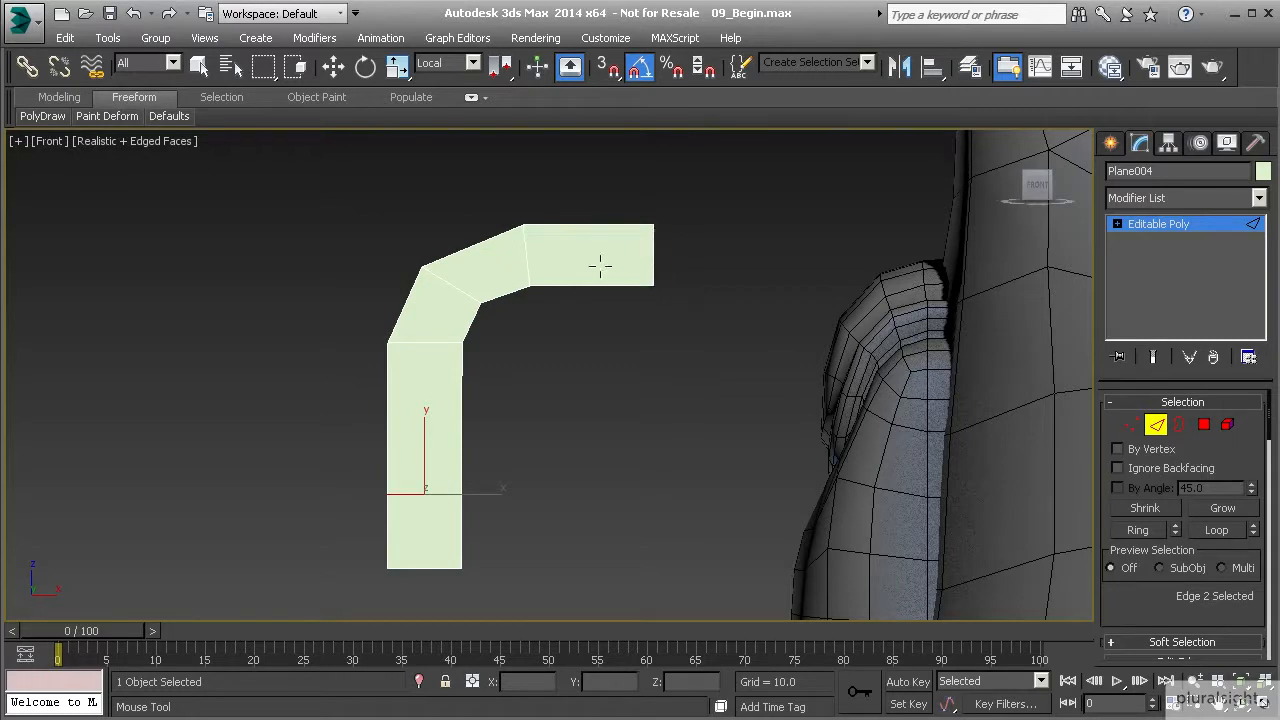
left_click_drag(431, 272, 436, 250)
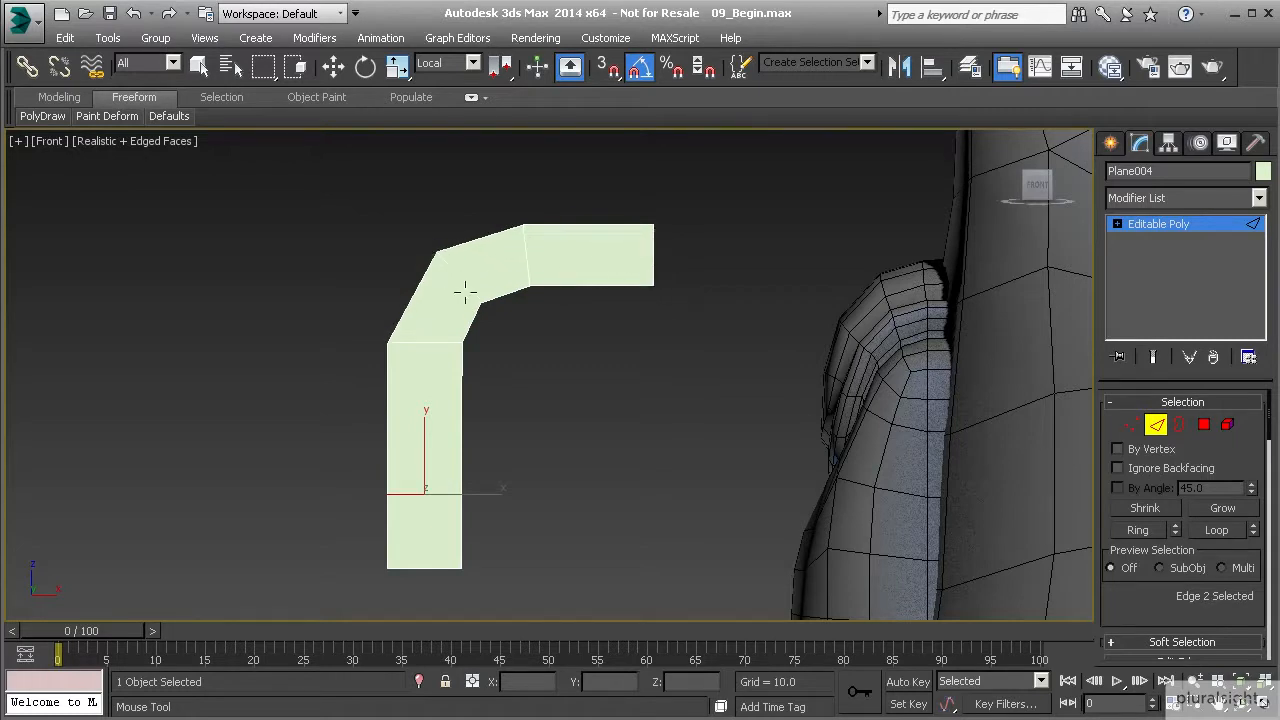
left_click_drag(482, 307, 486, 302)
Straighten the strip's open right end by scaling its two vertices along X in View coordinates
middle_click_drag(667, 274, 523, 286)
middle_click_drag(407, 428, 340, 373)
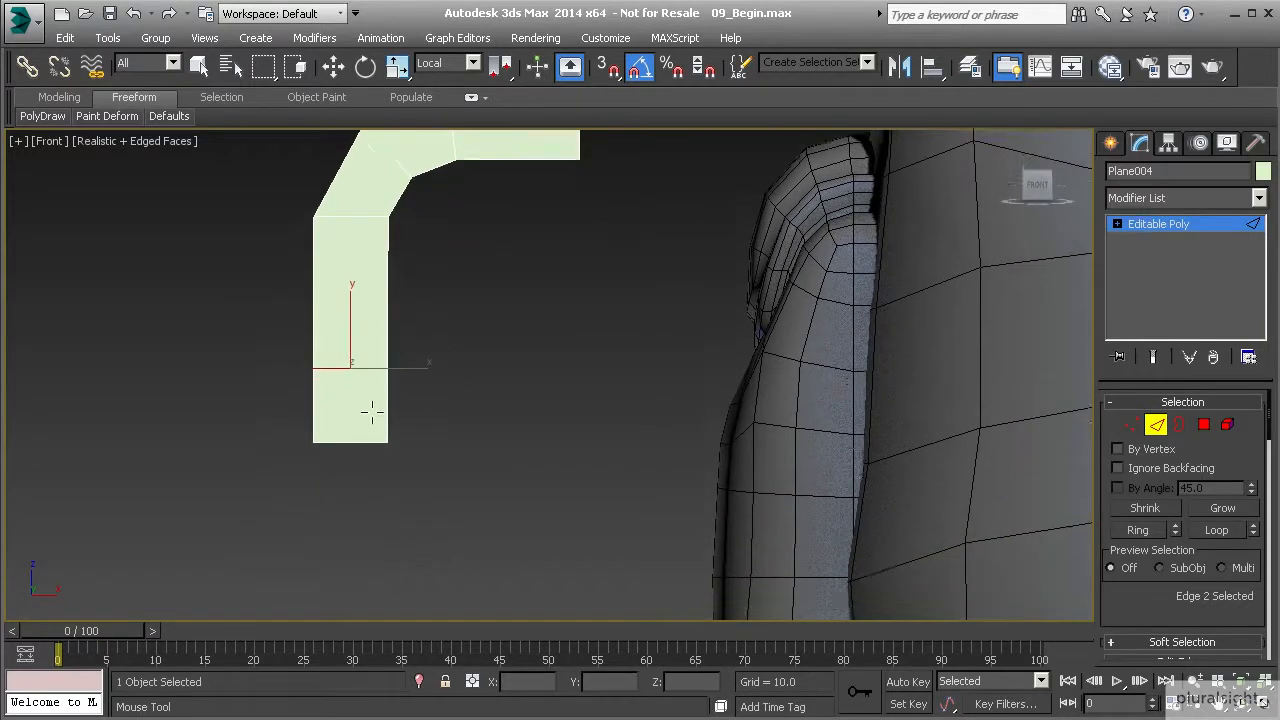
scroll(372, 380, "down", 2)
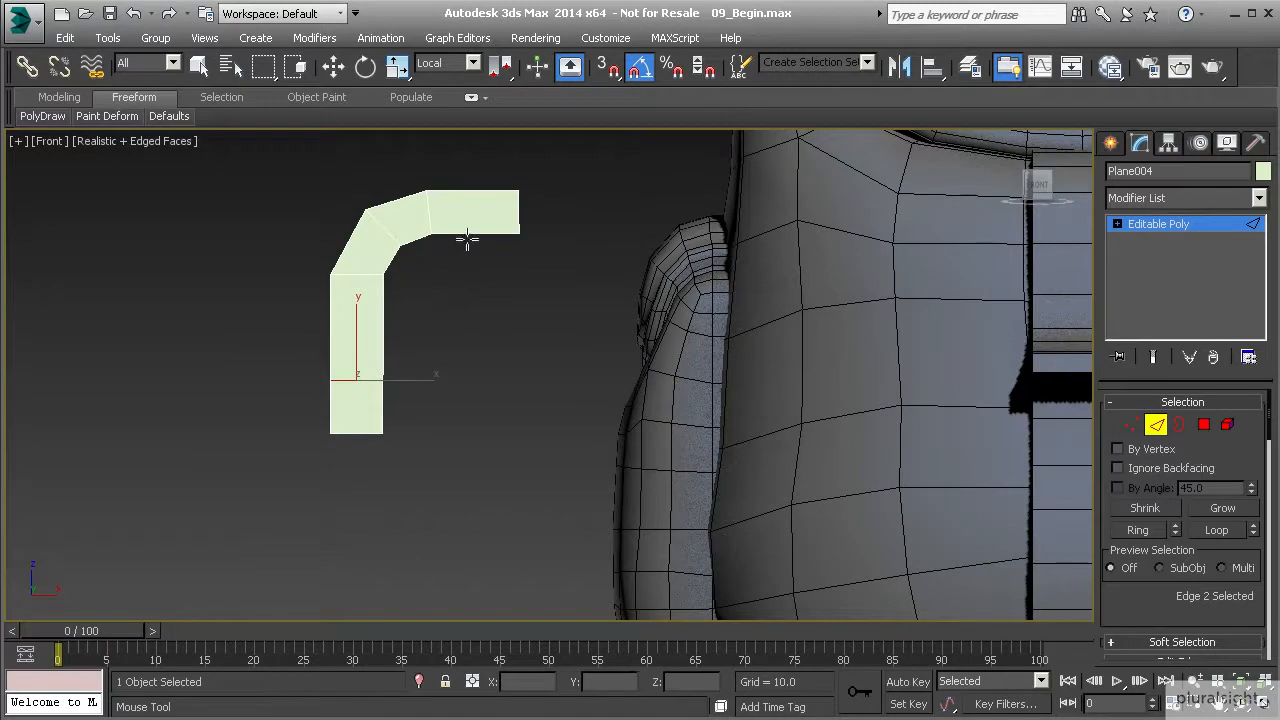
middle_click_drag(482, 225, 473, 285)
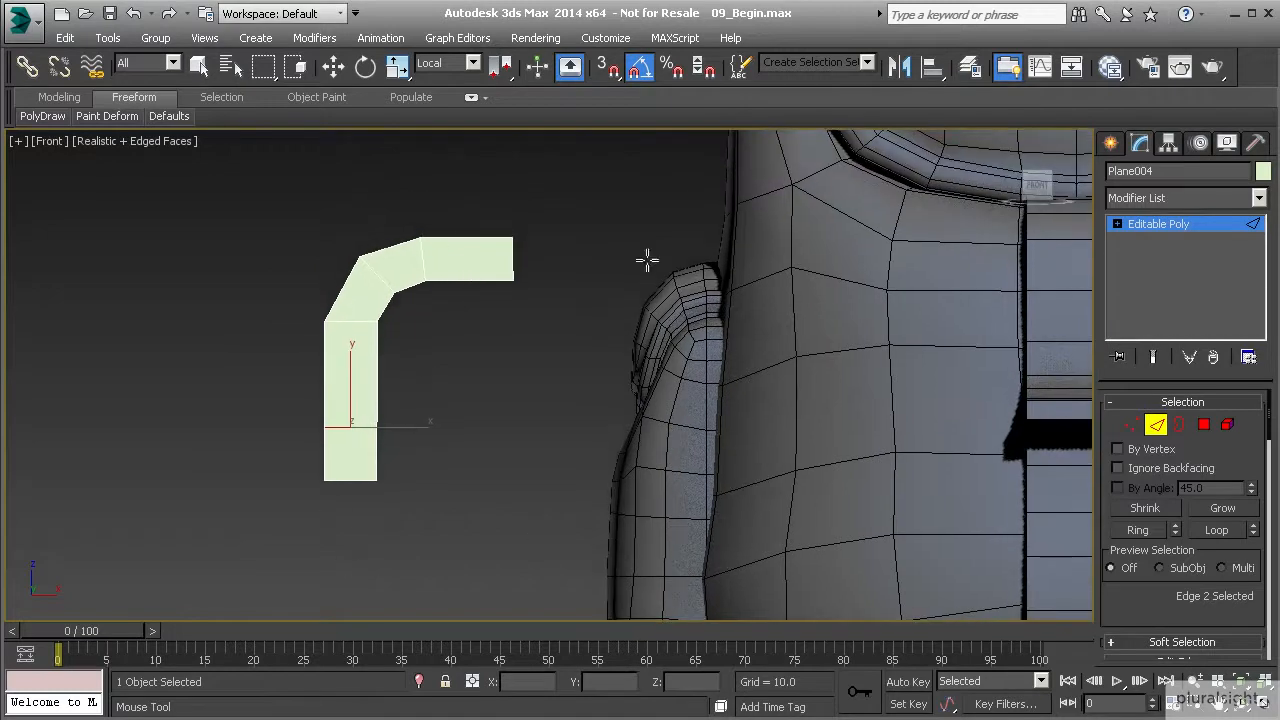
left_click(1131, 425)
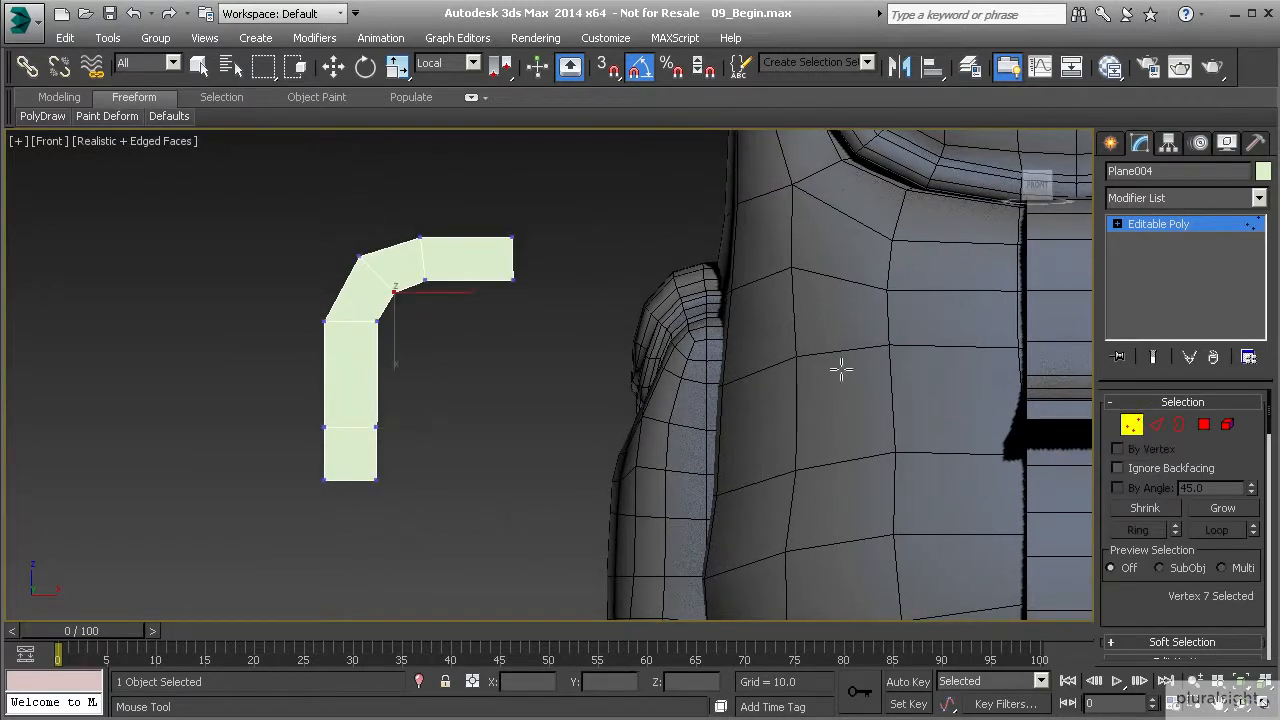
key("w")
left_click_drag(486, 208, 580, 352)
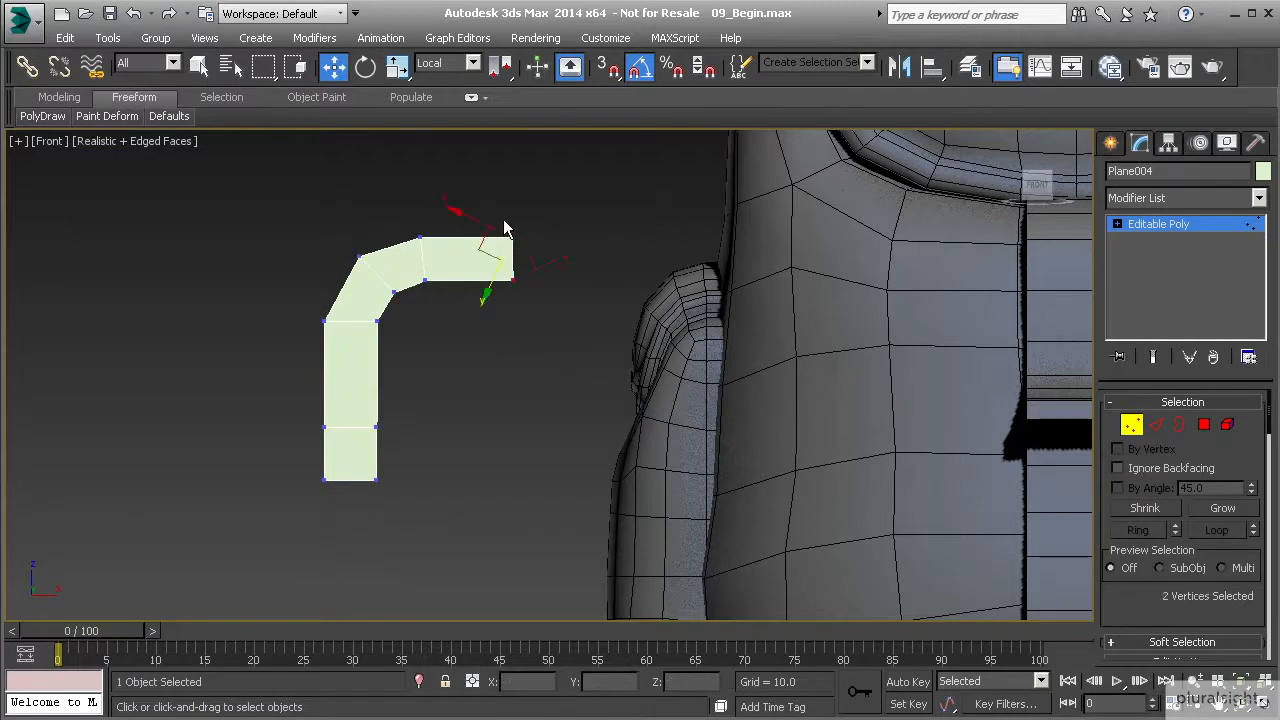
left_click(397, 66)
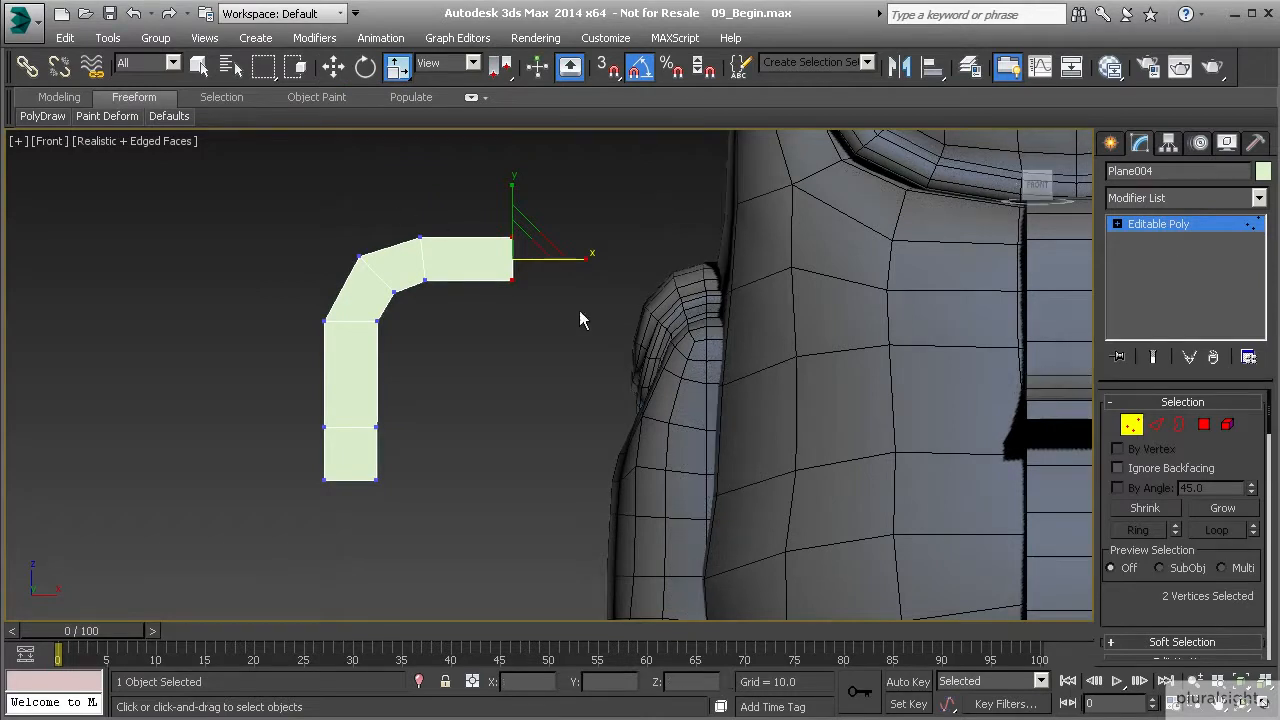
Mirror the strip across its open right edge with a Symmetry modifier on the X axis with Flip enabled
left_click(1156, 424)
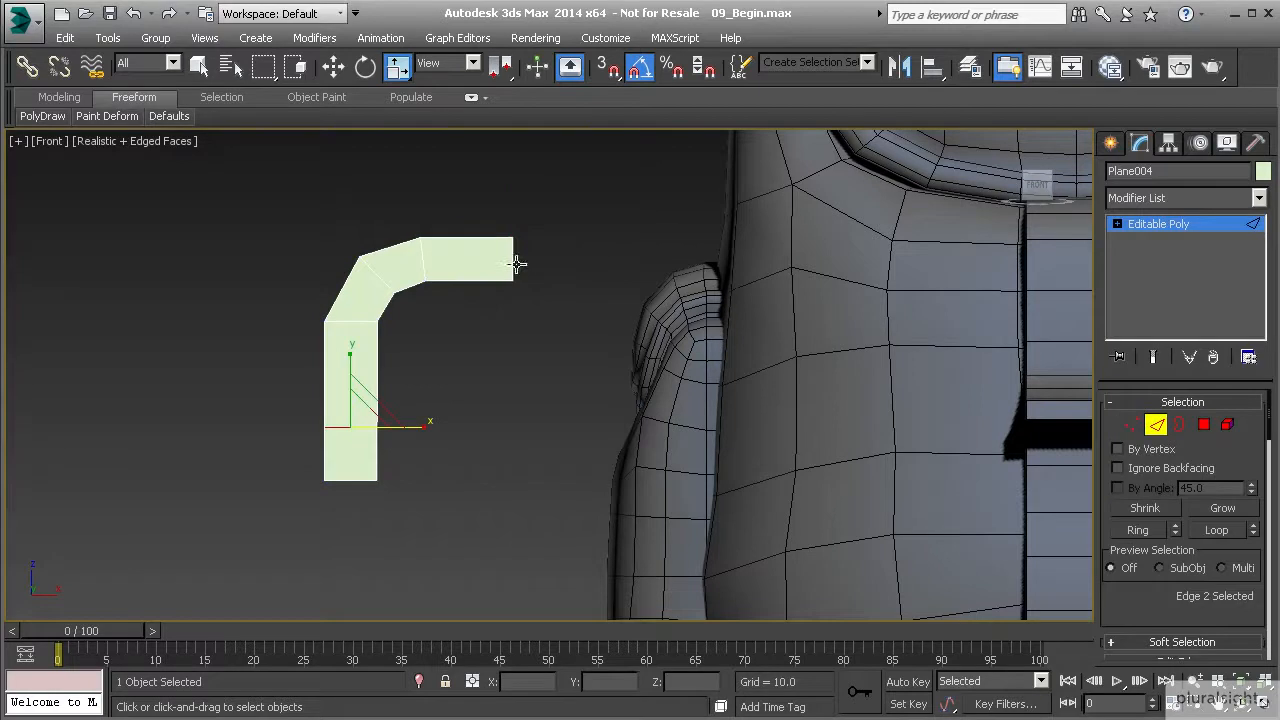
left_click(514, 259)
left_click(1259, 197)
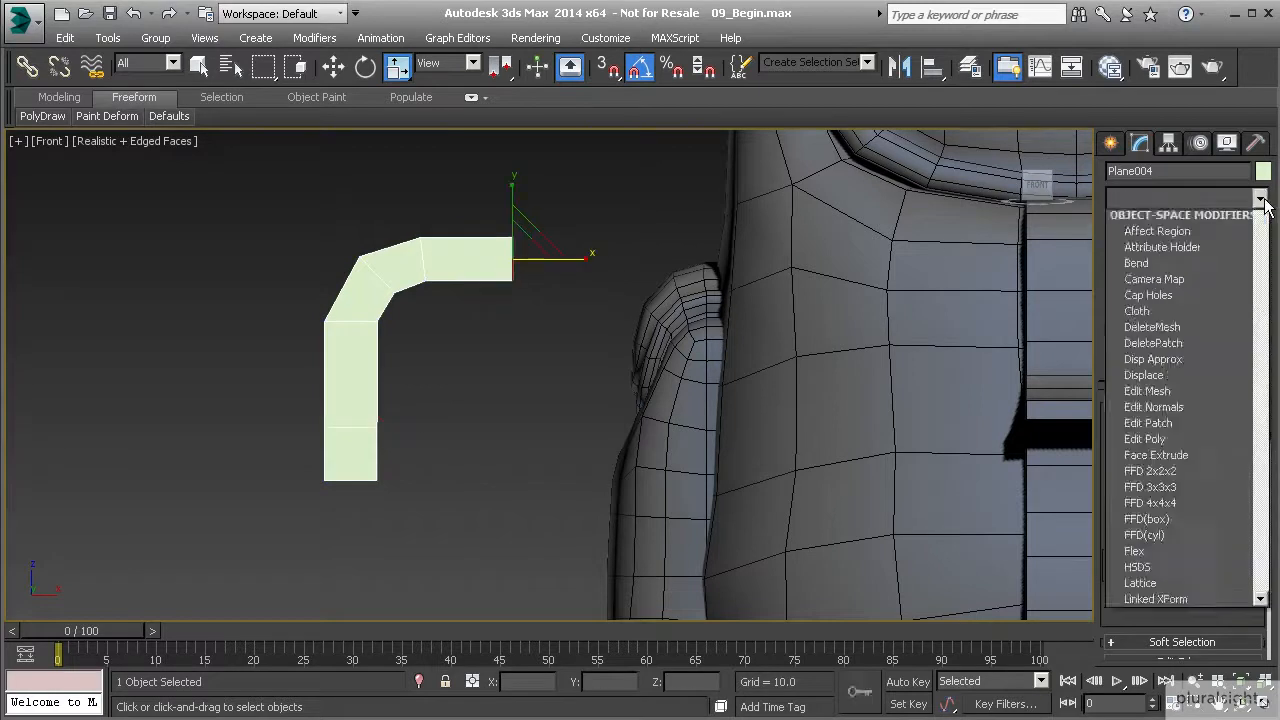
left_click_drag(1266, 236, 1267, 598)
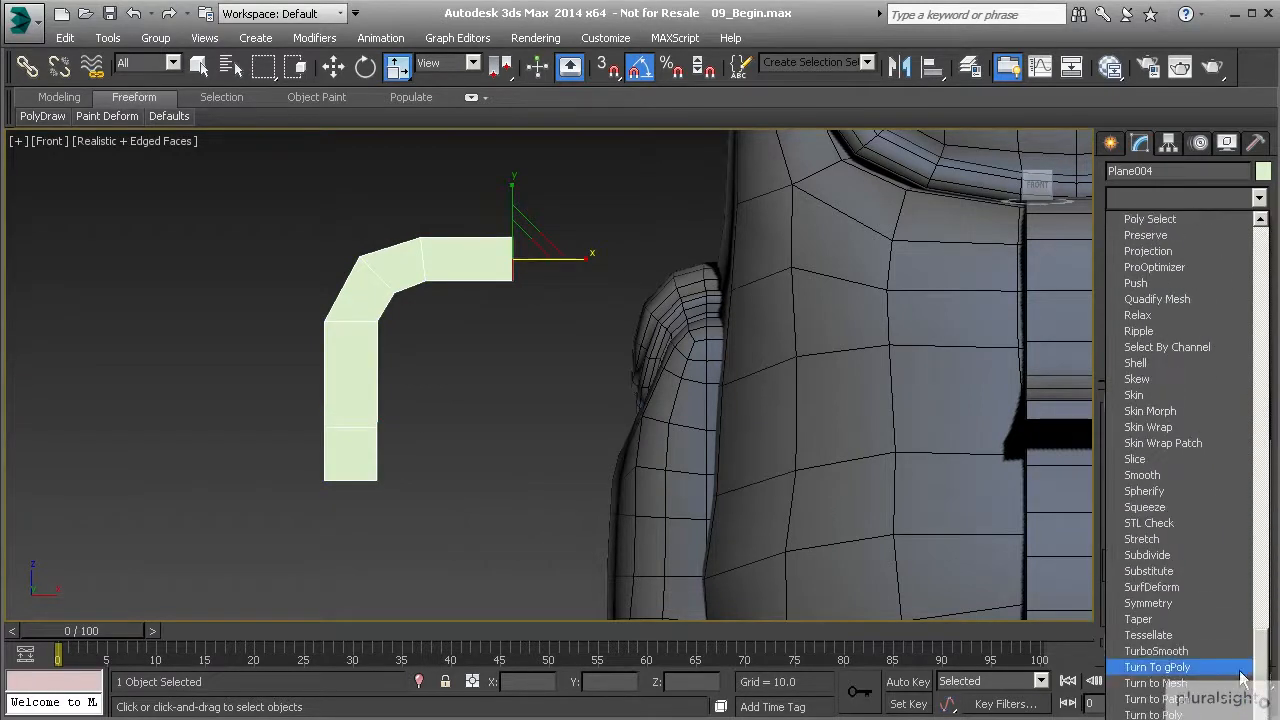
left_click(1199, 603)
left_click(1144, 459)
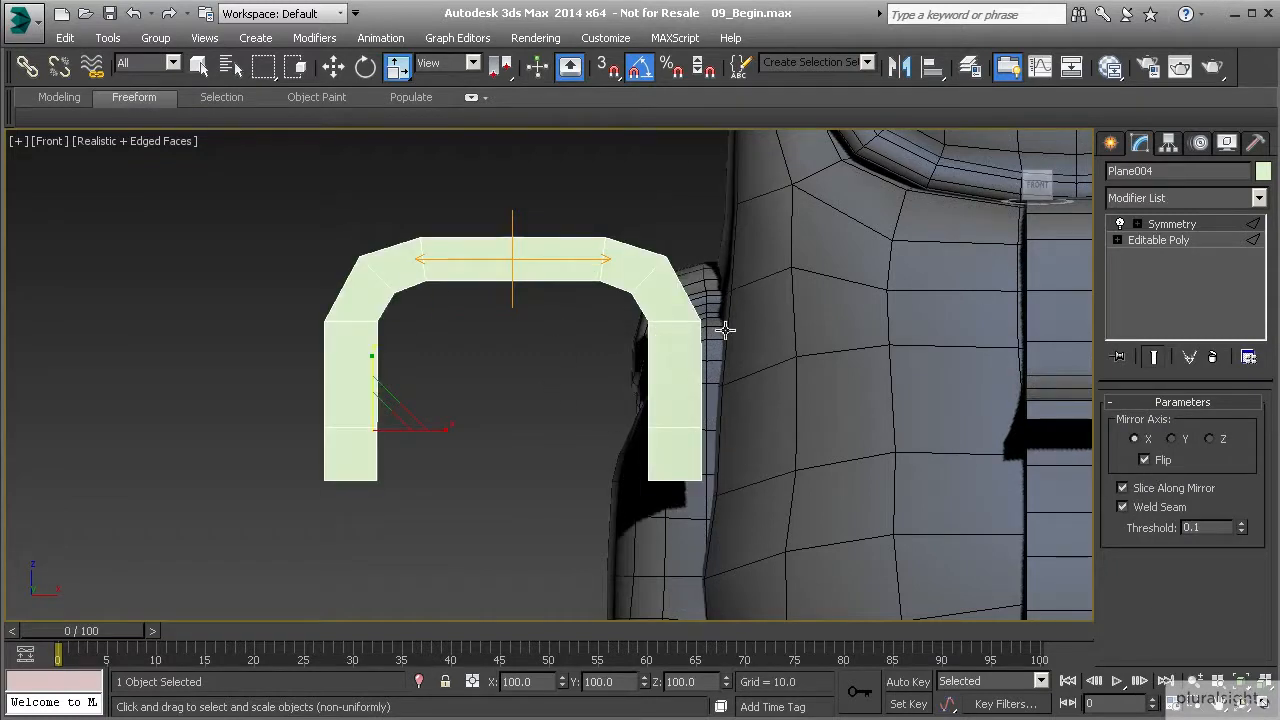
Convert the mirrored U-shaped strip to Editable Poly
right_click(662, 316)
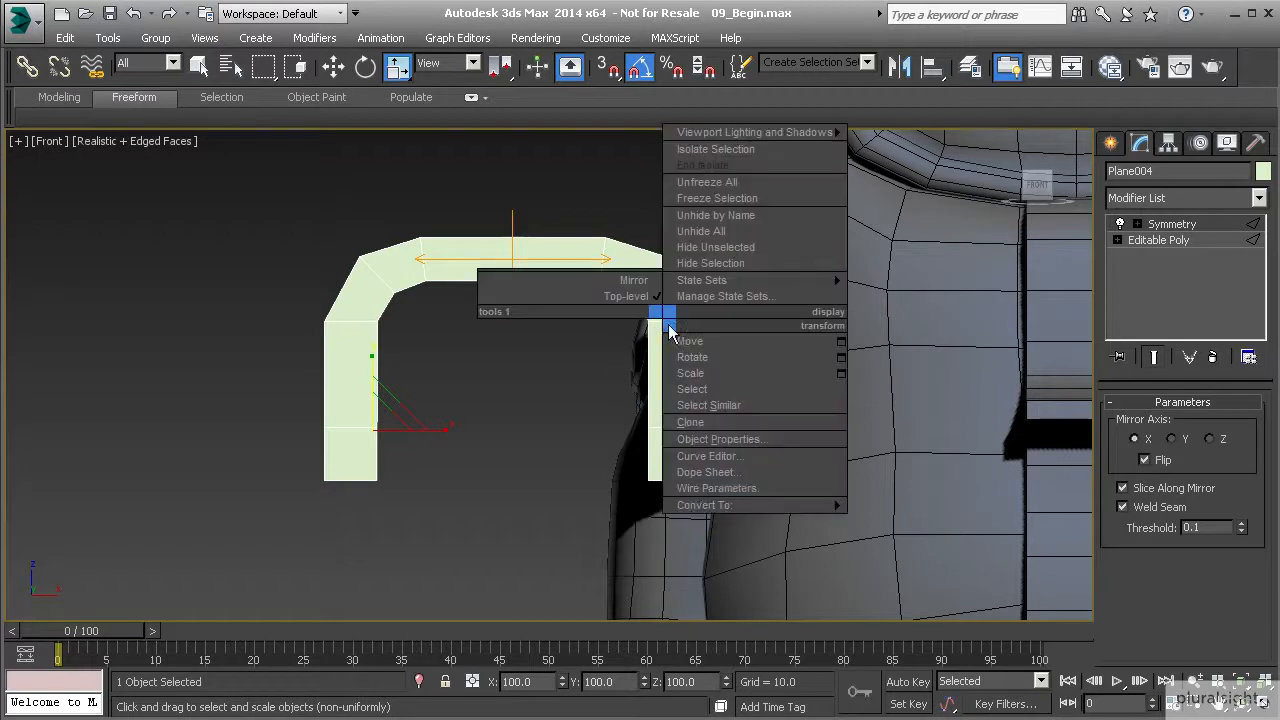
mouse_move(705, 505)
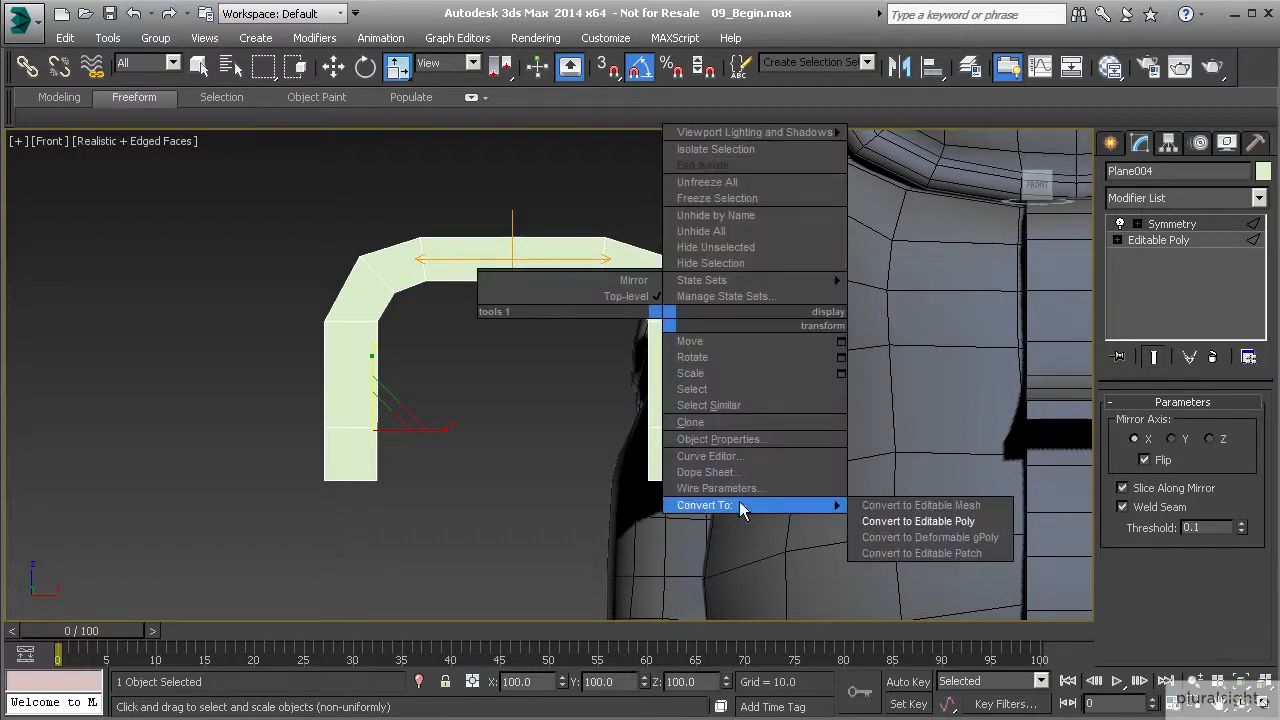
left_click(879, 519)
Mirror the U-shaped strip downward across its two bottom edges with a Symmetry modifier on the Y axis
left_click(1156, 427)
left_click(690, 481)
left_click(350, 480, "ctrl")
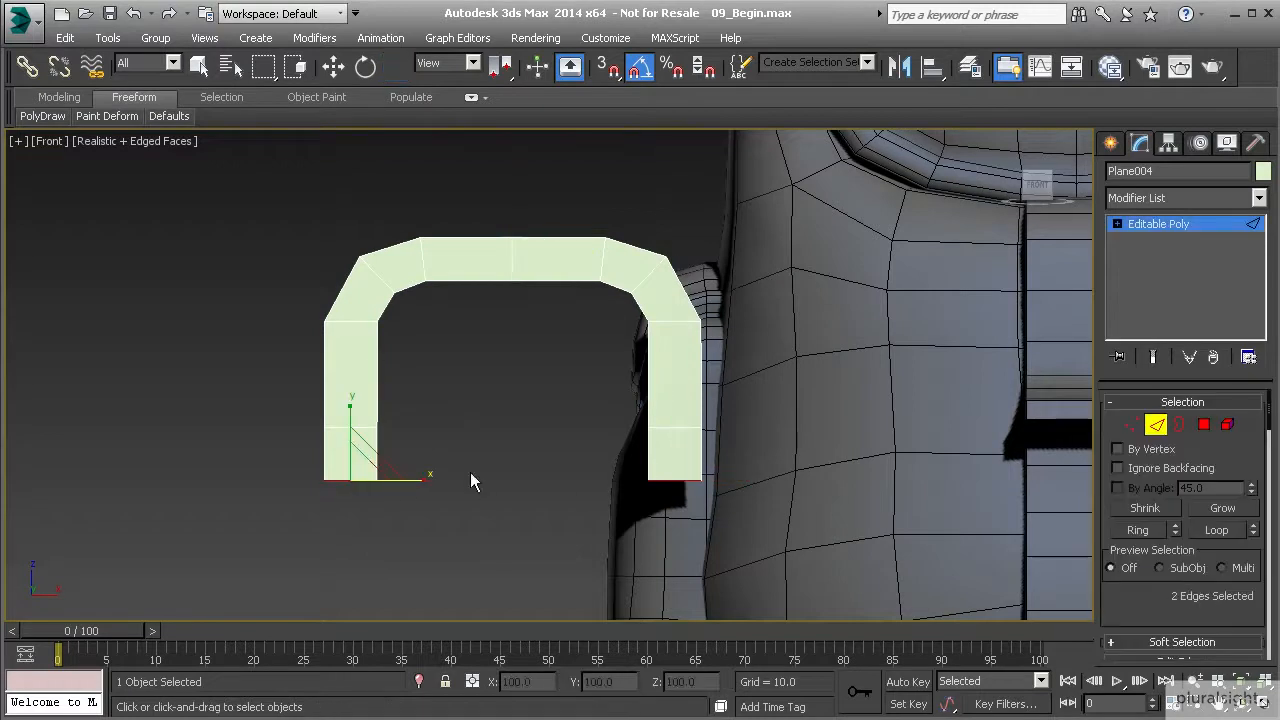
left_click(1259, 199)
scroll(1180, 450, "down", 20)
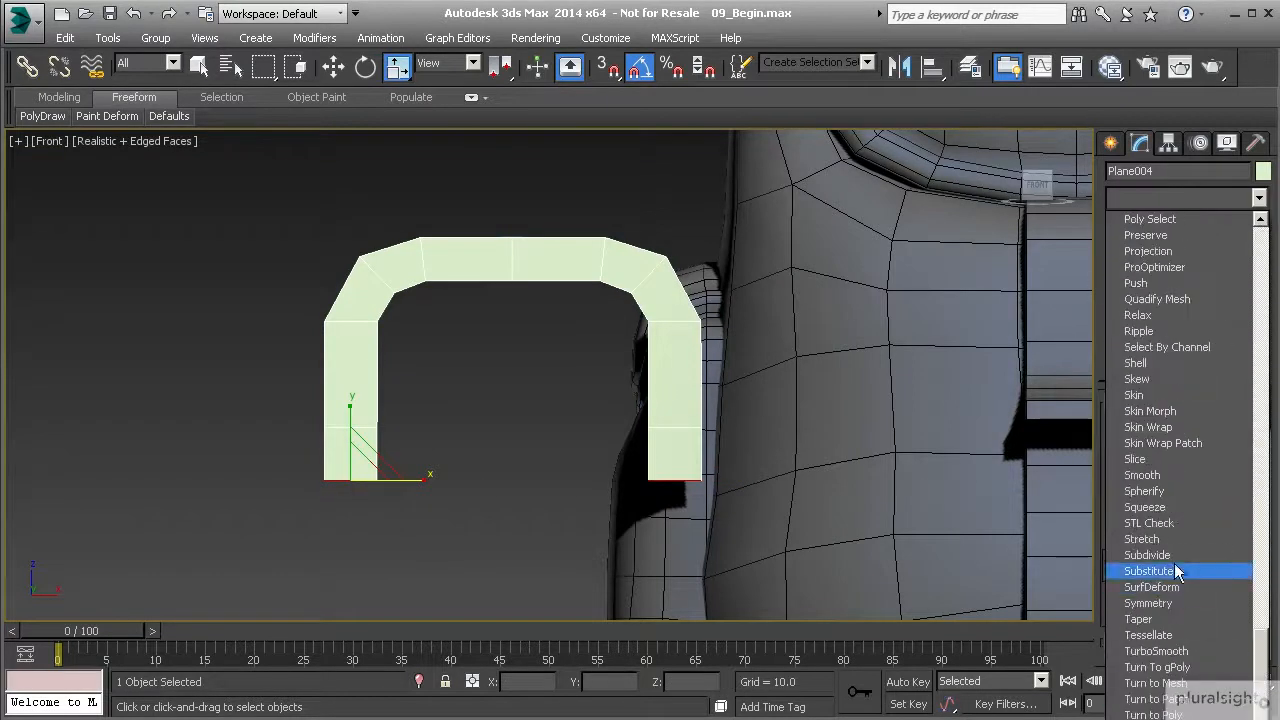
left_click(1165, 603)
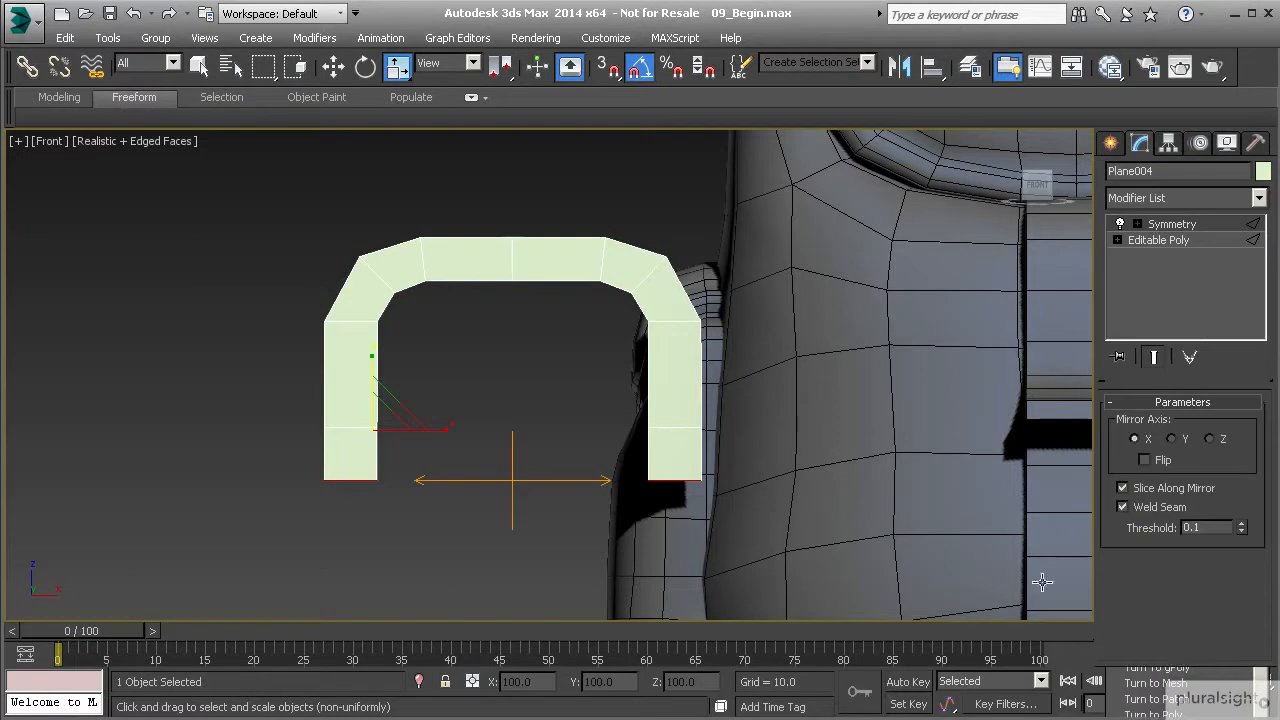
left_click(1172, 439)
scroll(680, 391, "up", 3)
middle_click_drag(680, 391, 677, 346)
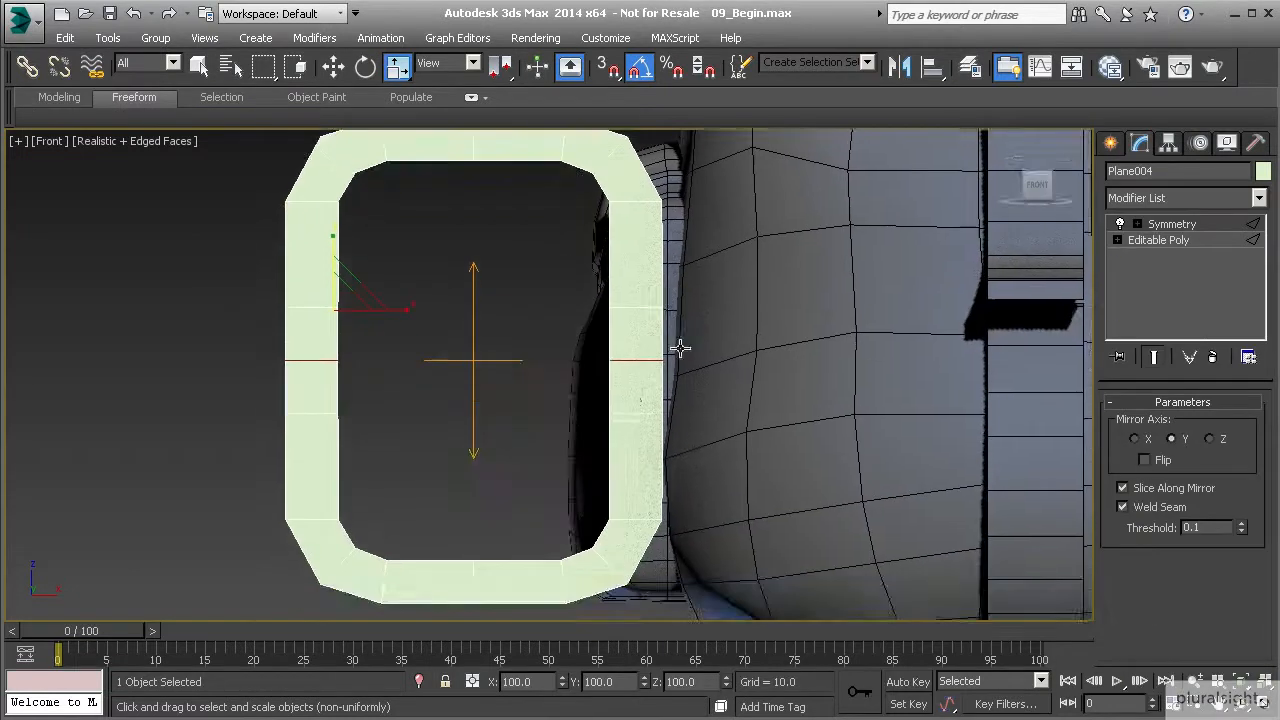
Convert the closed rounded-rectangle loop to Editable Poly
scroll(633, 400, "down", 3)
right_click(624, 372)
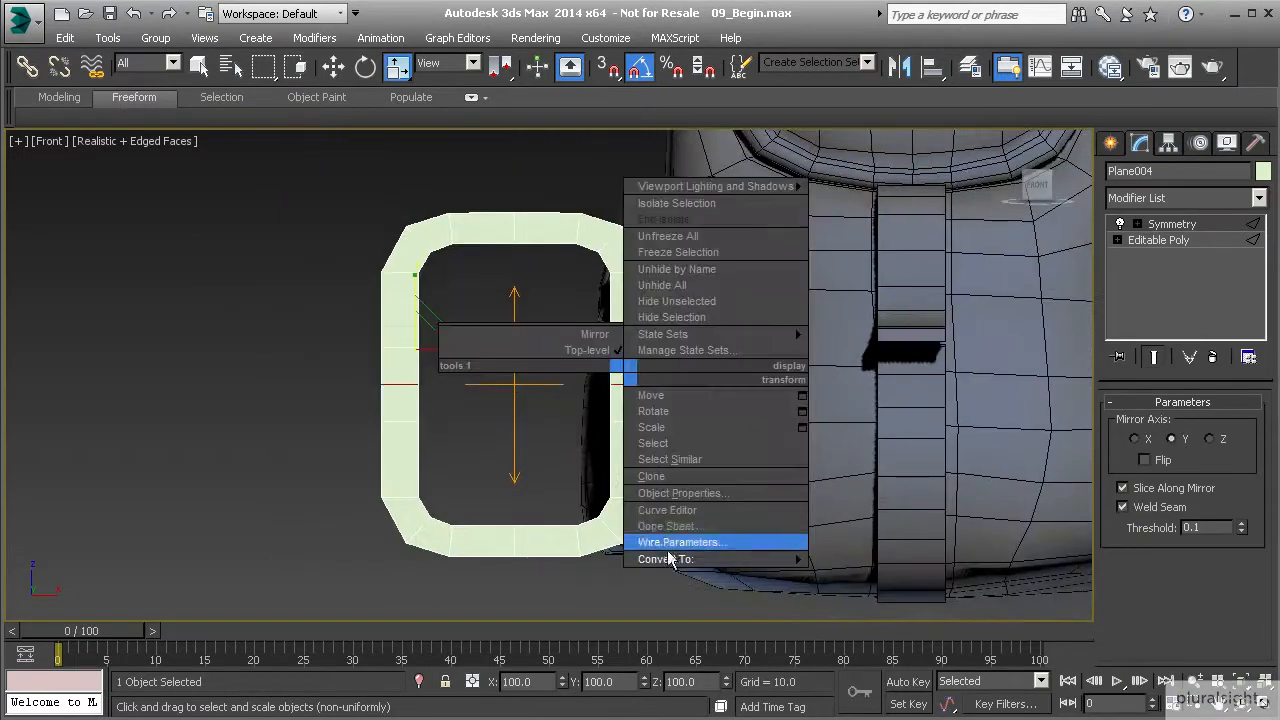
mouse_move(720, 559)
left_click(866, 576)
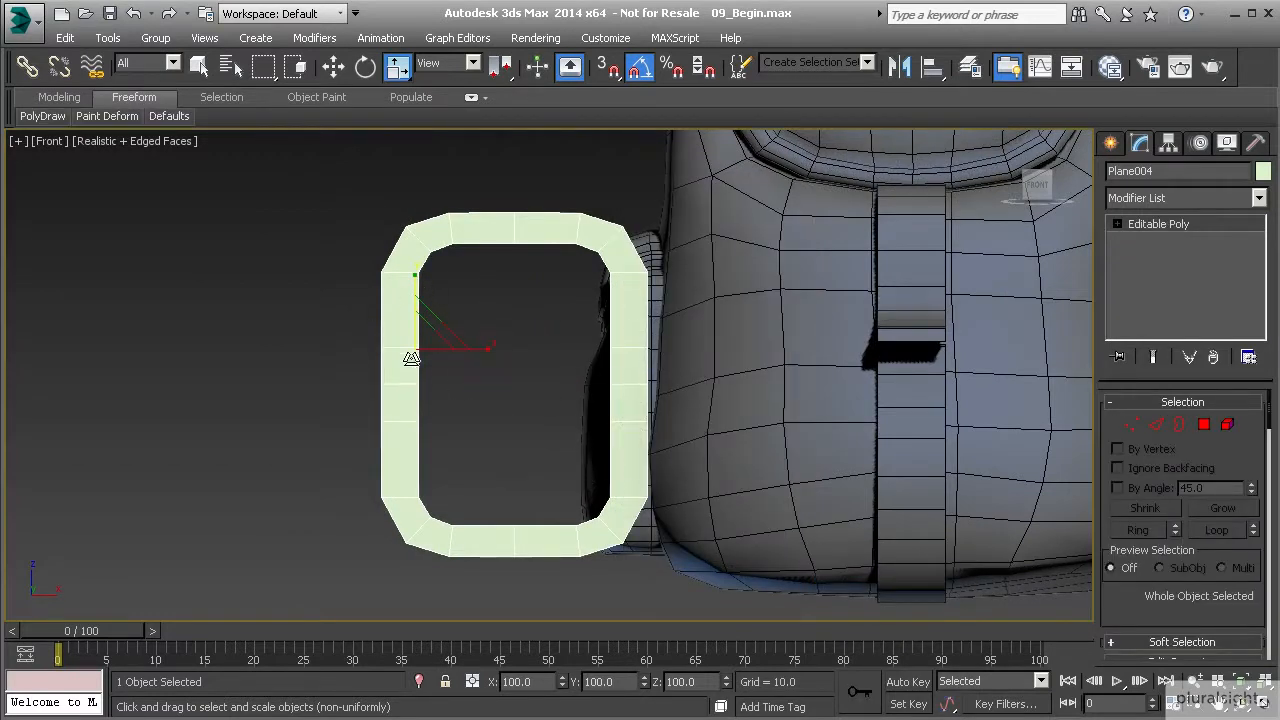
Remove the four cross edges in the middle of the loop's two vertical sides, together with their vertices
key("r")
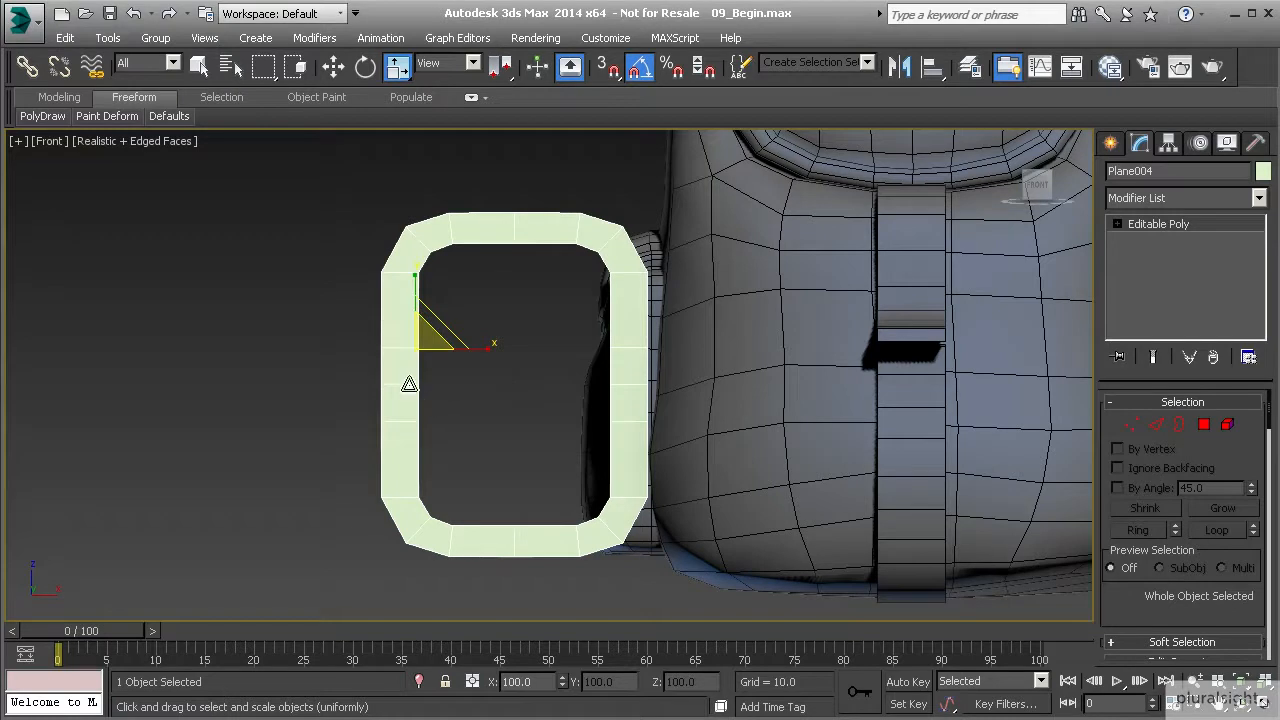
key("2")
left_click(409, 384)
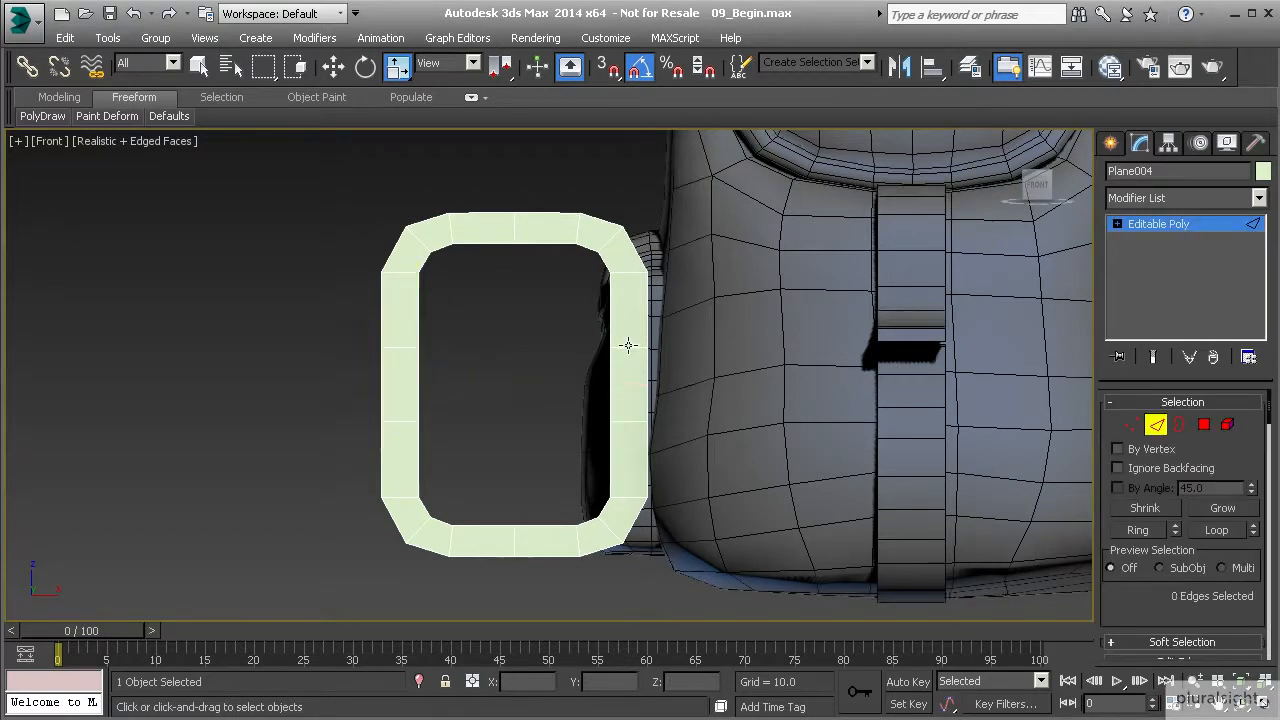
left_click(407, 346)
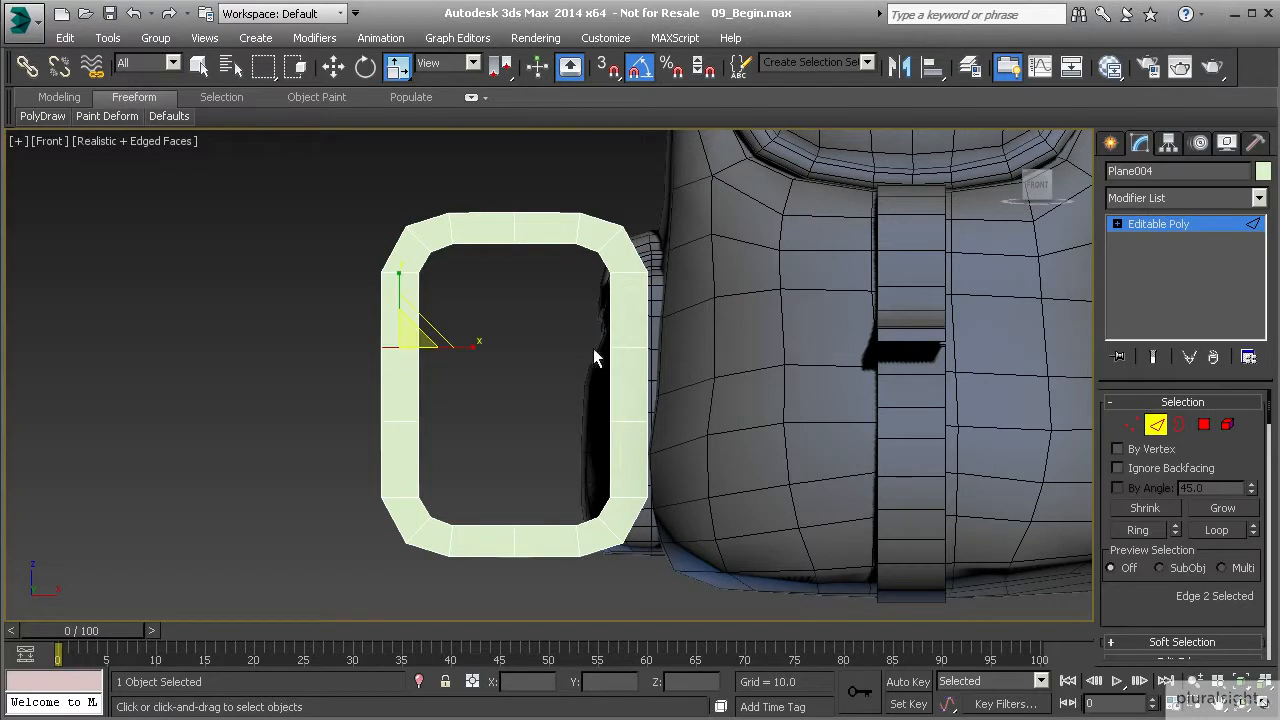
left_click(630, 347, "ctrl")
left_click(628, 420, "ctrl")
left_click(409, 421, "ctrl")
key("ctrl+BackSpace")
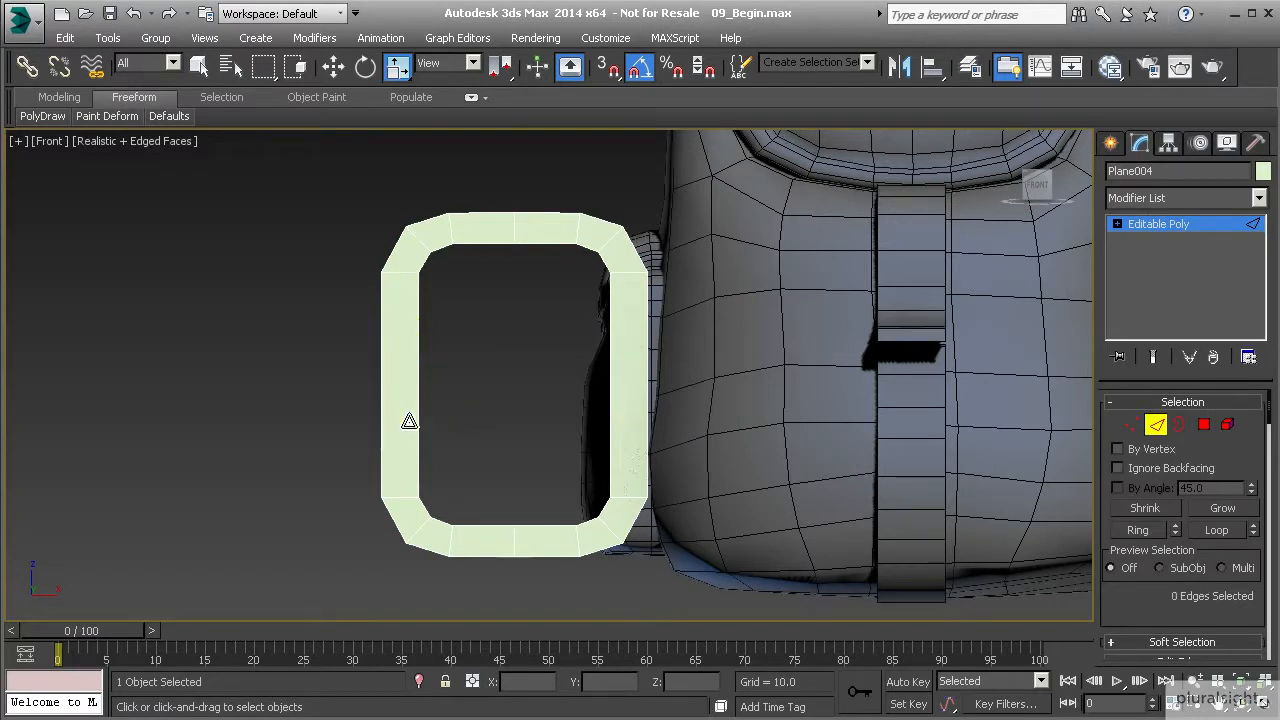
Shorten the loop by moving its lower 15 vertices straight up, using the View reference coordinate system
key("1")
left_click_drag(279, 412, 718, 590)
key("w")
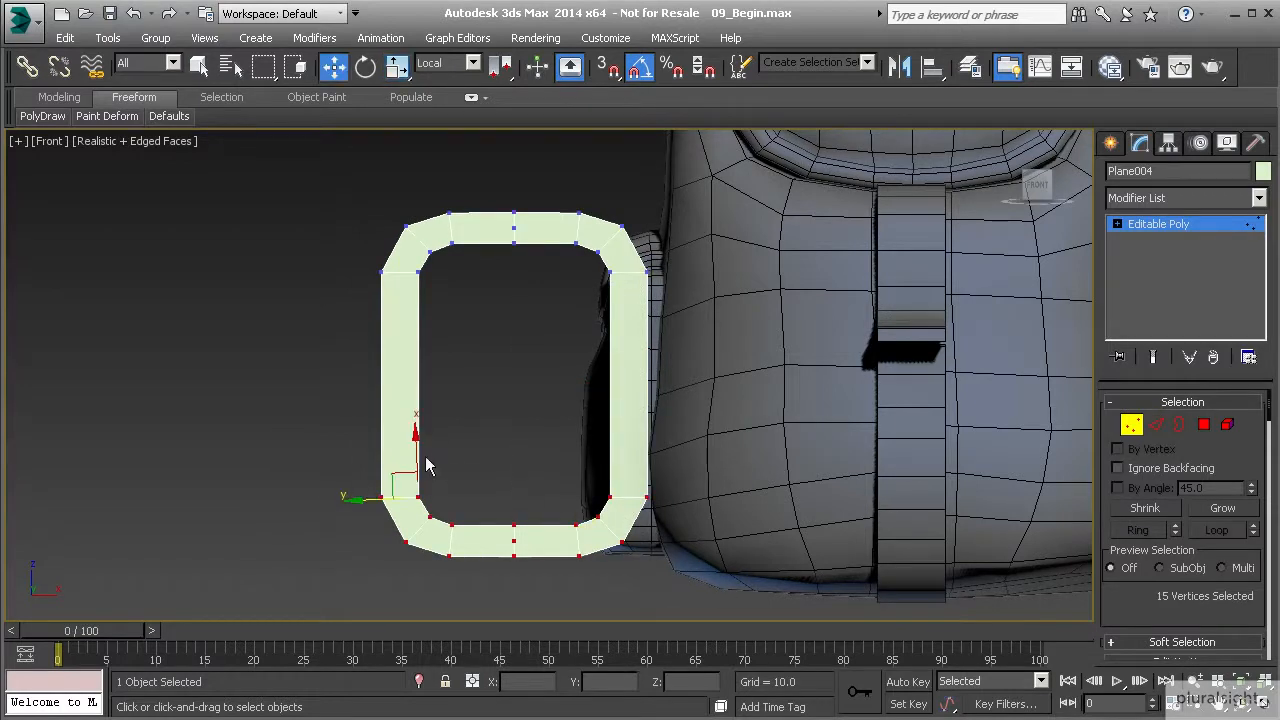
left_click(457, 66)
left_click(448, 84)
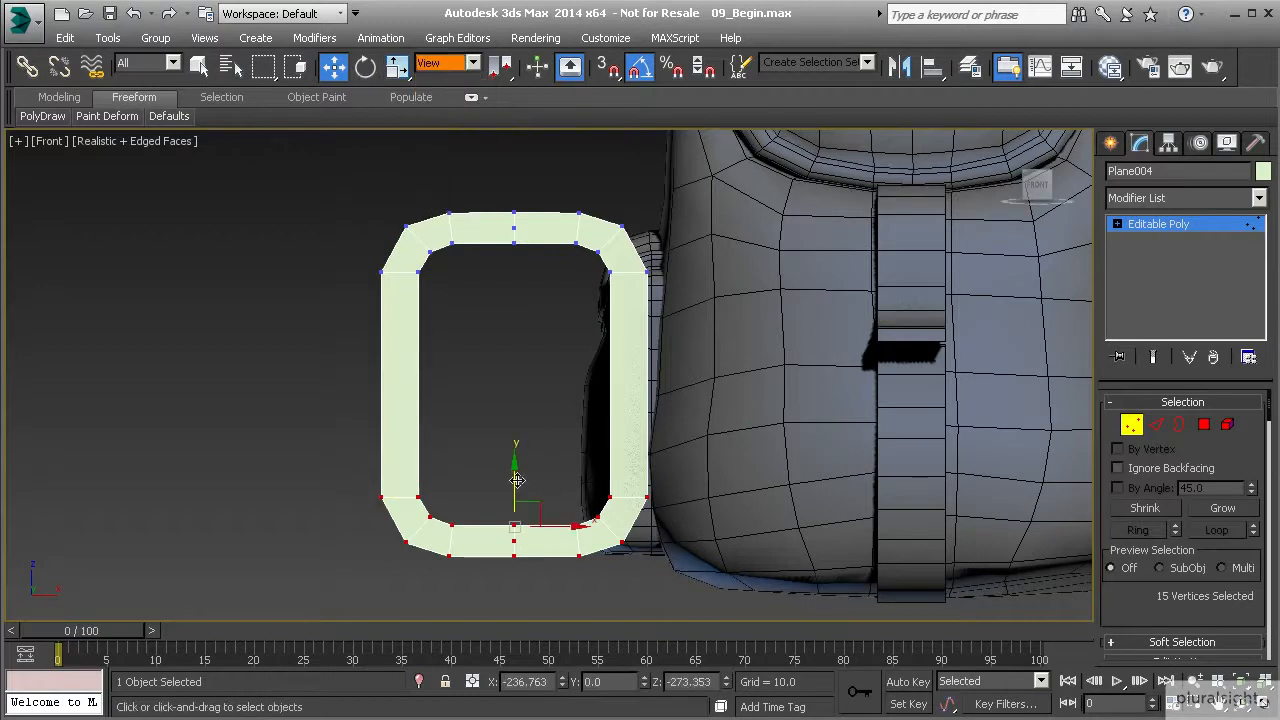
left_click_drag(516, 478, 510, 346)
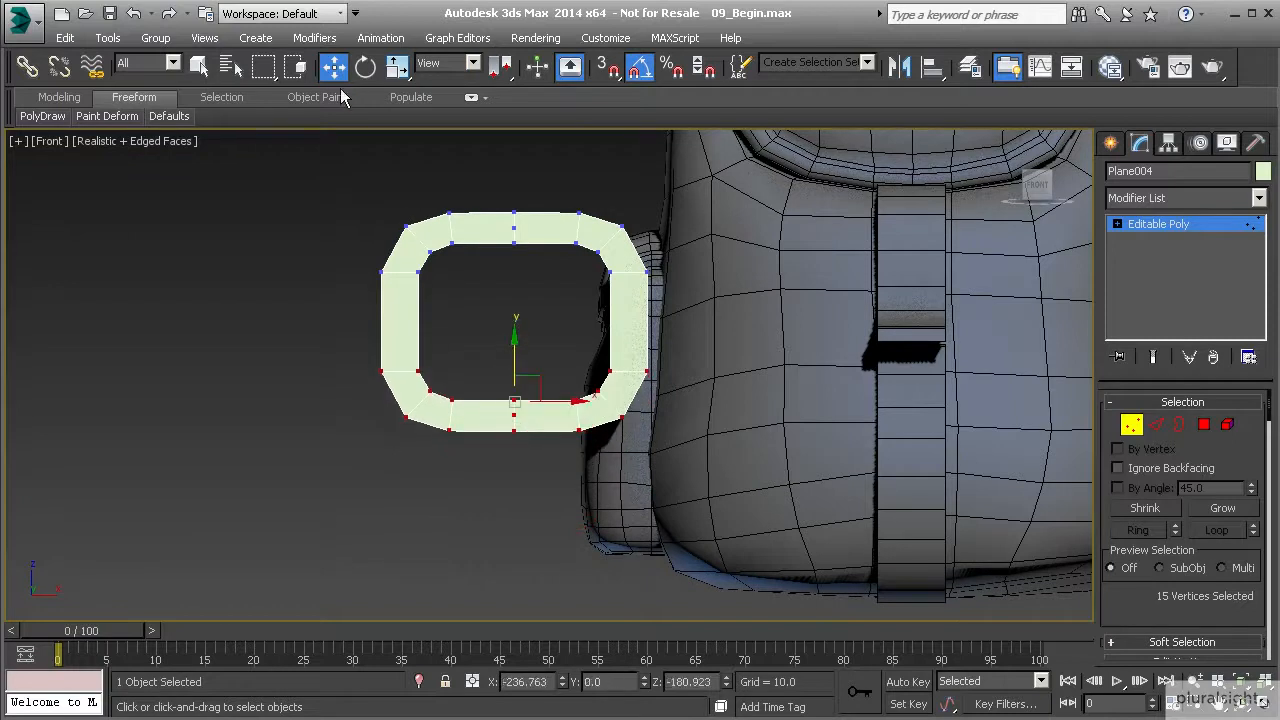
left_click(397, 66)
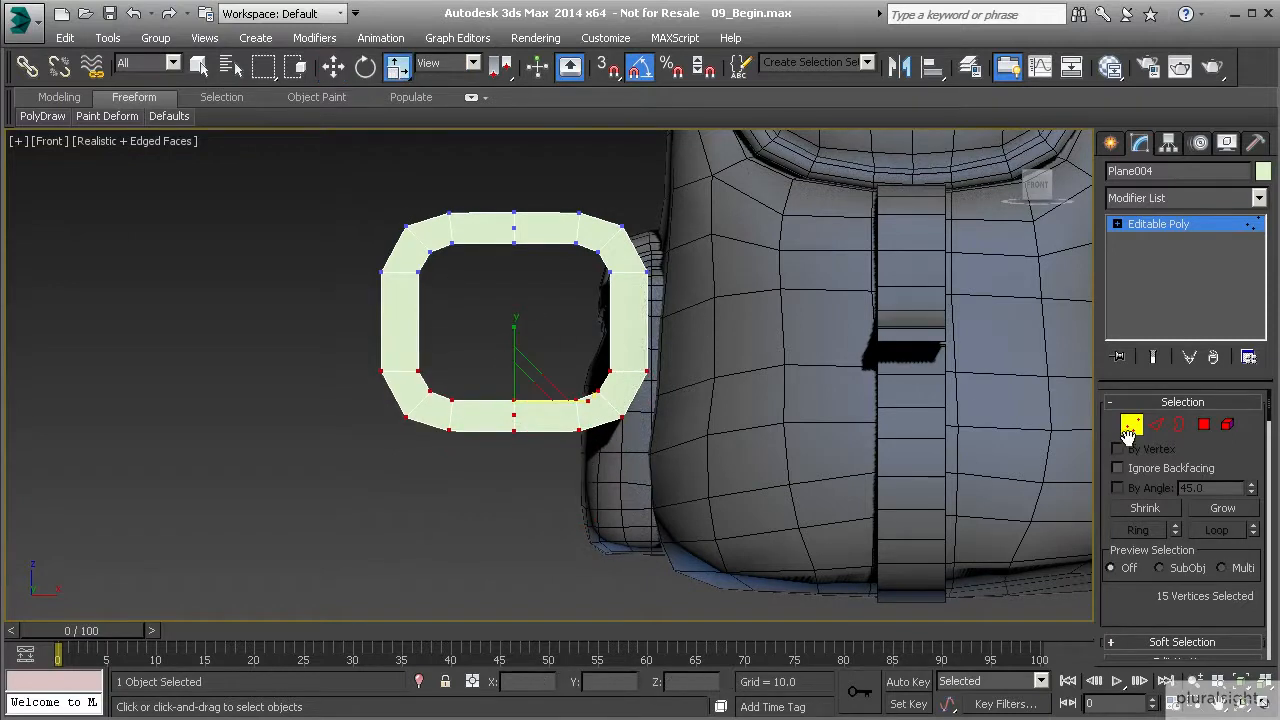
left_click(1128, 430)
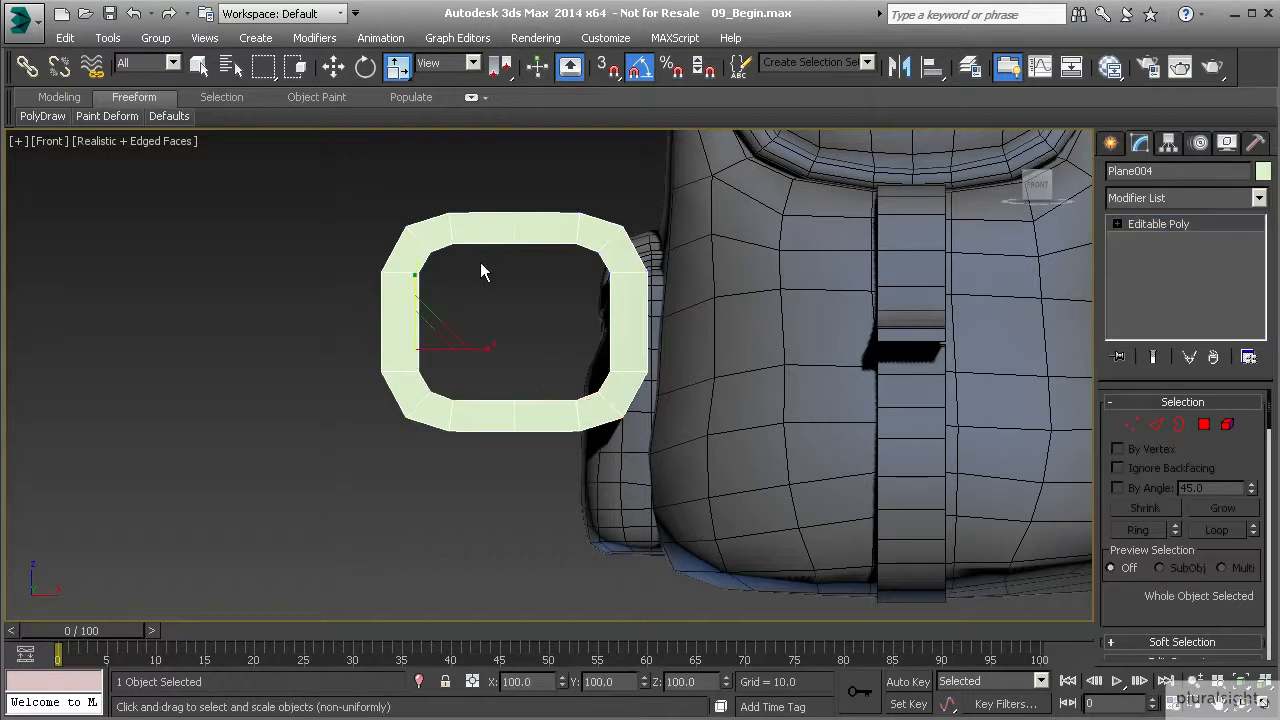
Center the loop's pivot on the object
left_click(1171, 145)
left_click(1180, 269)
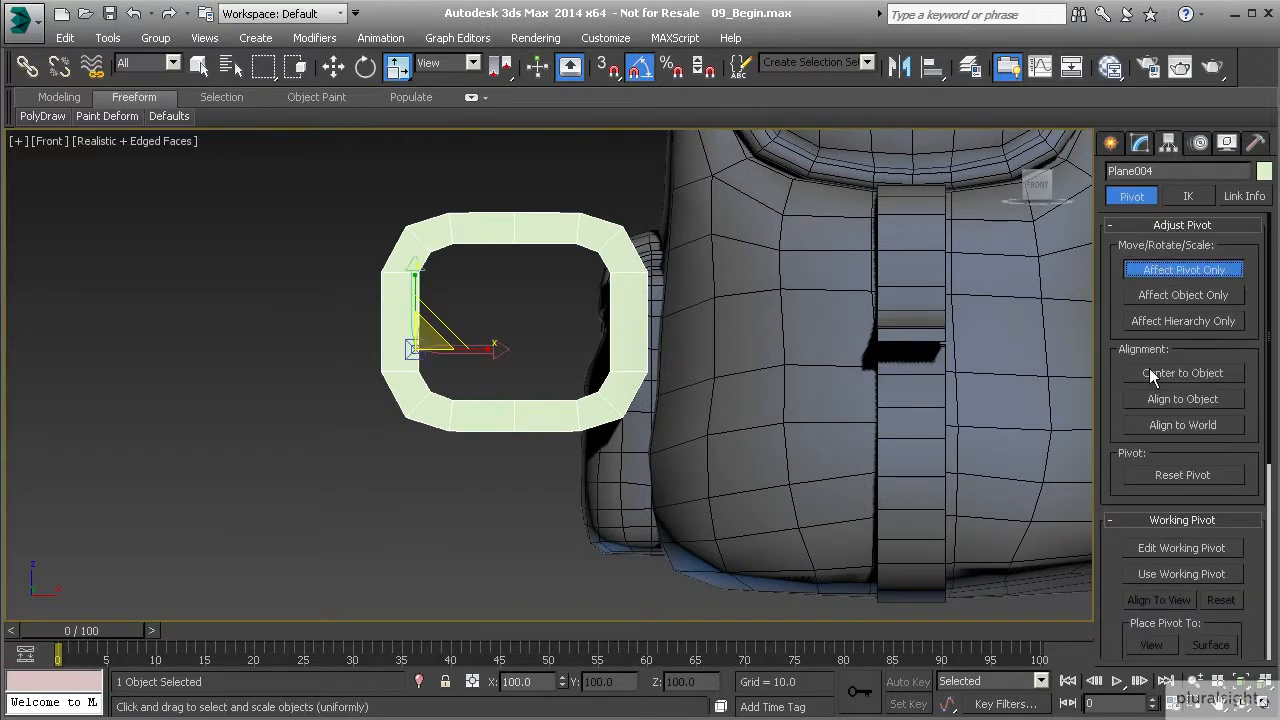
left_click(1150, 373)
left_click(1183, 269)
Scale the loop down and move it around the front strap at about X 55.8, Y -89.9, Z -130.8
left_click_drag(592, 323, 558, 326)
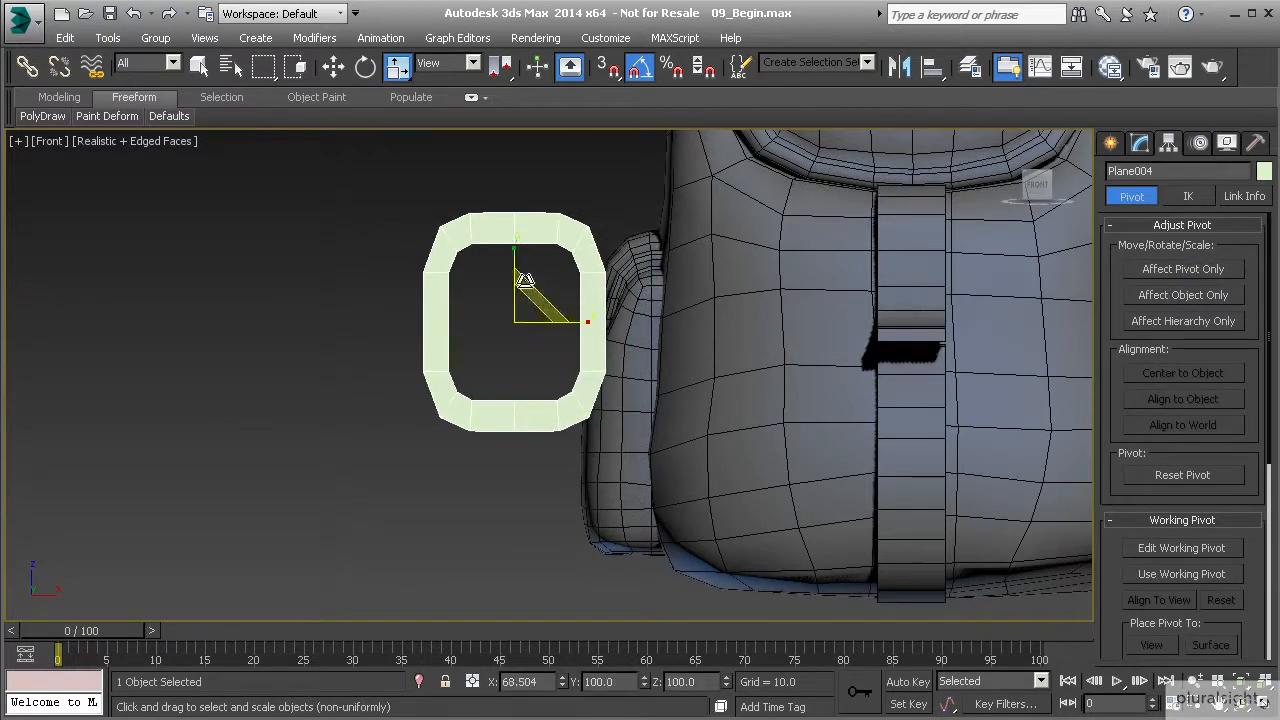
left_click_drag(509, 238, 933, 308)
left_click(336, 70)
scroll(918, 306, "down", 2)
key("p")
middle_click_drag(788, 303, 951, 368, "alt")
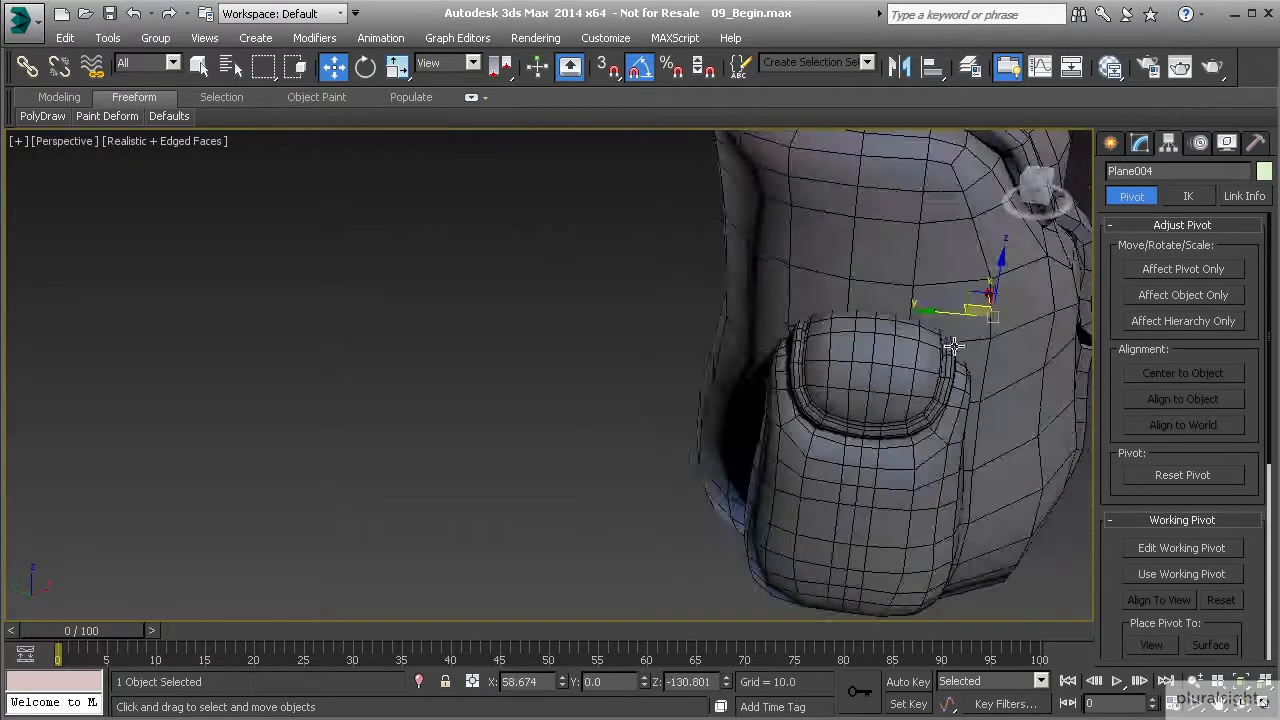
left_click_drag(934, 316, 1054, 323)
middle_click_drag(1027, 336, 794, 317)
middle_click_drag(900, 310, 704, 286, "alt")
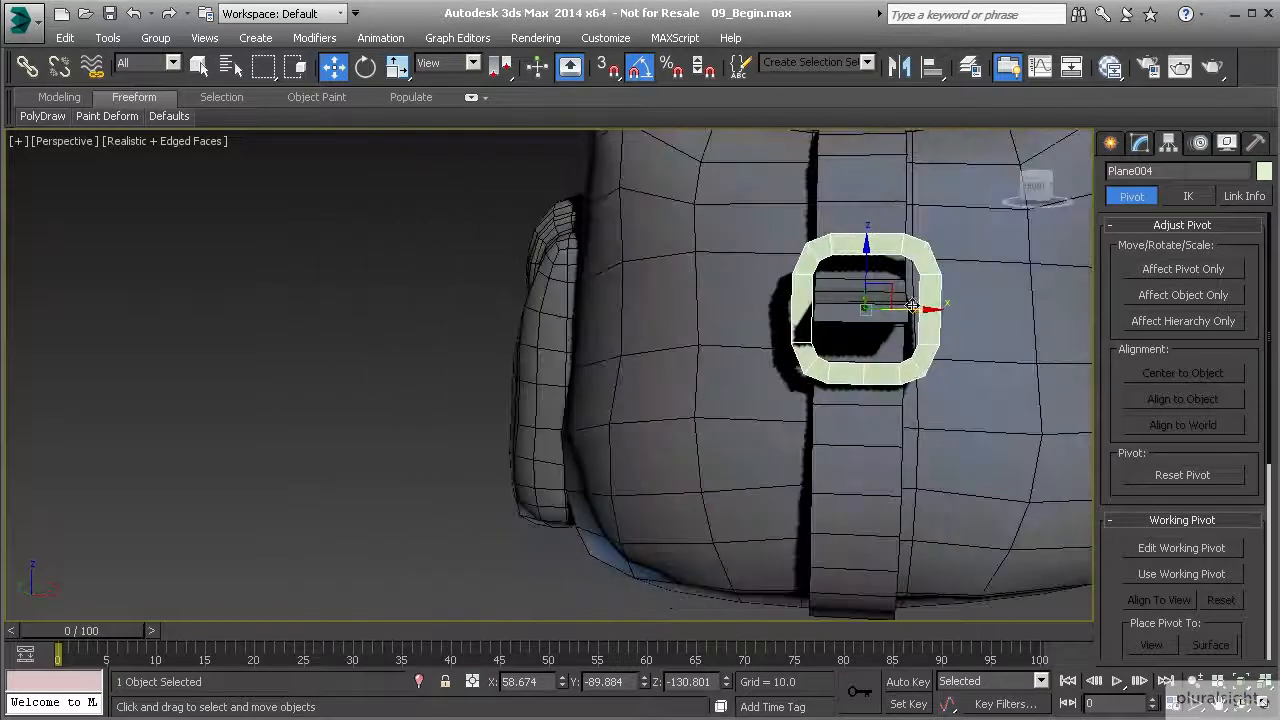
left_click_drag(918, 310, 912, 311)
Set the Front view's display to Shaded, framed closely on the buckle loop
key("f")
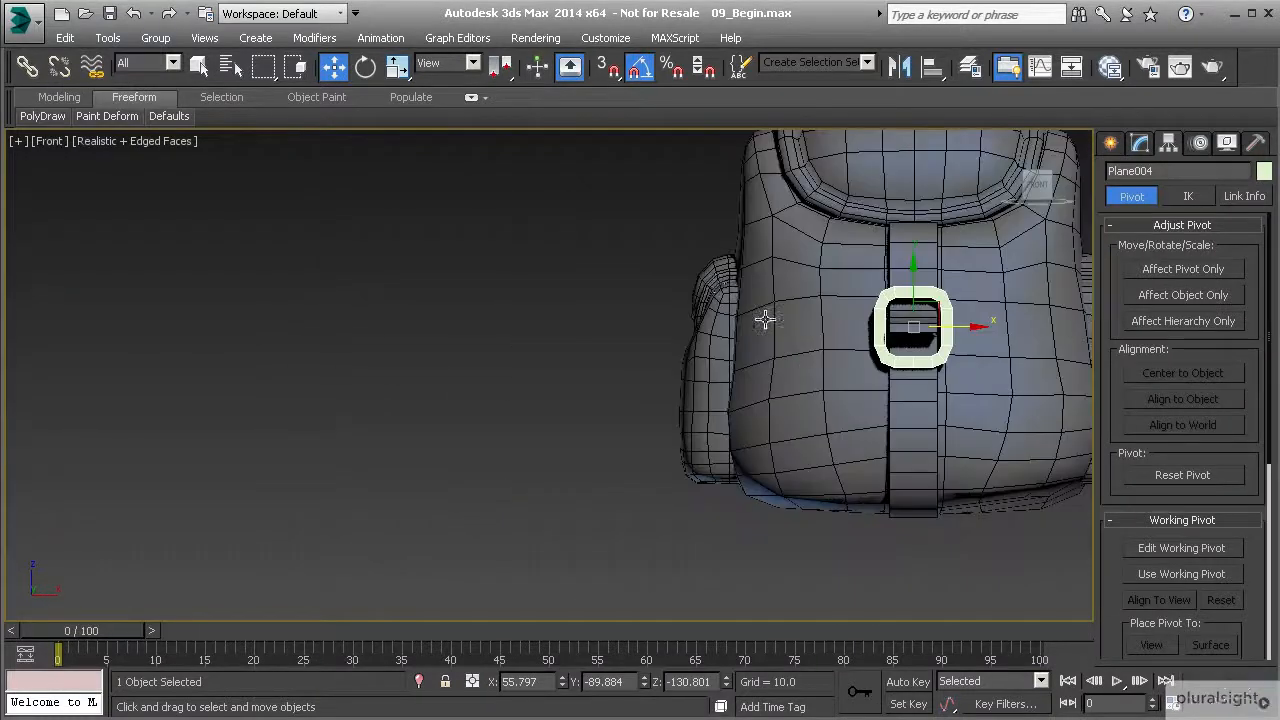
scroll(717, 303, "up", 8)
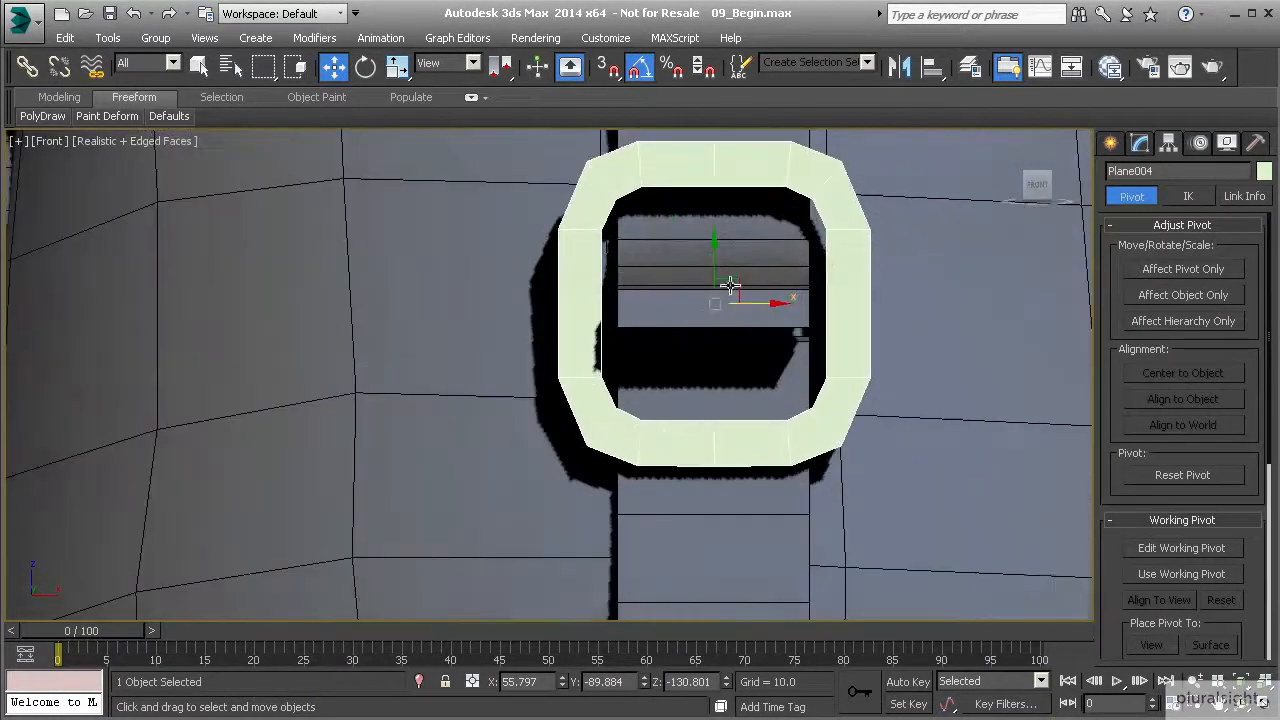
middle_click_drag(717, 304, 656, 303)
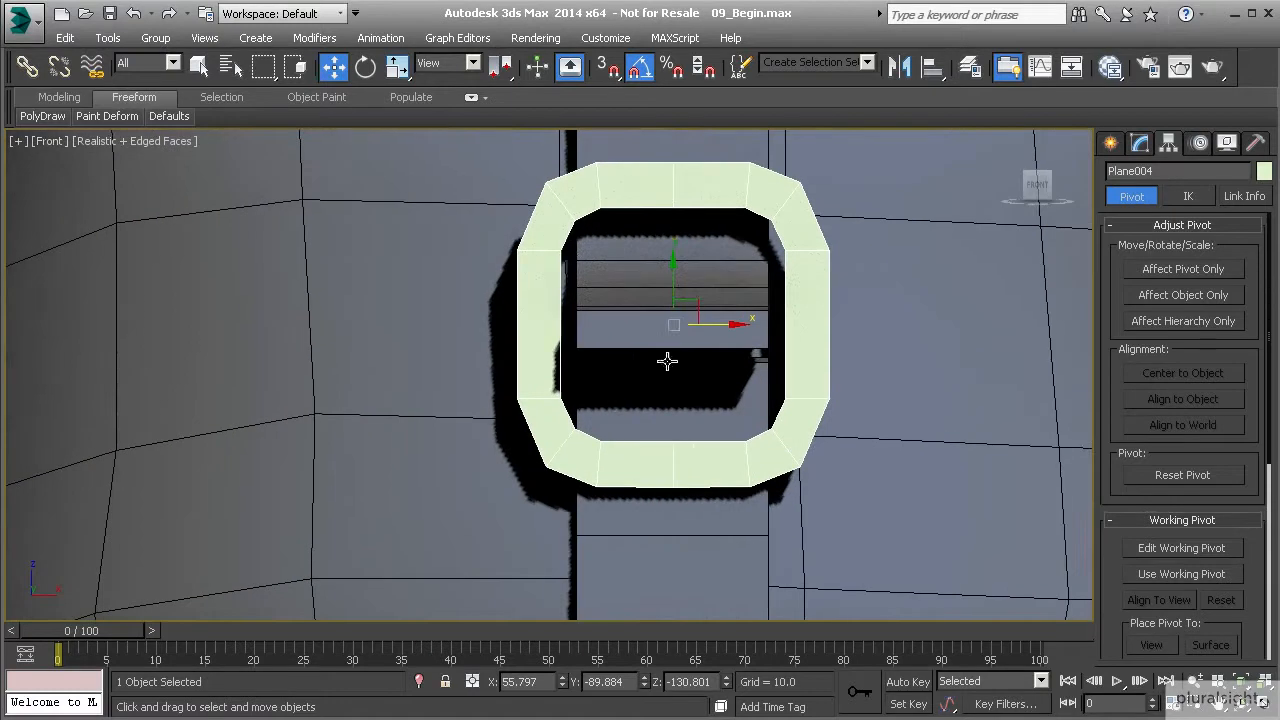
left_click(153, 142)
left_click(135, 180)
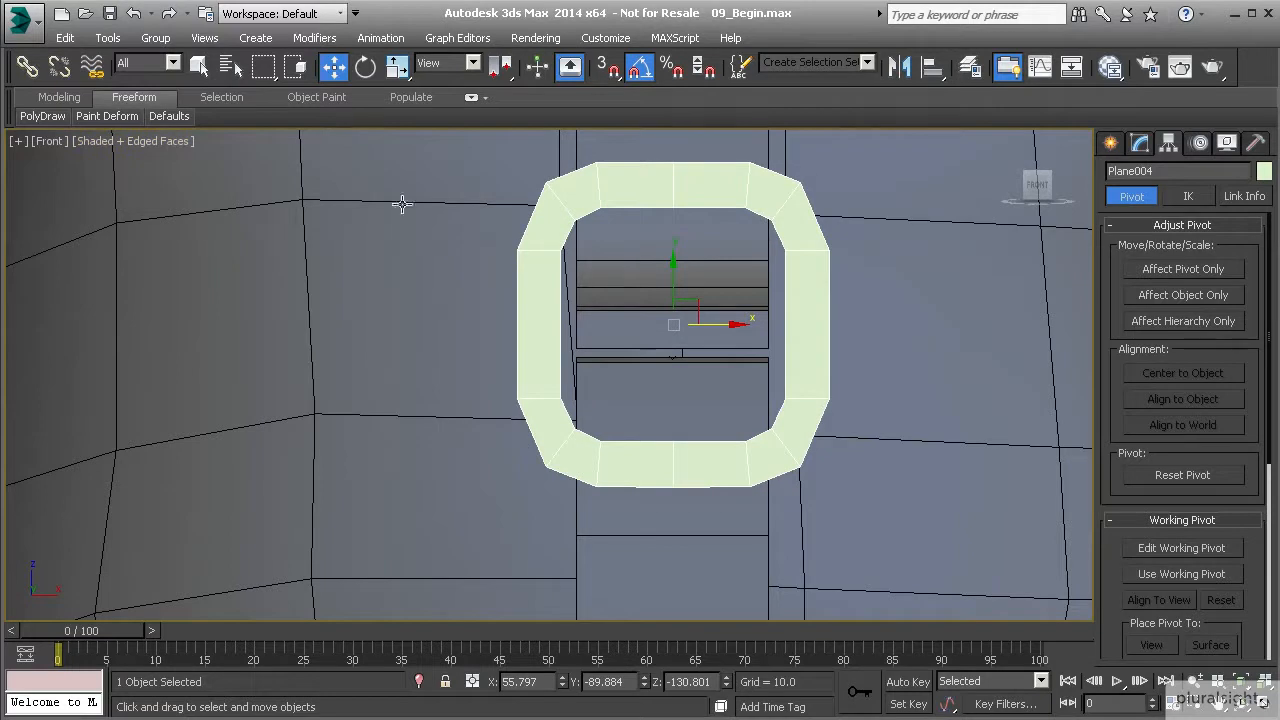
Scale the loop to about 38.3% in X and 49.2% in Y so it fits closely around the strap
left_click(397, 66)
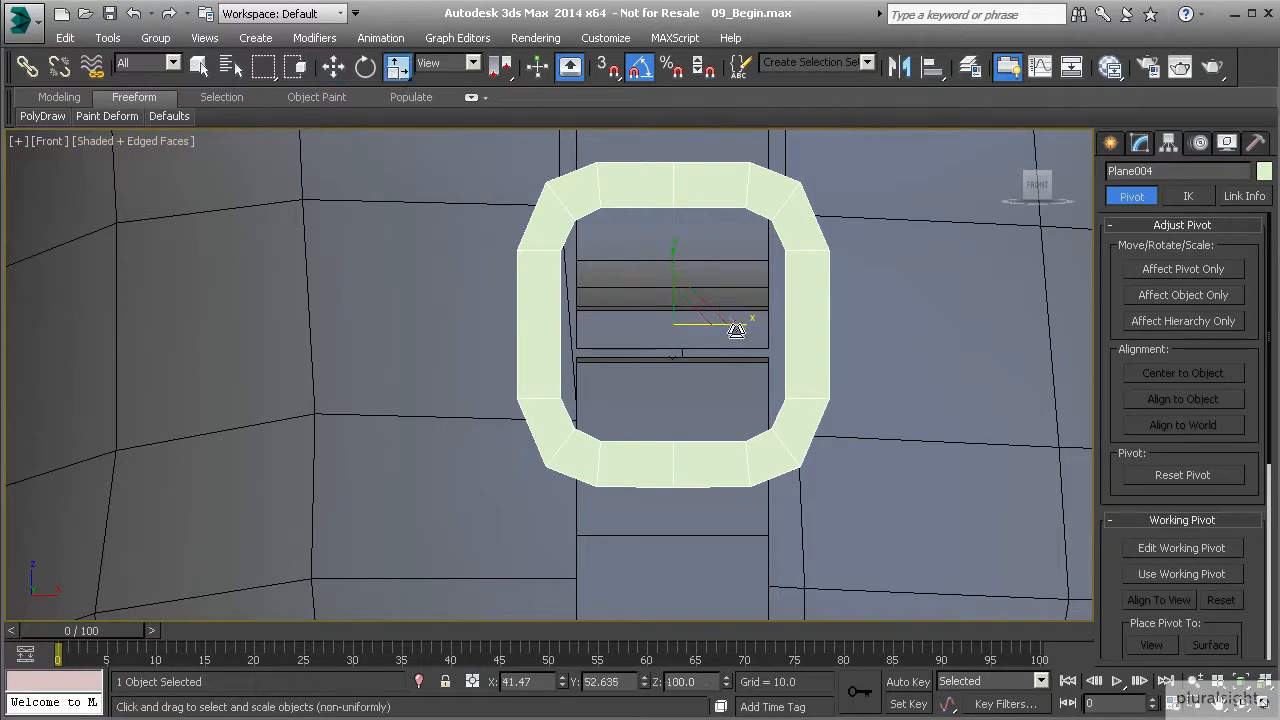
left_click_drag(735, 325, 729, 325)
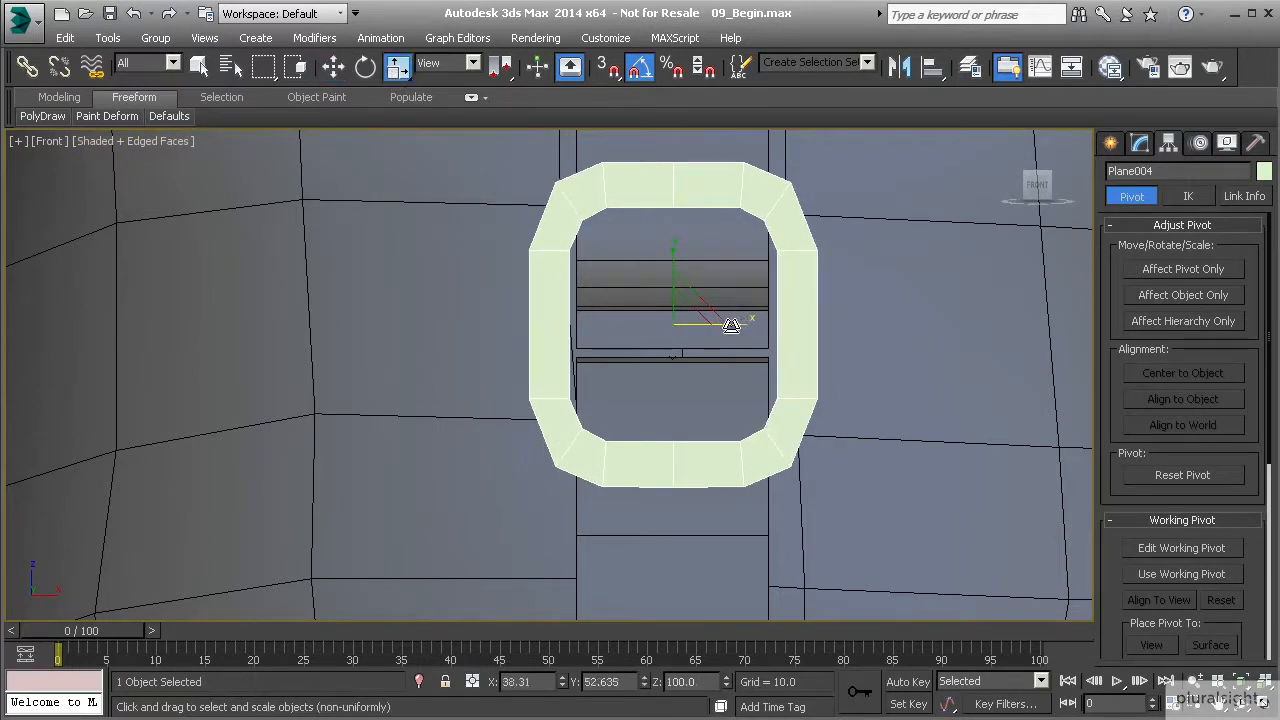
left_click_drag(675, 248, 676, 252)
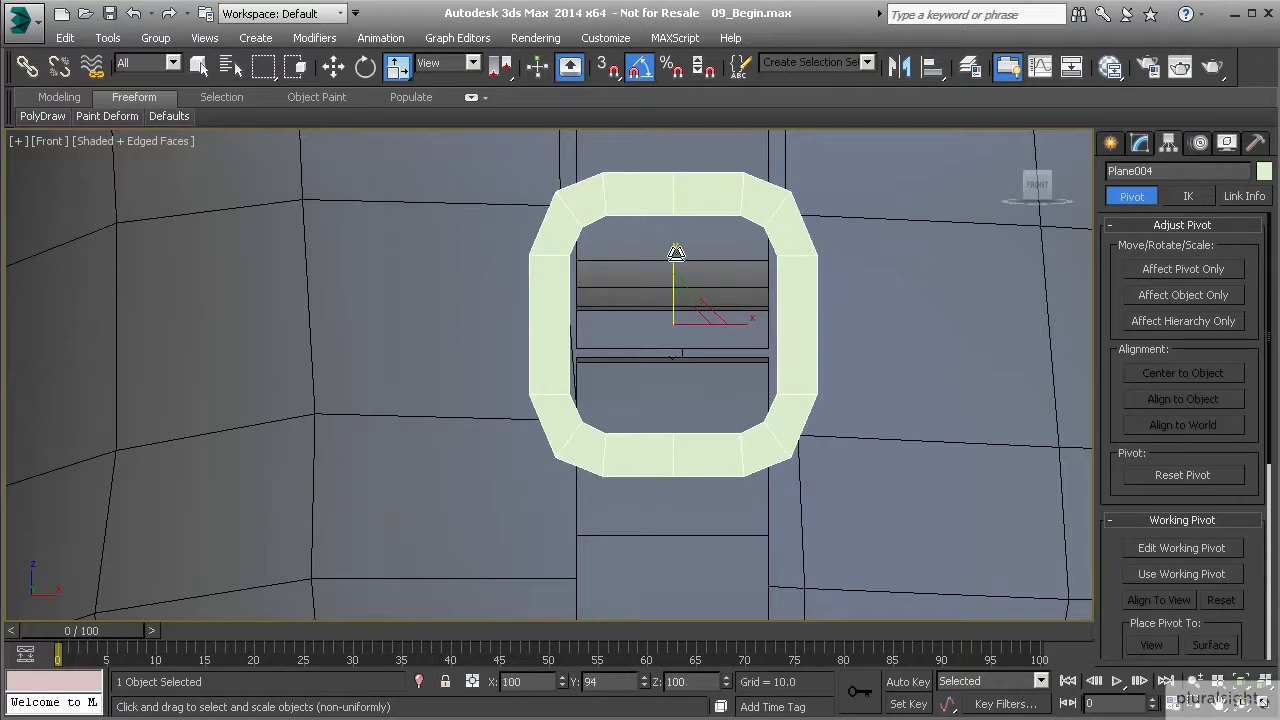
Extrude the loop's inner and outer open borders back toward the bag to give the loop thickness
middle_click_drag(630, 298, 618, 302)
scroll(591, 303, "down", 2)
key("p")
scroll(569, 306, "down", 1)
middle_click_drag(525, 302, 648, 305, "alt")
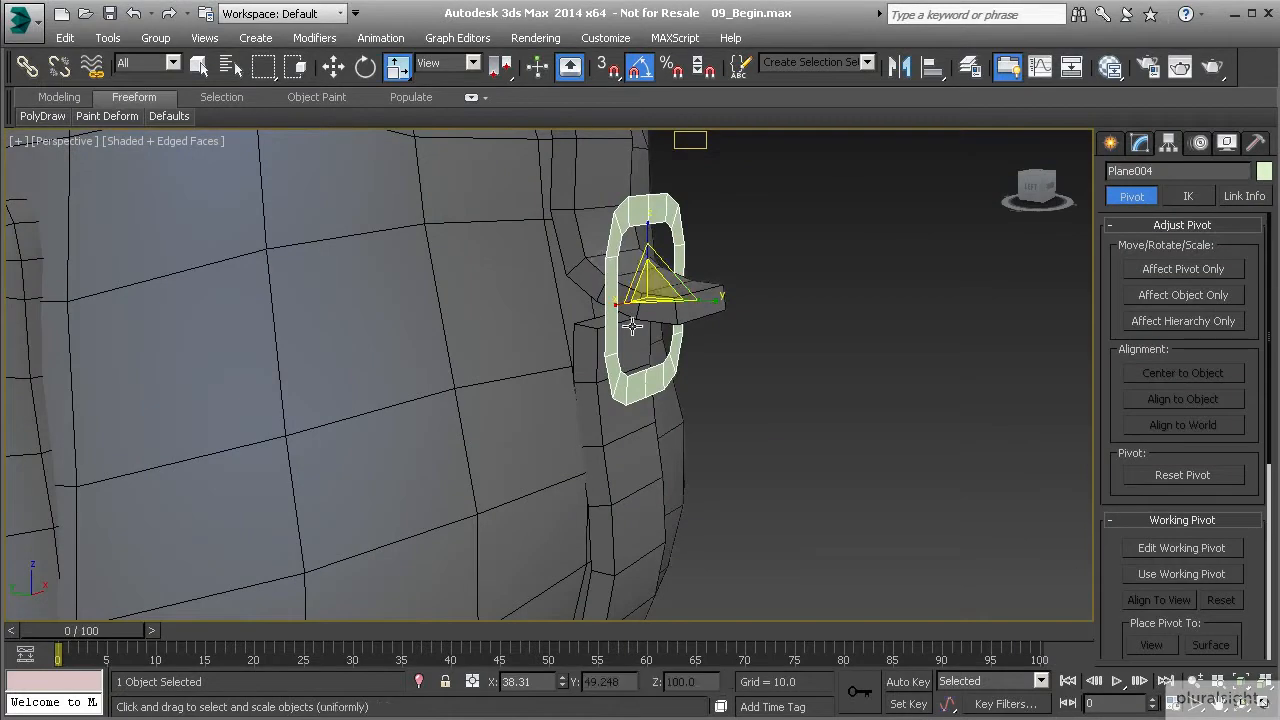
key("3")
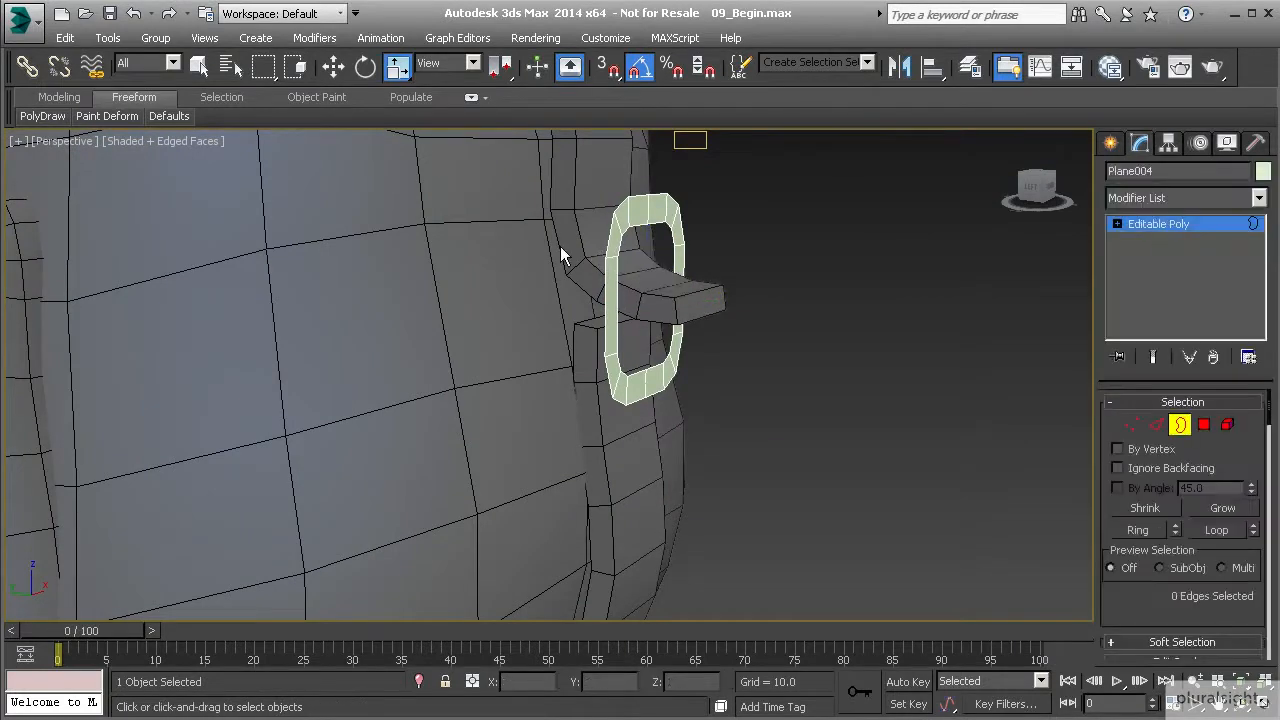
left_click_drag(552, 247, 721, 349)
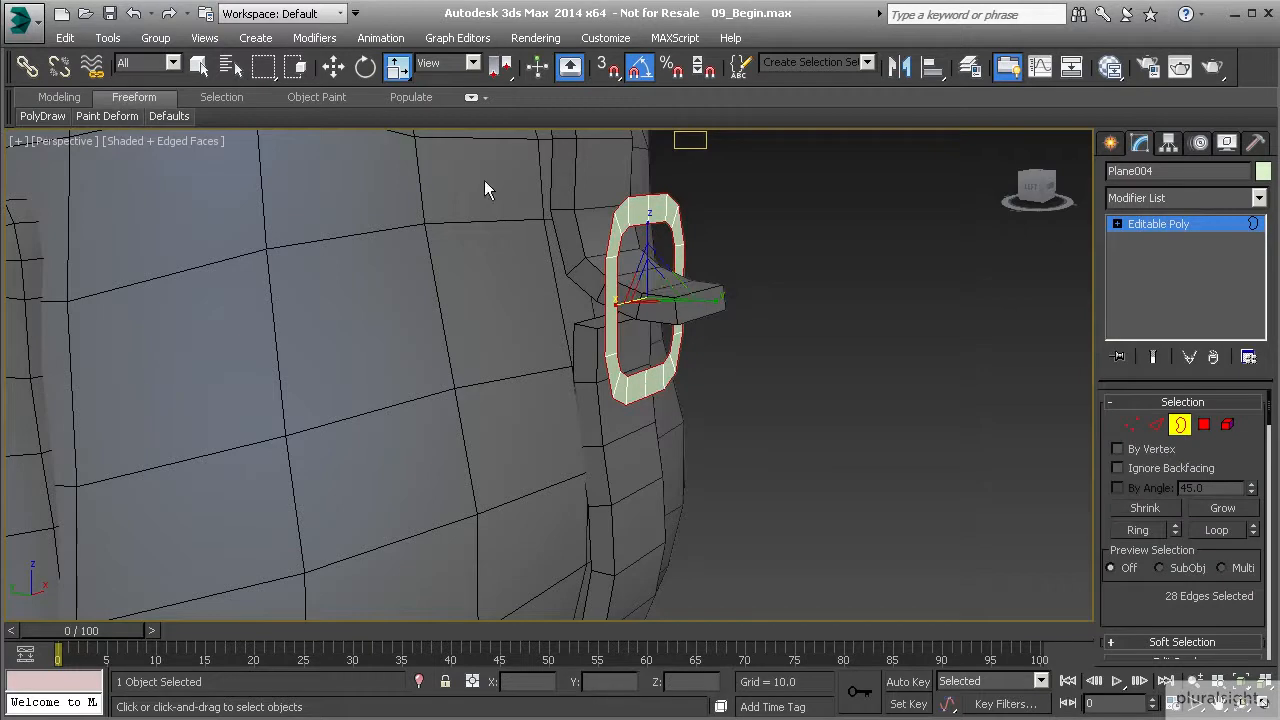
left_click(333, 66)
middle_click_drag(597, 291, 596, 297, "alt")
left_click_drag(600, 293, 573, 287, "shift")
Move the extruded borders slightly forward along Y to make the loop thinner
middle_click_drag(573, 287, 550, 345, "alt")
left_click_drag(665, 299, 651, 302)
middle_click_drag(629, 262, 627, 327, "alt")
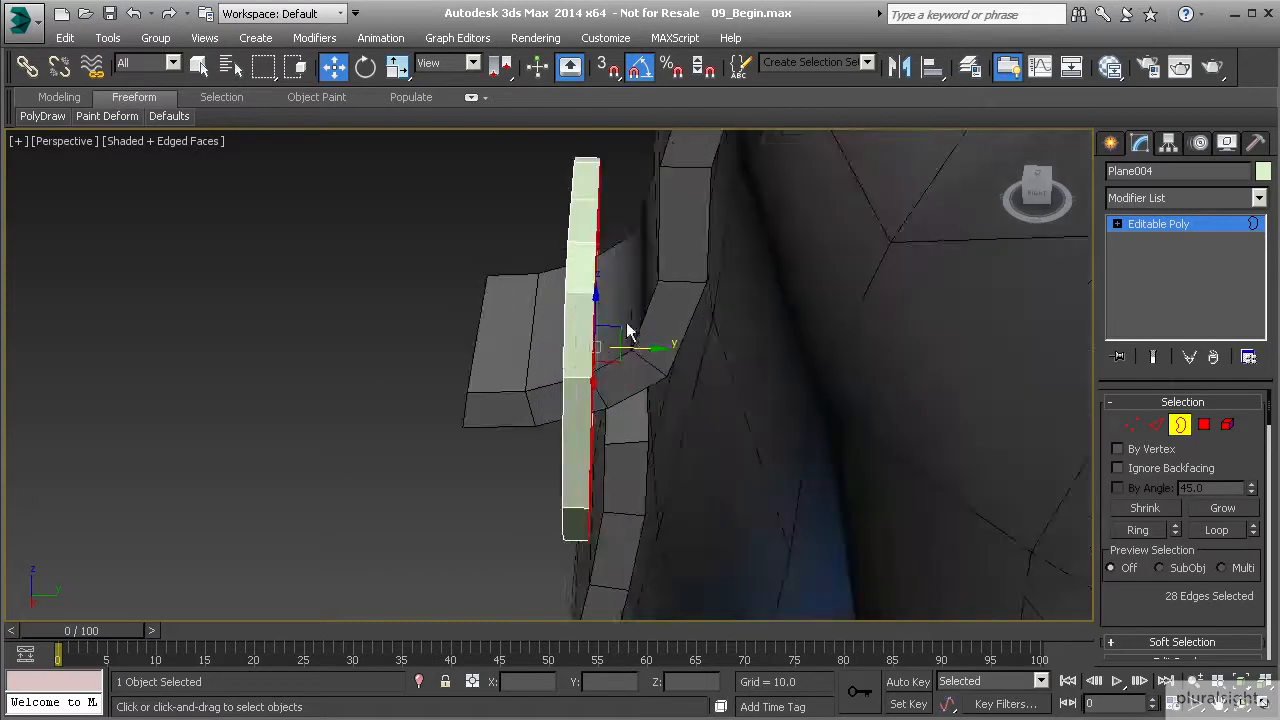
left_click_drag(640, 348, 633, 343)
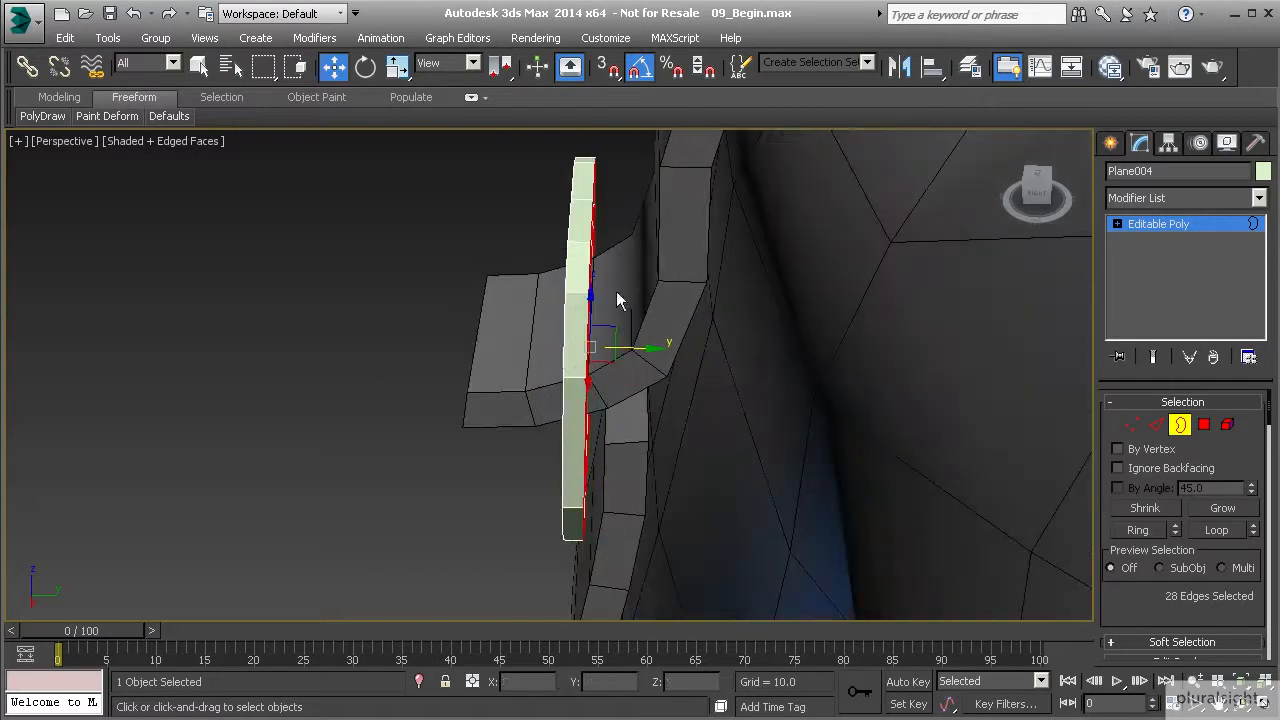
Mirror the loop's thickness with a Symmetry modifier on the Z axis to close its back side
left_click(1220, 198)
scroll(1180, 450, "down", 15)
left_click(1148, 603)
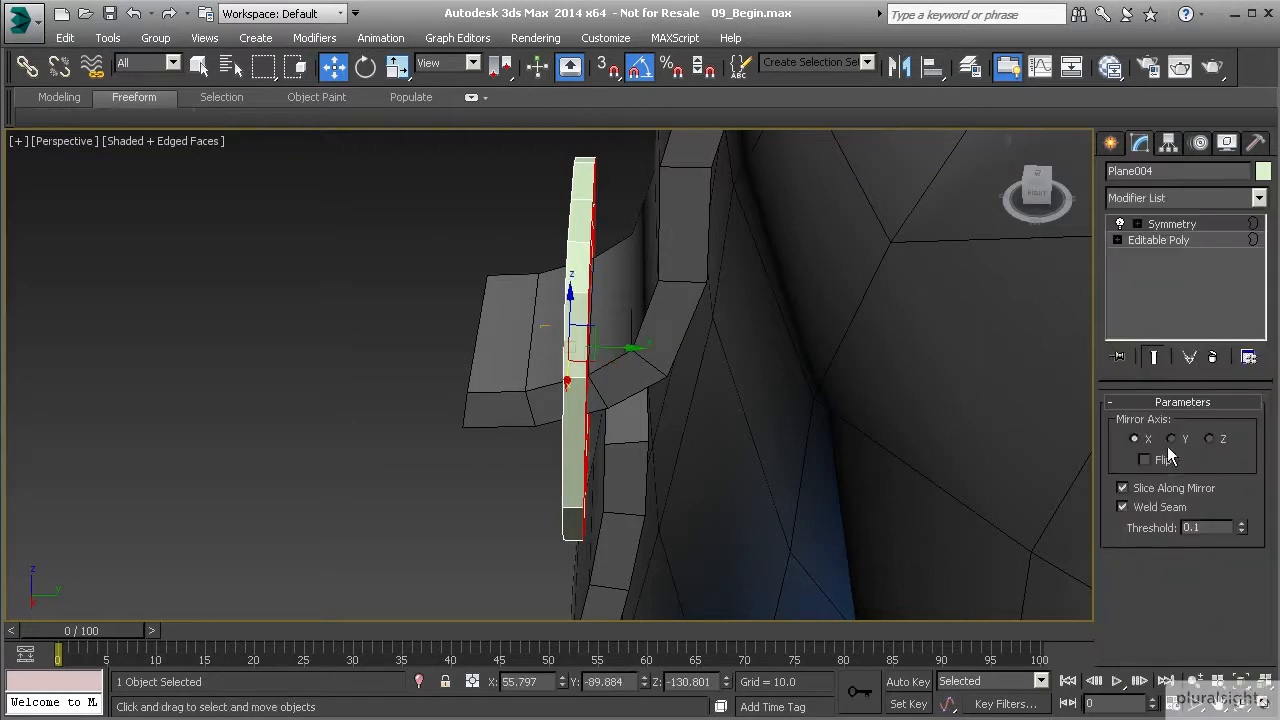
left_click(1212, 439)
middle_click_drag(684, 400, 845, 293, "alt")
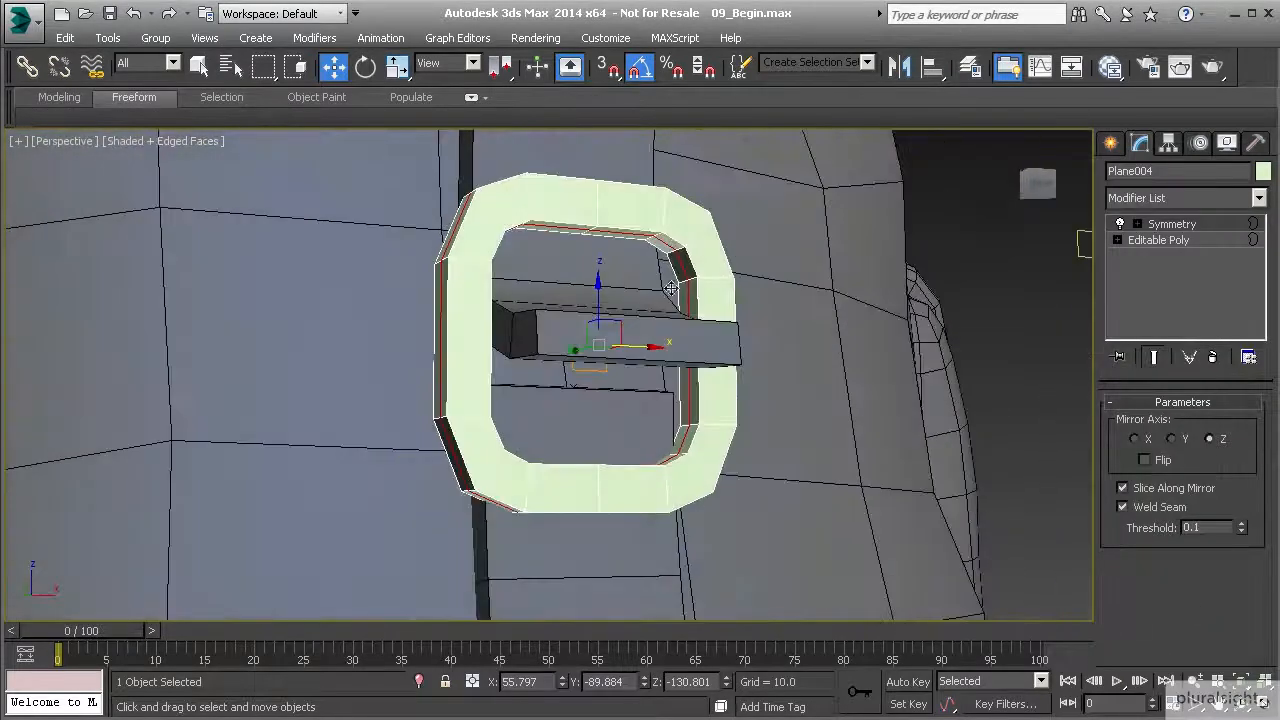
Convert the mirrored solid loop to Editable Poly
right_click(704, 264)
mouse_move(766, 453)
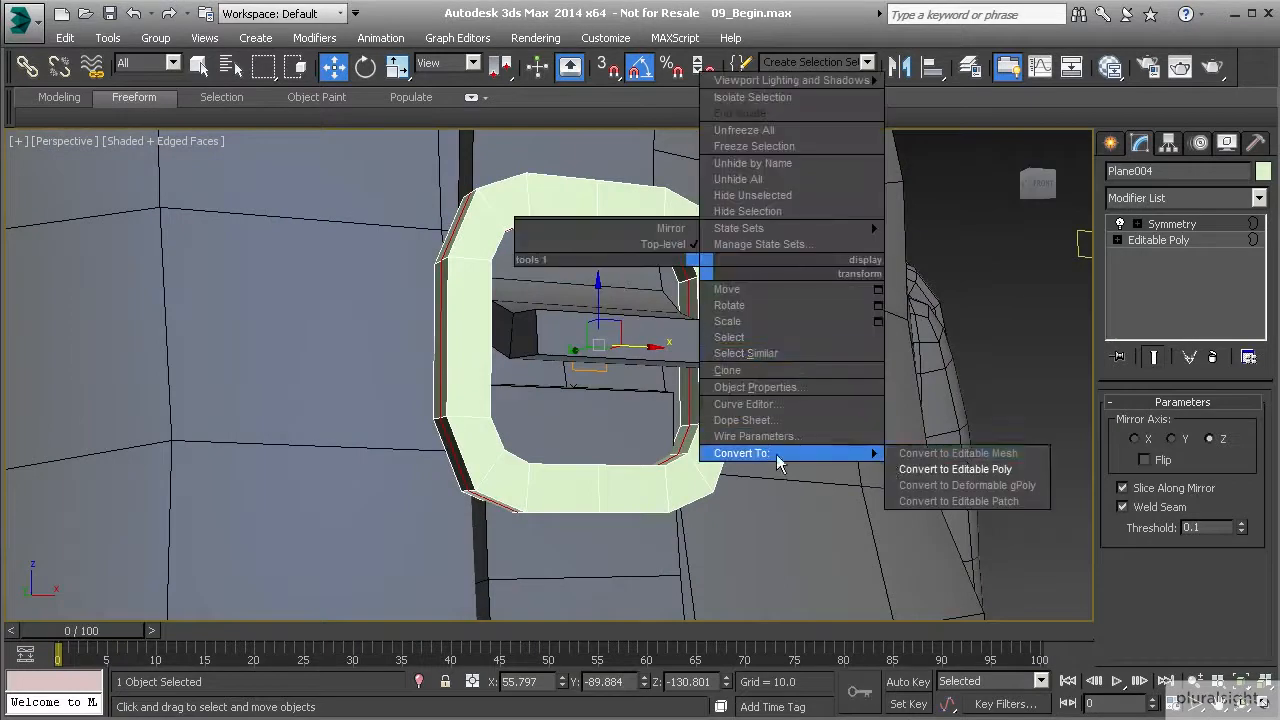
left_click(925, 470)
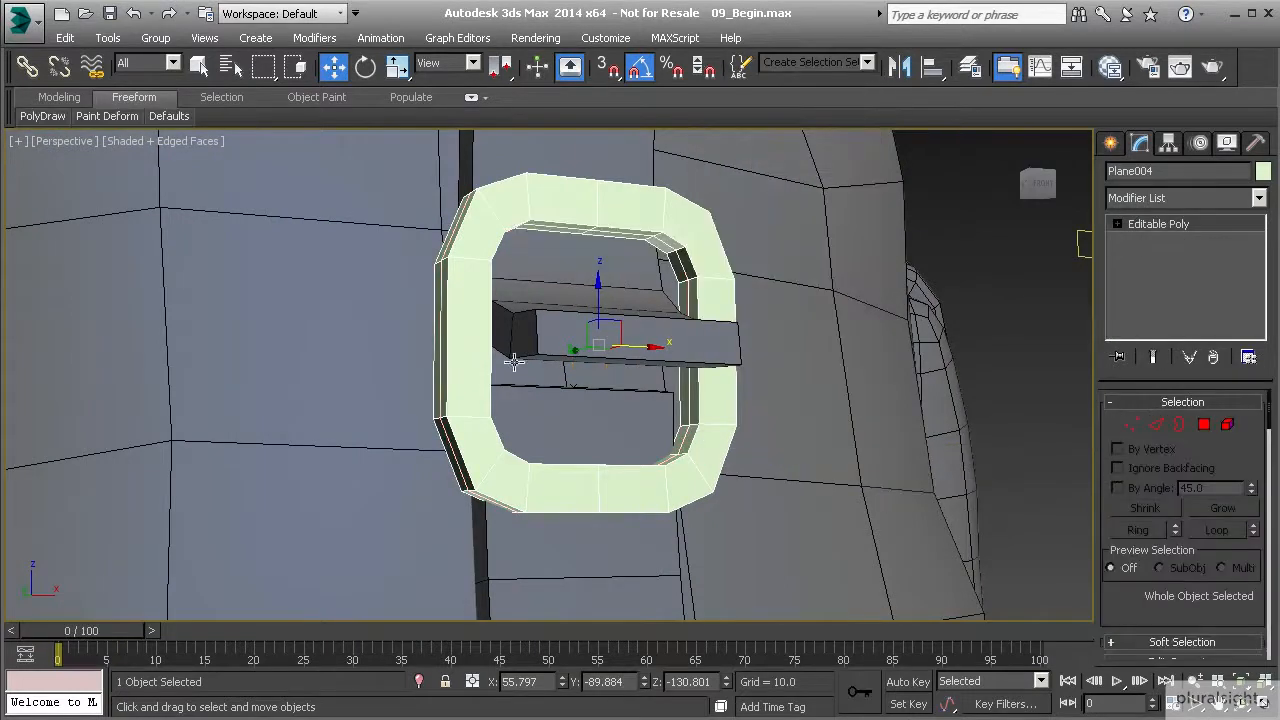
Inset the 28 selected polygons on the loop's front and back faces to leave a narrow rim along their edges
middle_click_drag(584, 362, 612, 362, "alt")
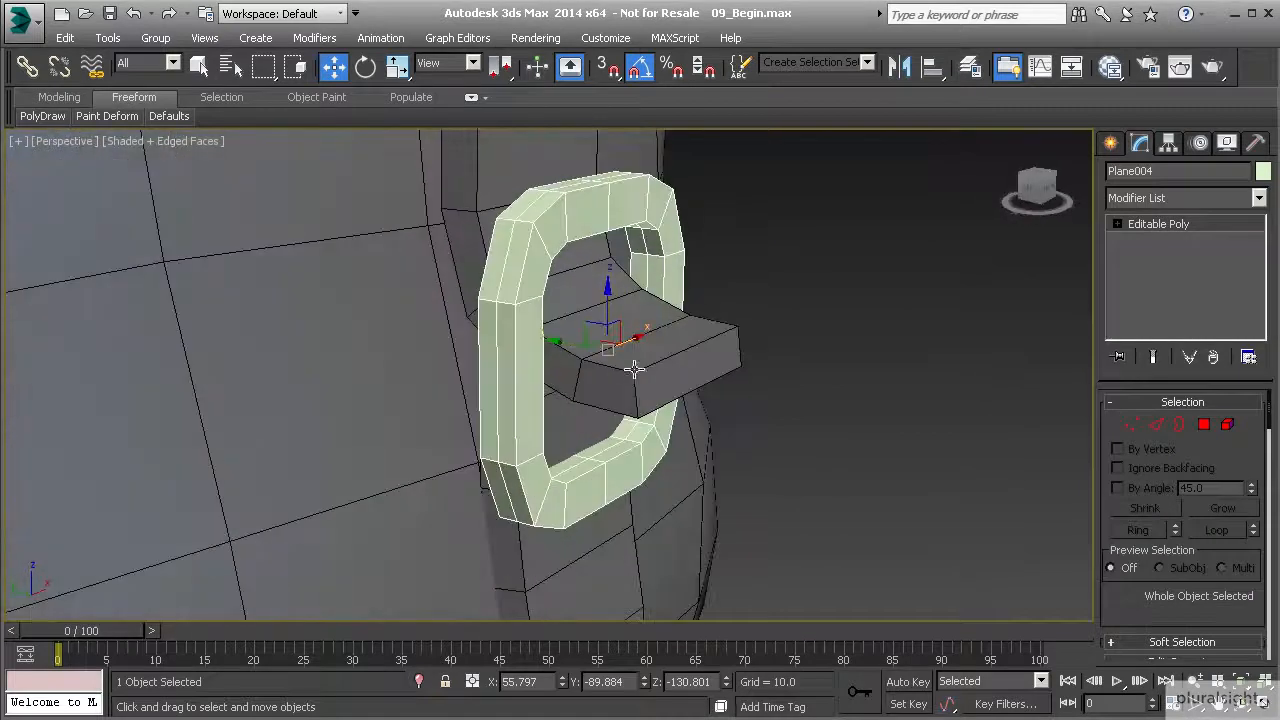
left_click(1204, 424)
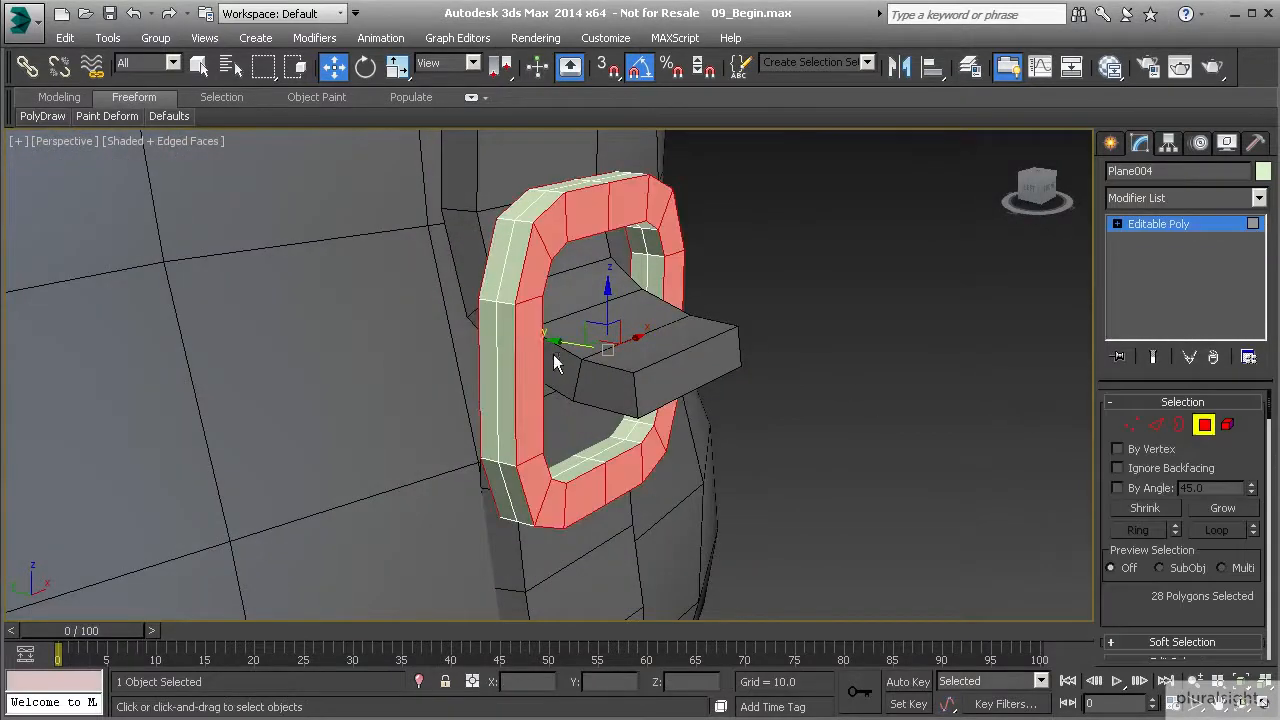
middle_click_drag(522, 335, 493, 288, "alt")
middle_click_drag(771, 374, 820, 355, "alt")
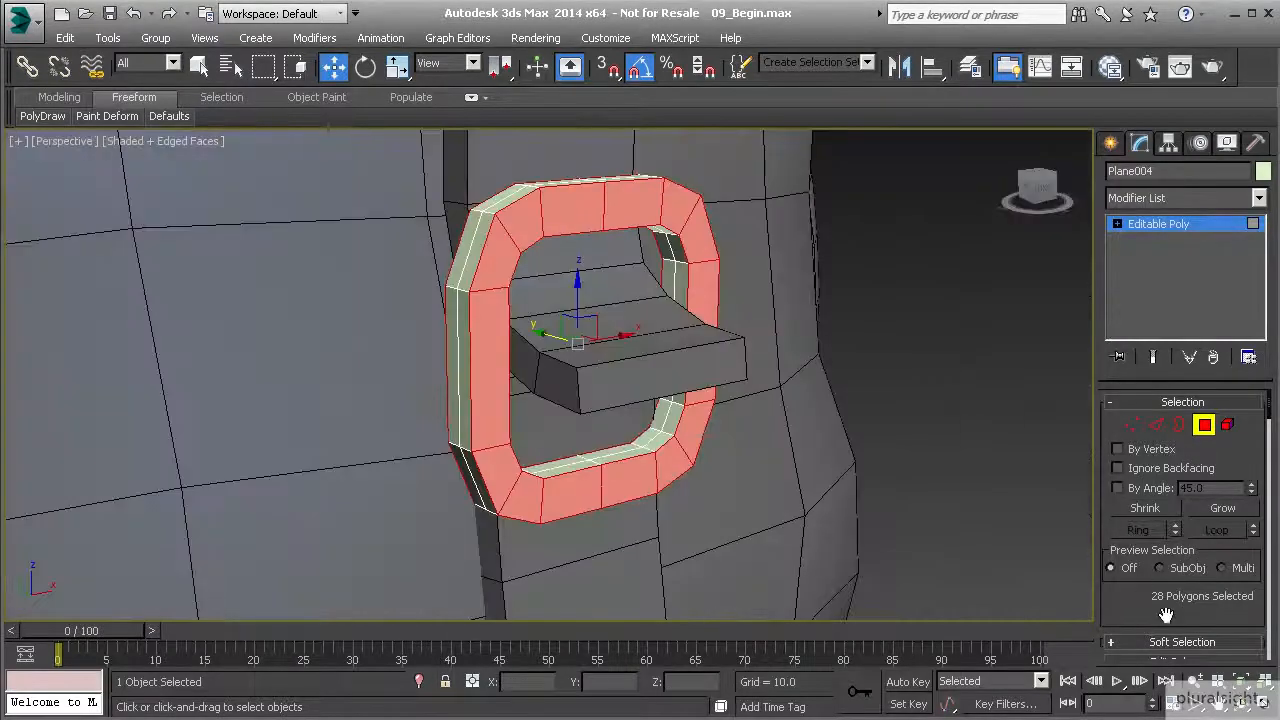
scroll(1208, 567, "down", 3)
left_click(1254, 606)
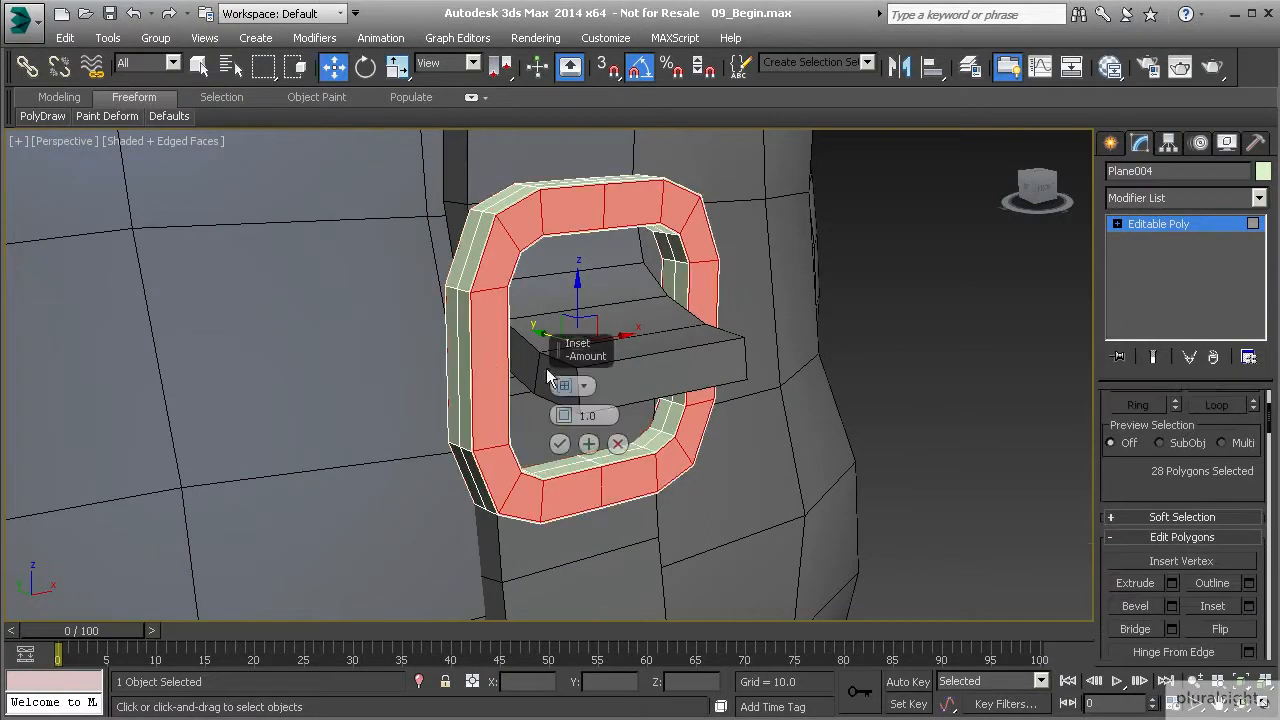
left_click_drag(571, 416, 565, 387)
left_click(559, 443)
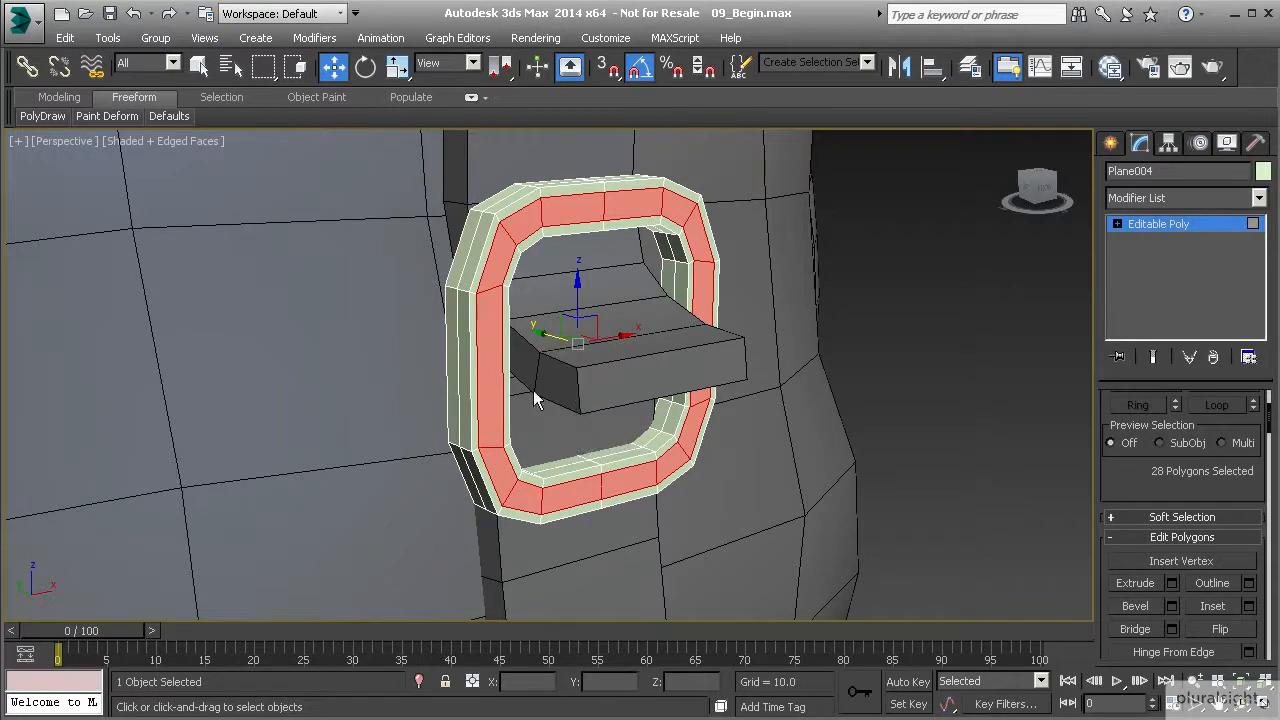
scroll(1120, 480, "up", 5)
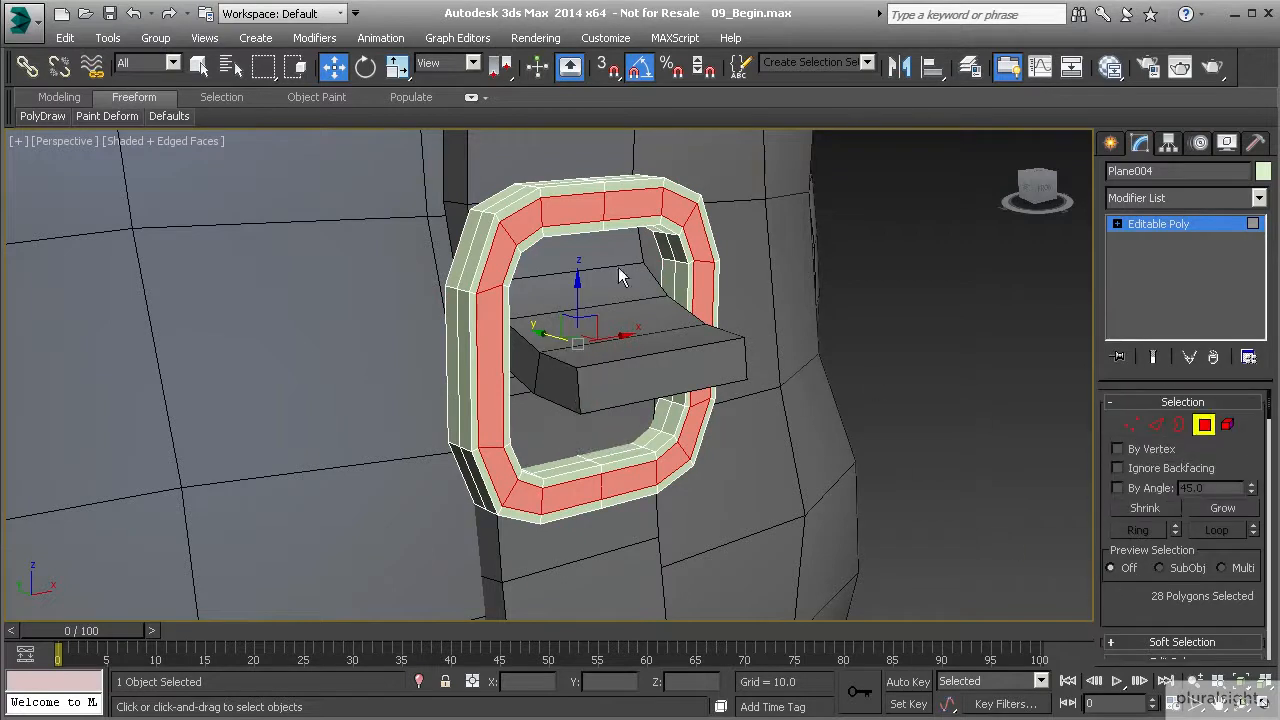
Convert the inset face selection to vertices and scale them slightly apart along Y to bulge the loop's front and back
middle_click_drag(877, 389, 660, 380, "alt")
left_click(1132, 426)
left_click(397, 66)
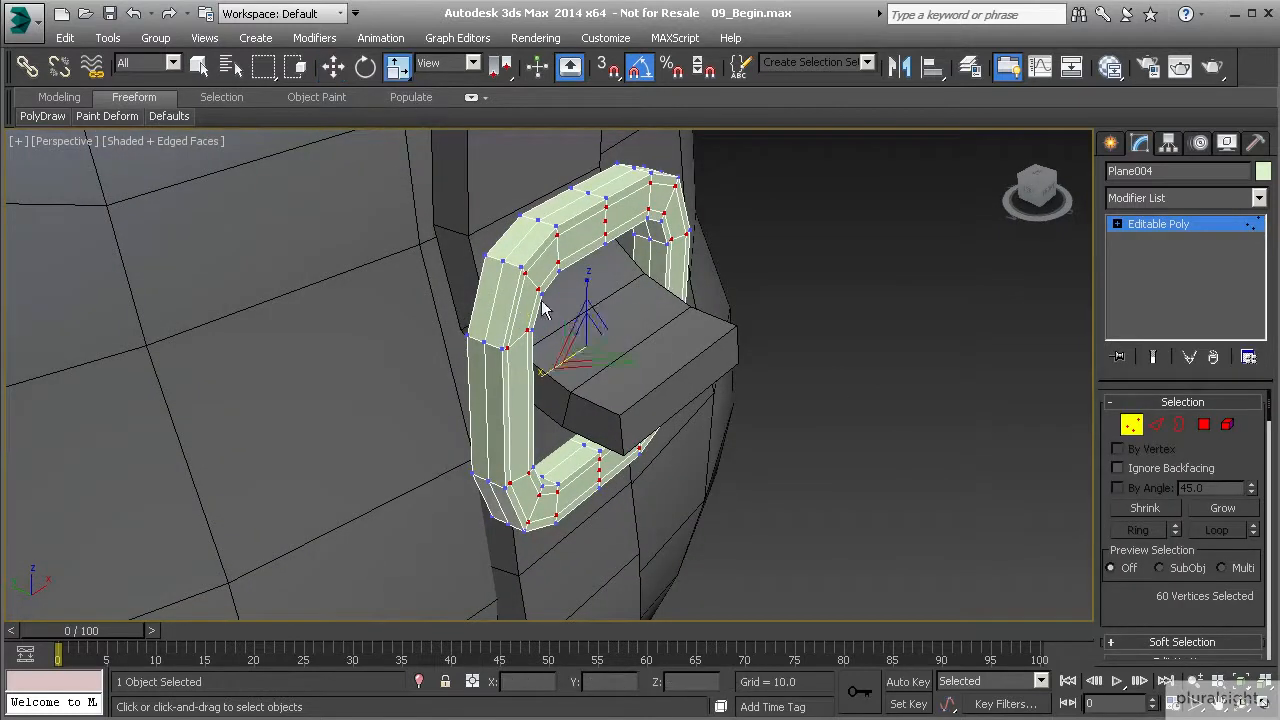
left_click_drag(646, 368, 666, 374)
middle_click_drag(666, 374, 636, 276, "alt")
Select the loop's outer centre edge loop as 14 vertices and scale it slightly outward in the XZ plane
left_click(1156, 424)
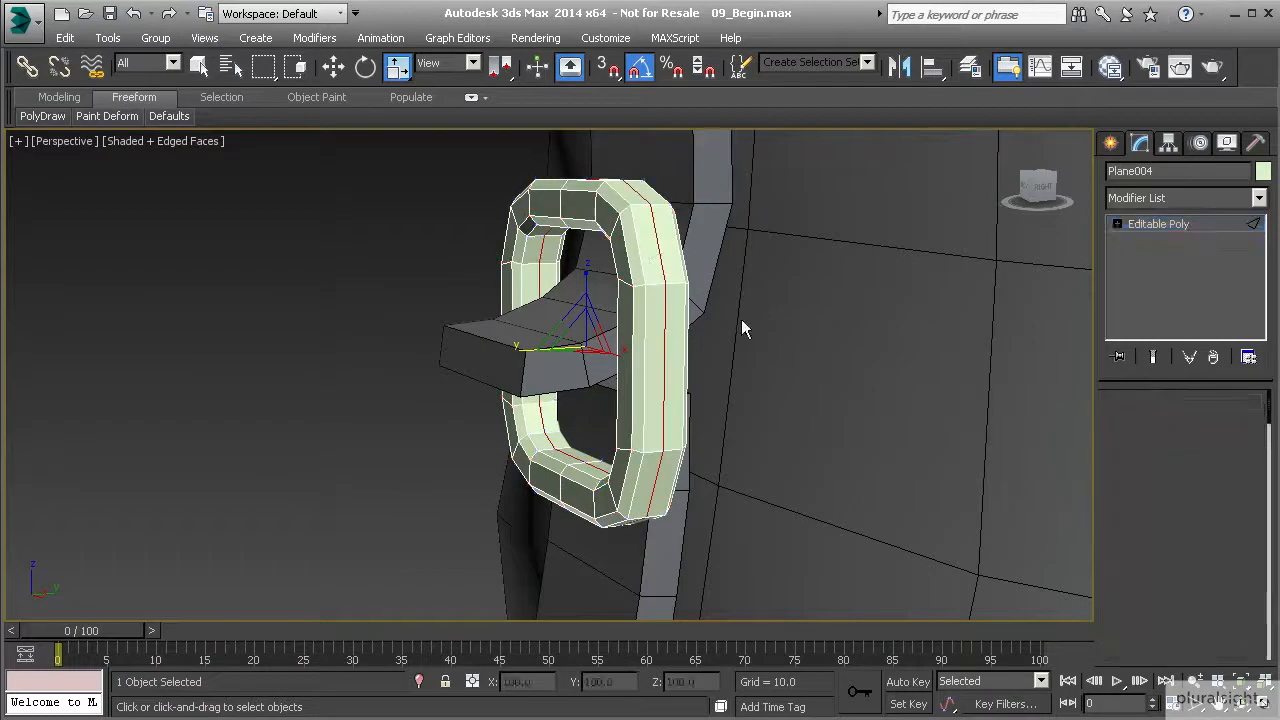
double_click(654, 236)
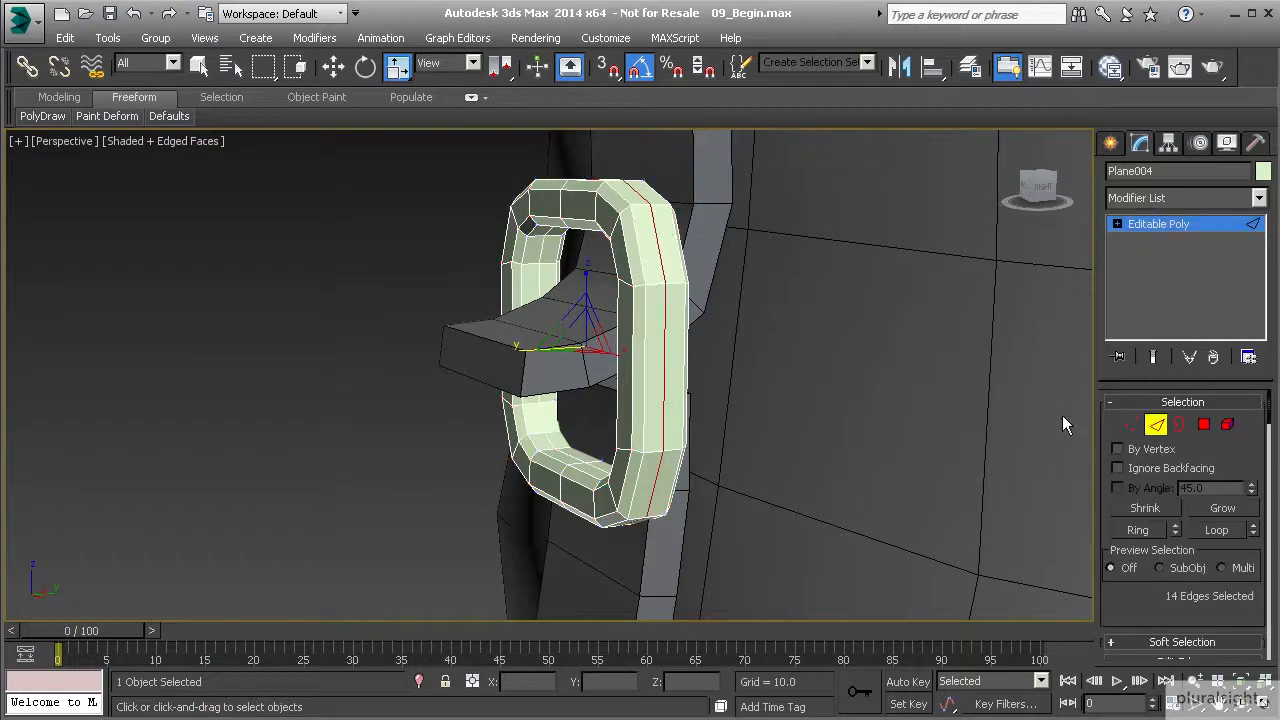
left_click(1130, 425, "ctrl")
middle_click_drag(744, 329, 672, 412, "alt")
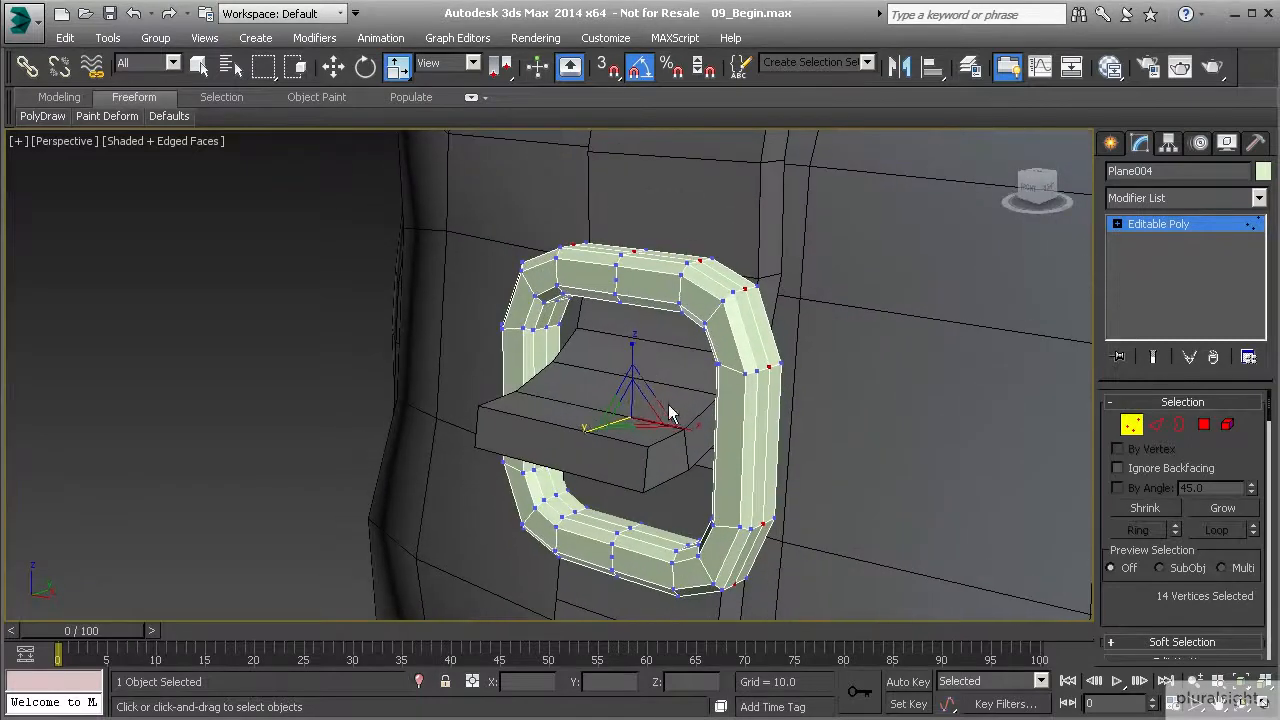
left_click_drag(657, 406, 659, 402)
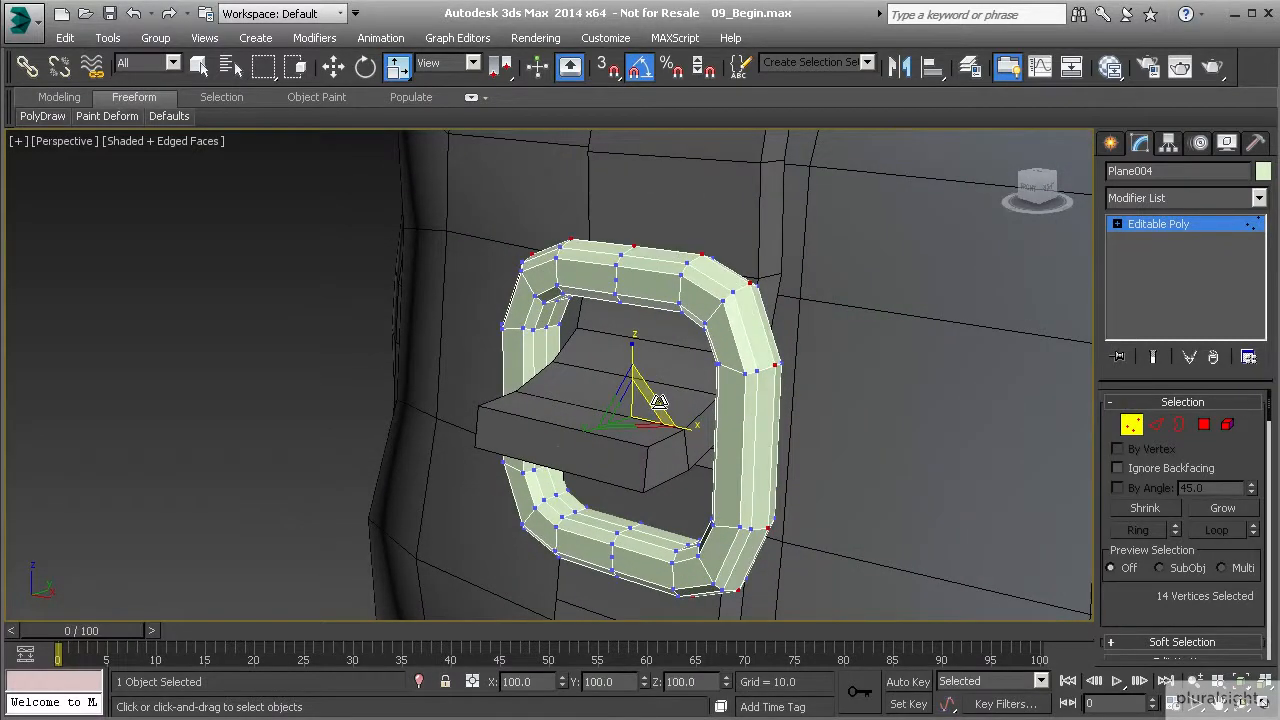
middle_click_drag(659, 402, 632, 364, "alt")
left_click(952, 344)
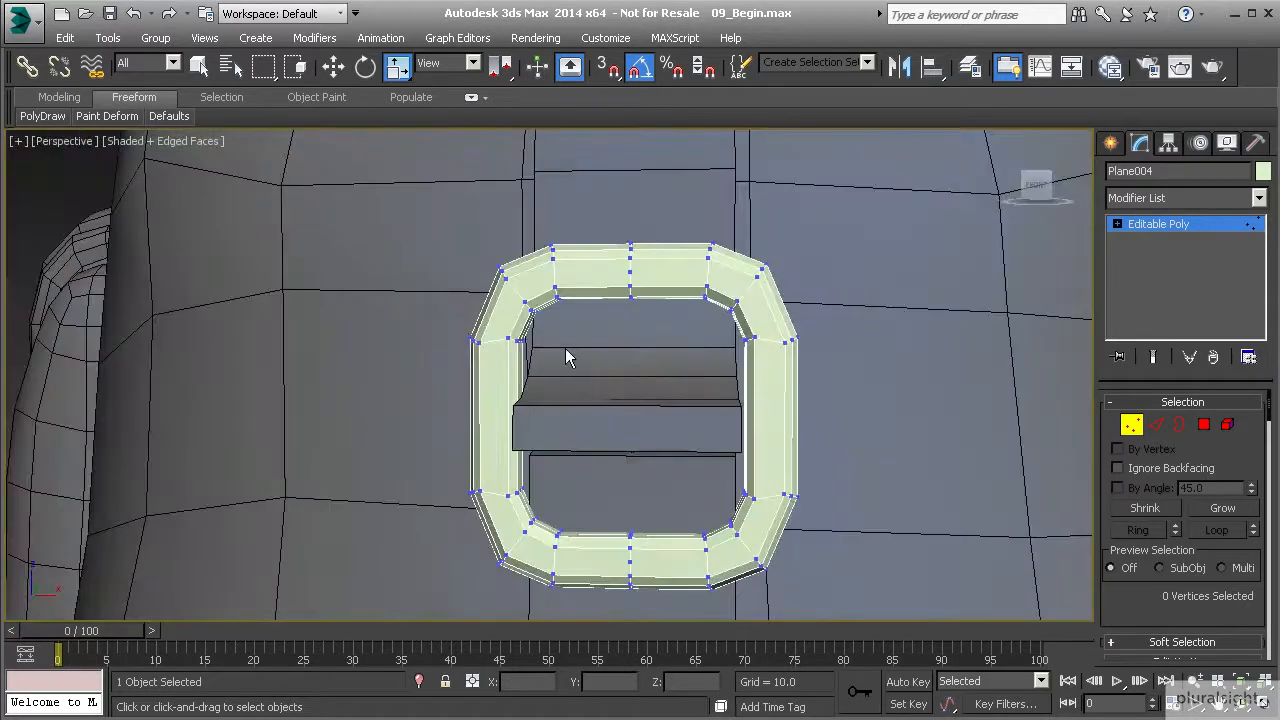
Flatten the upper and lower vertex rows at the ends of the loop's straight sides by scaling each row along vertical Y
key("f")
scroll(527, 307, "up", 5)
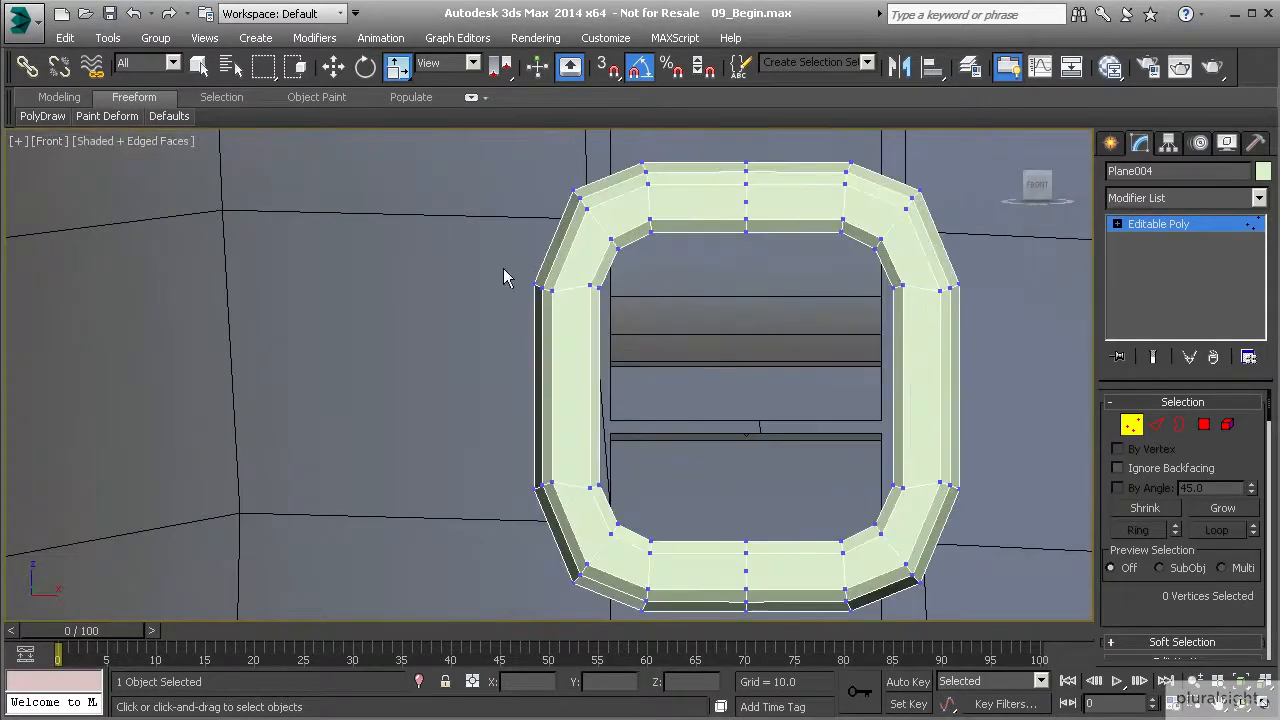
left_click_drag(1007, 323, 1008, 323)
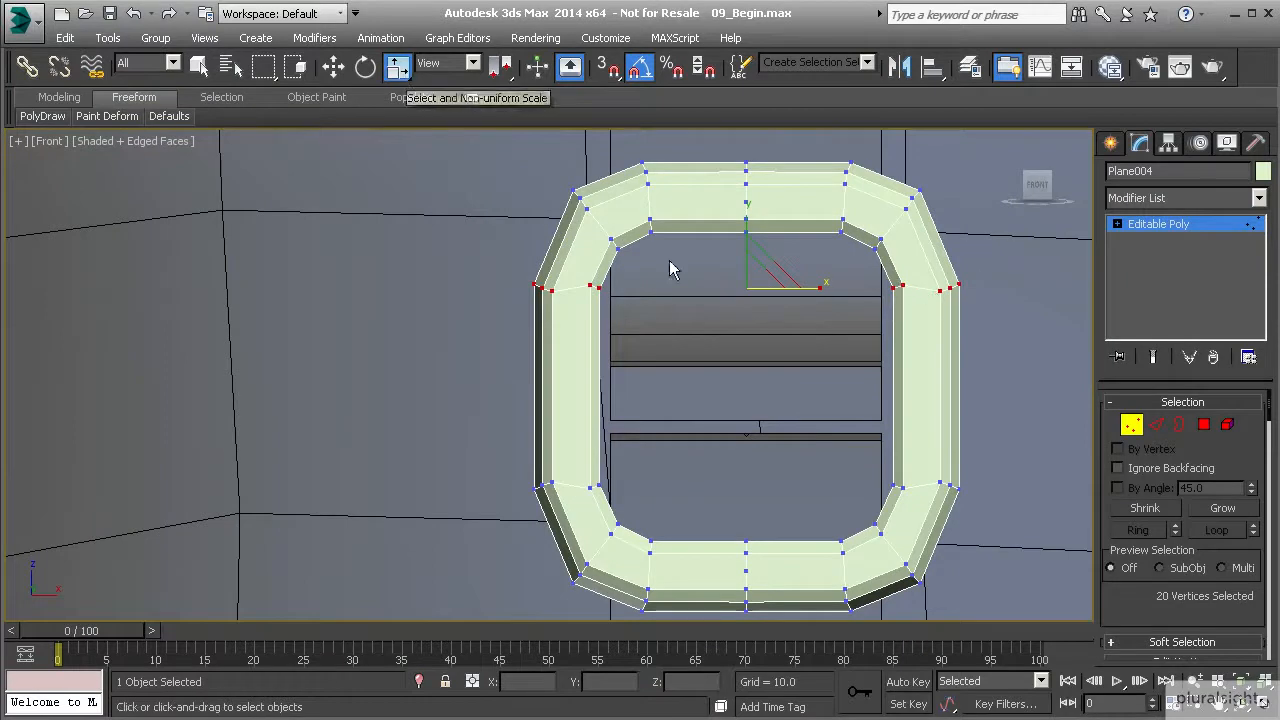
left_click_drag(746, 218, 786, 410)
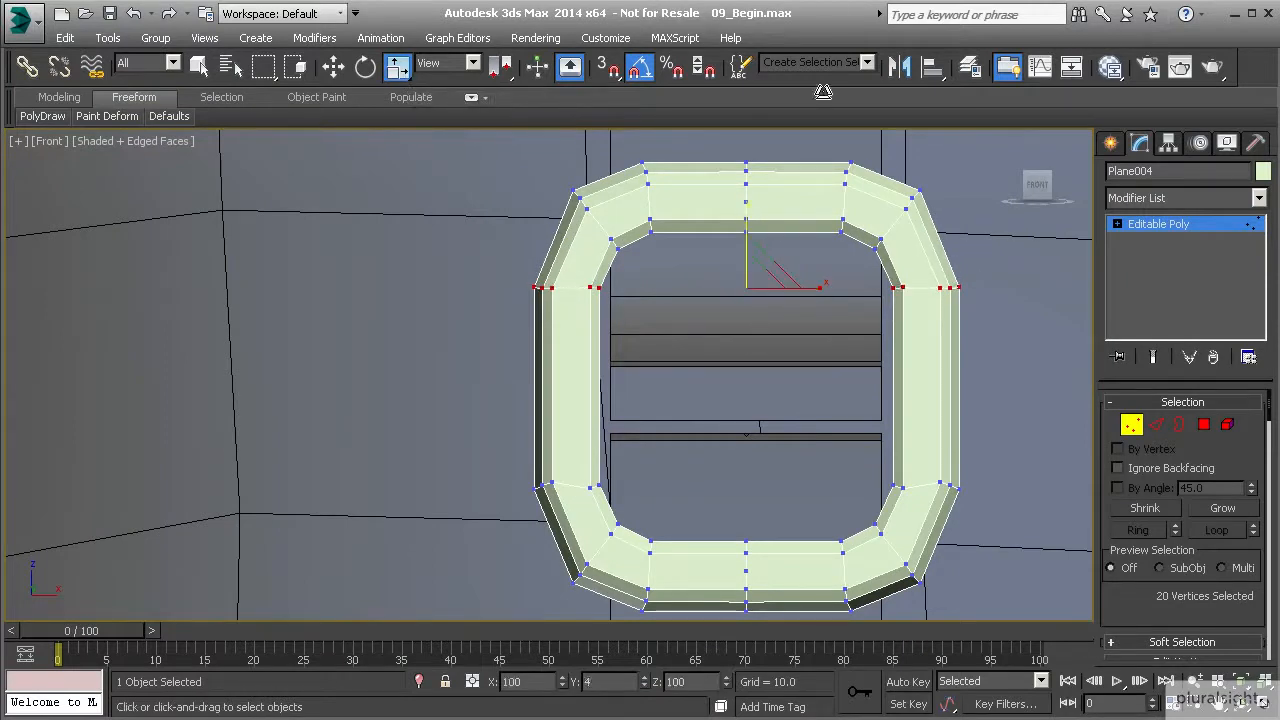
left_click_drag(743, 520, 988, 517)
left_click_drag(748, 415, 754, 535)
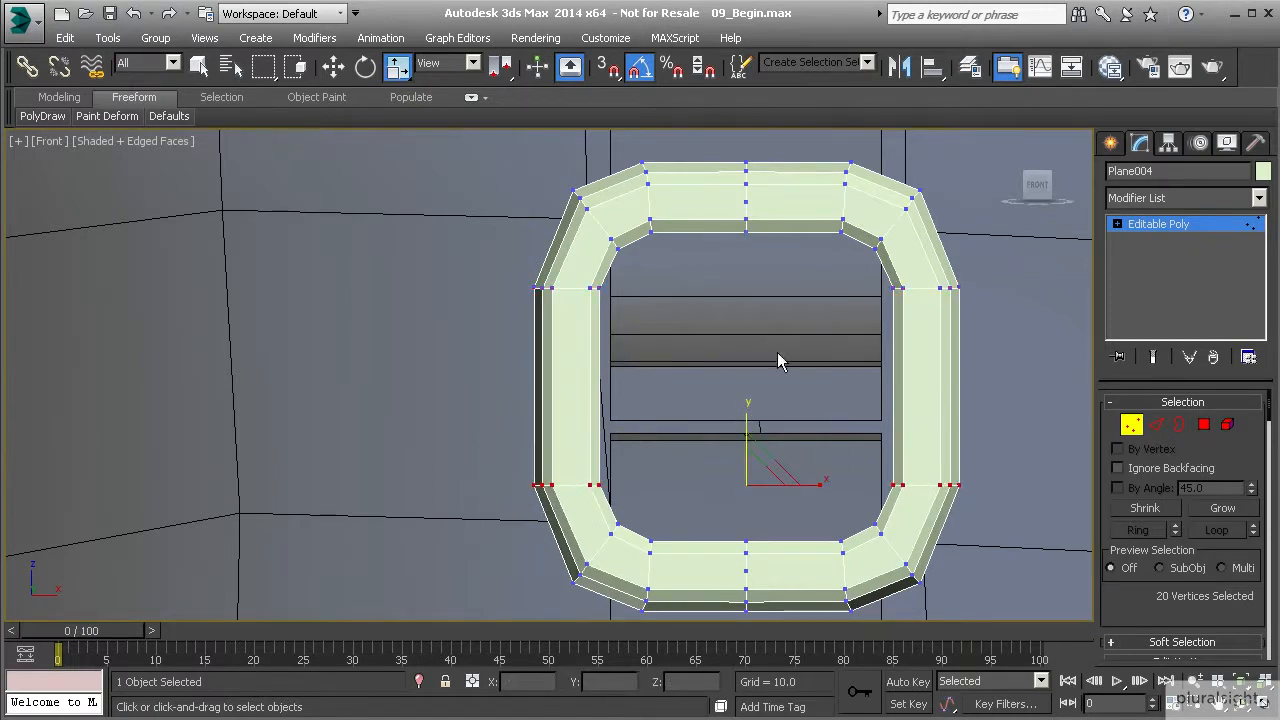
Select the 14-edge loop around the middle of the buckle's inner opening and scale it slightly inward in the XZ plane
scroll(777, 352, "up", 3)
key("p")
scroll(732, 371, "down", 5)
mouse_move(714, 384)
middle_mouse_down("alt")
mouse_move(742, 394)
mouse_move(675, 387)
middle_mouse_up("alt")
key("F3")
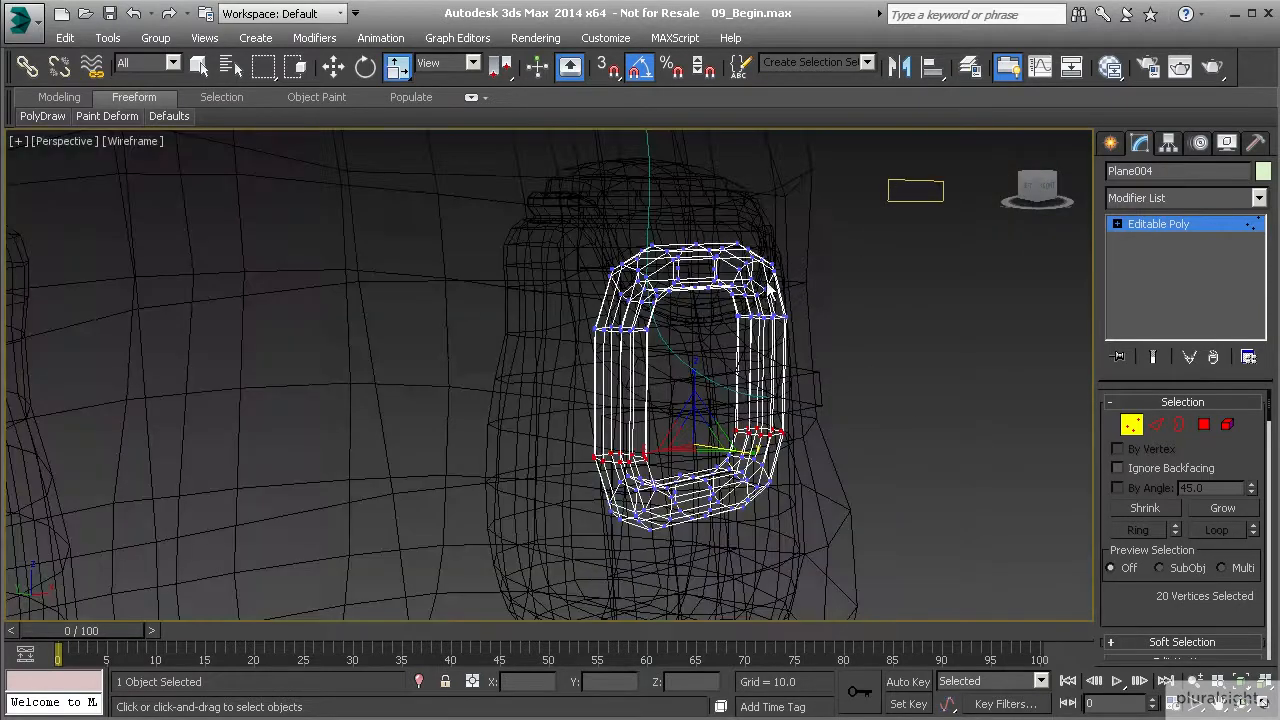
key("F3")
middle_click_drag(800, 300, 600, 345, "alt")
scroll(594, 349, "up", 4)
key("2")
middle_click_drag(594, 331, 470, 304, "alt")
middle_click_drag(500, 428, 534, 444, "alt")
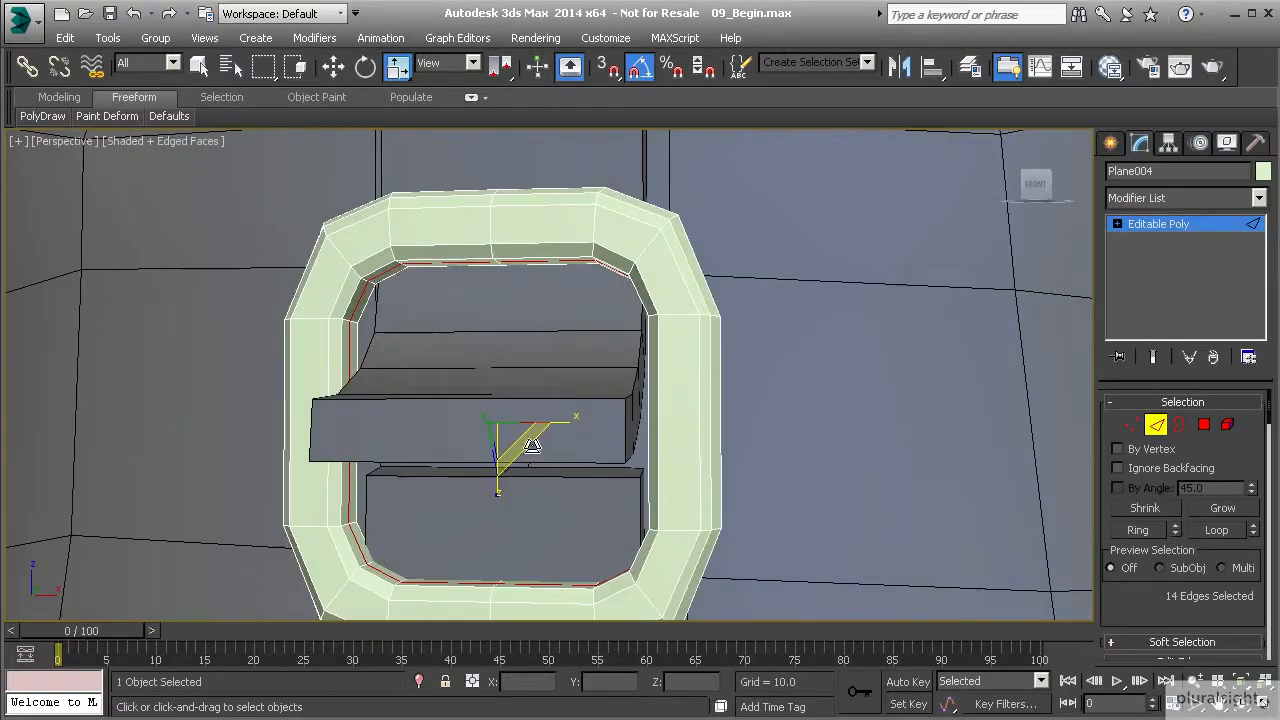
left_click_drag(527, 444, 524, 444)
mouse_move(531, 380)
middle_mouse_down("alt")
mouse_move(666, 391)
mouse_move(534, 362)
middle_mouse_up("alt")
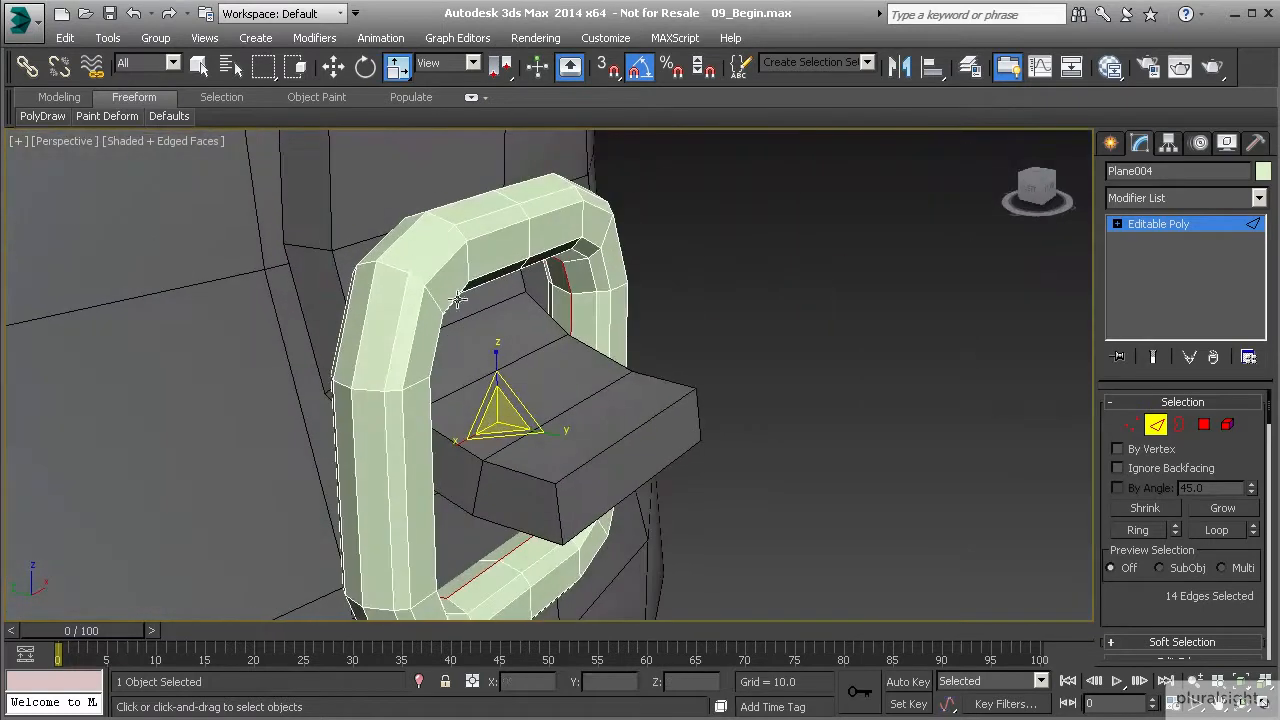
Ring-select the 20 vertical edges on both straight sides of the loop and connect them with two segments
middle_click_drag(476, 291, 523, 354, "alt")
scroll(437, 354, "down", 3)
middle_click_drag(455, 315, 485, 250, "alt")
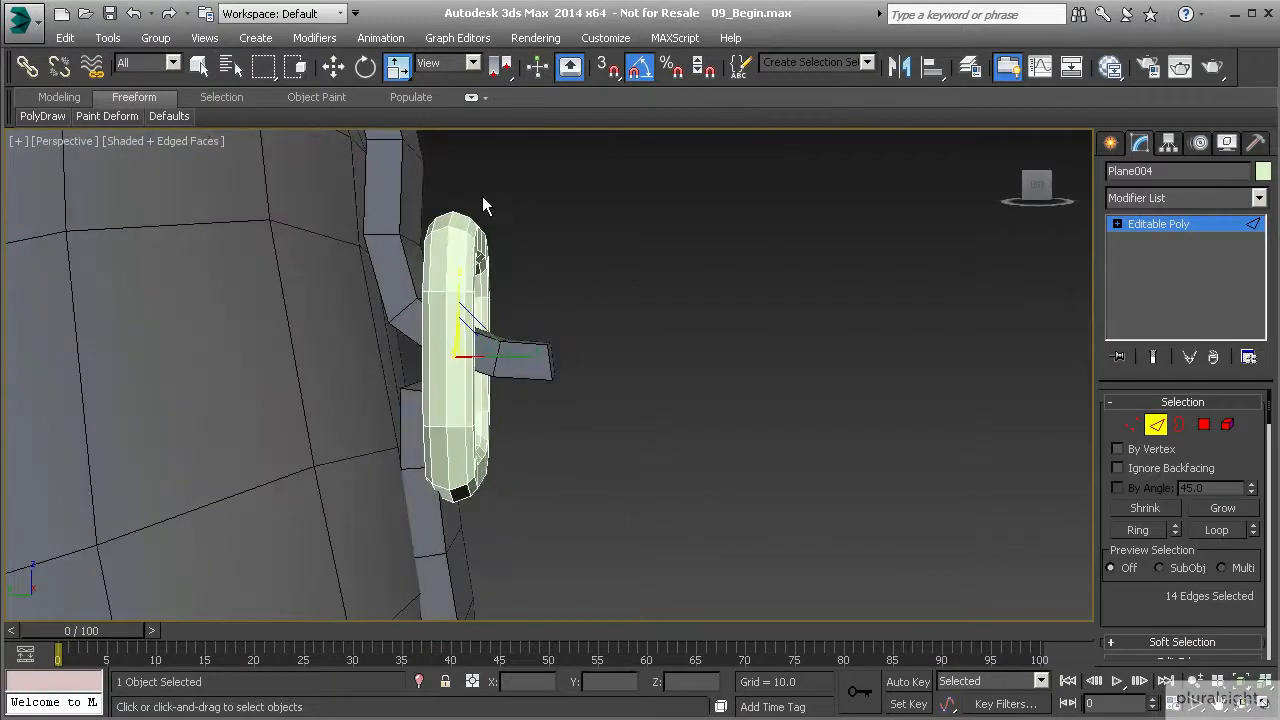
middle_click_drag(505, 469, 276, 365, "alt")
key("alt+r")
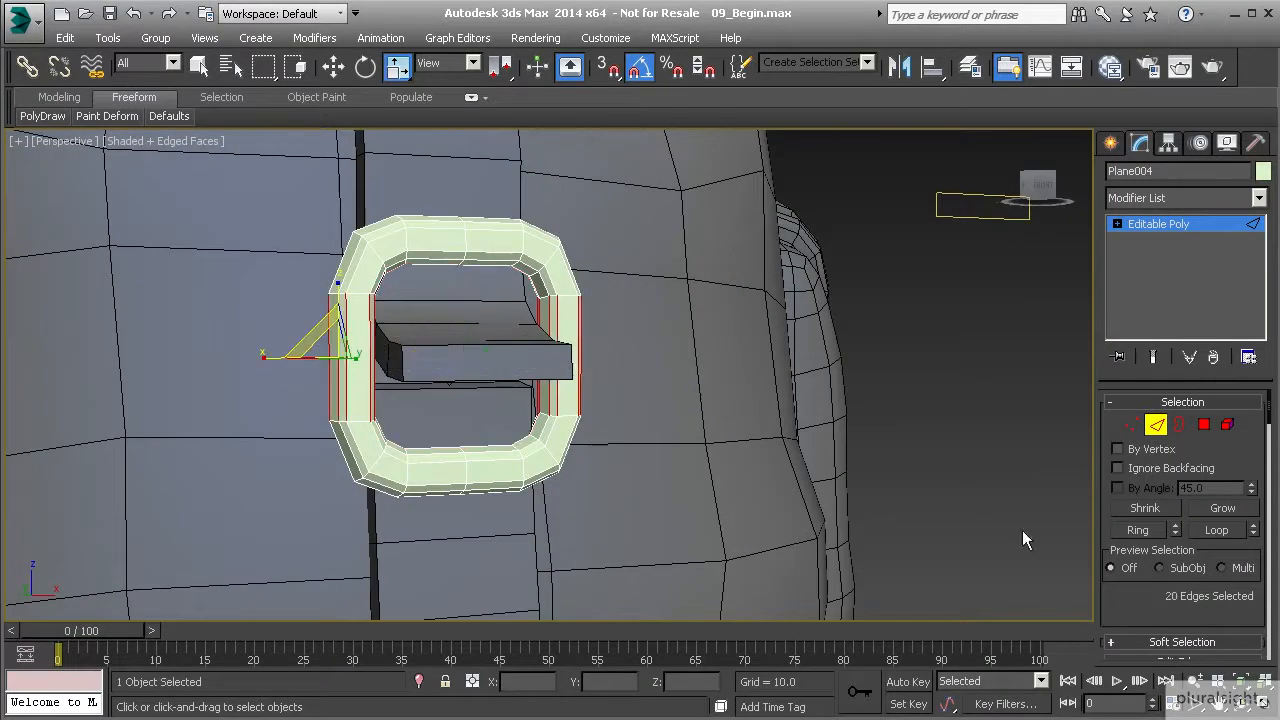
scroll(1206, 573, "down", 5)
left_click(1249, 550)
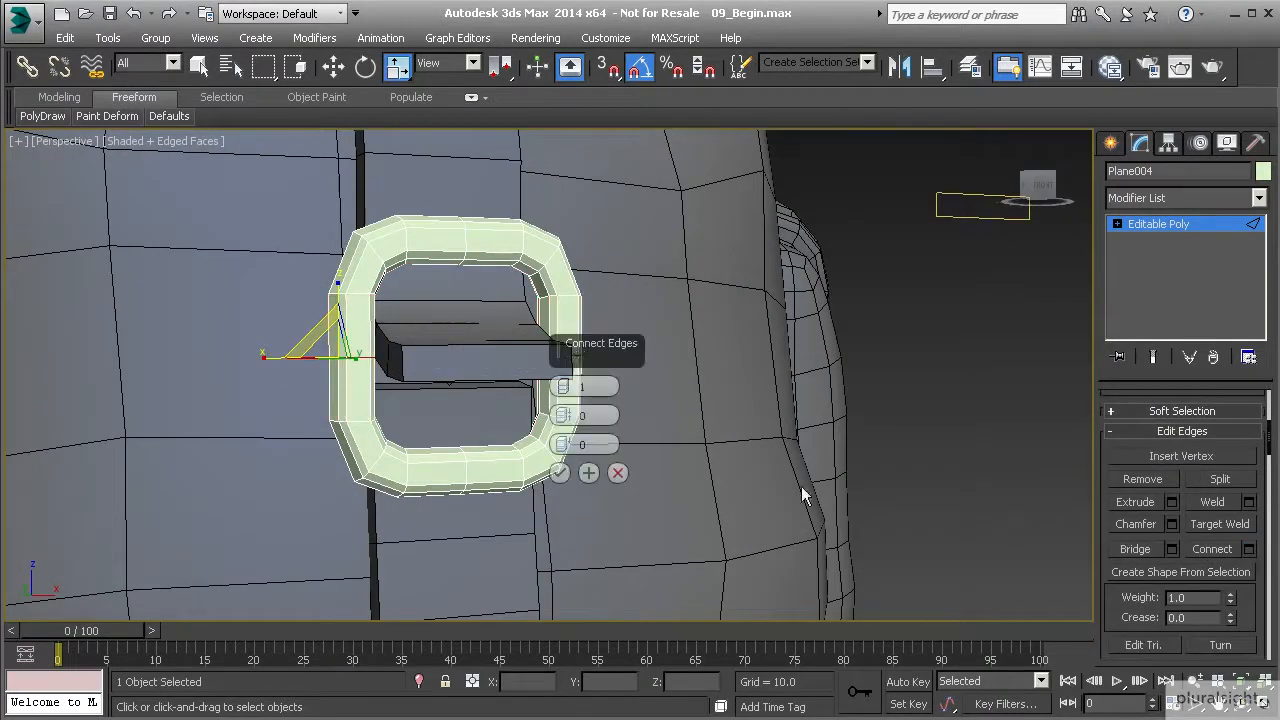
left_click(559, 473)
Select the middle band of polygons on both straight sides and enable soft selection with a falloff of 38
middle_click_drag(400, 364, 366, 362, "alt")
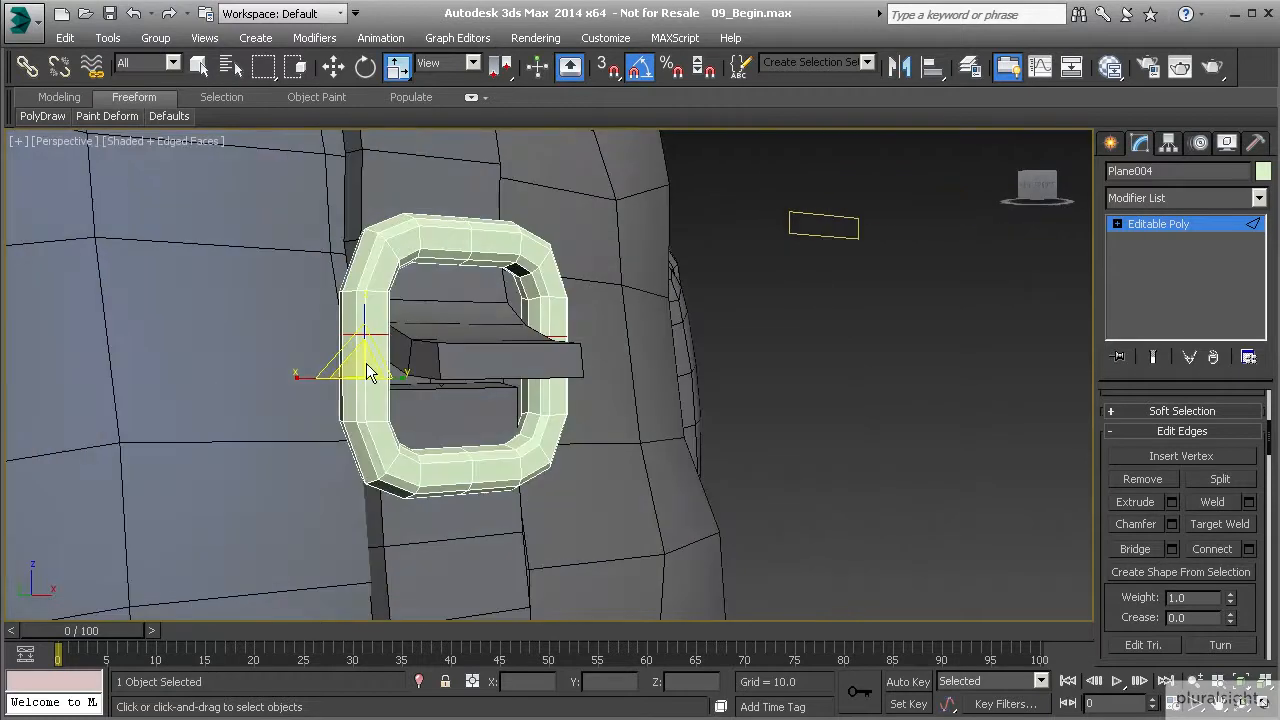
key("4")
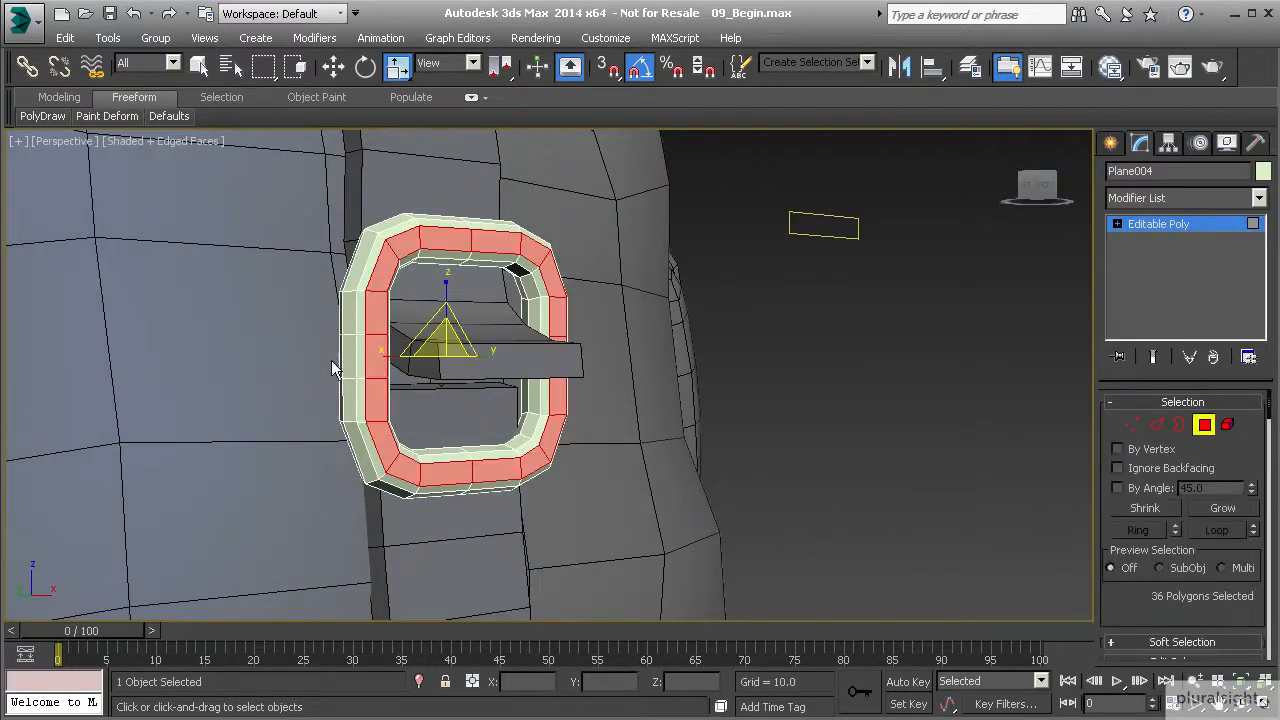
left_click_drag(298, 347, 604, 368)
middle_click_drag(614, 370, 690, 410, "alt")
scroll(1143, 623, "down", 5)
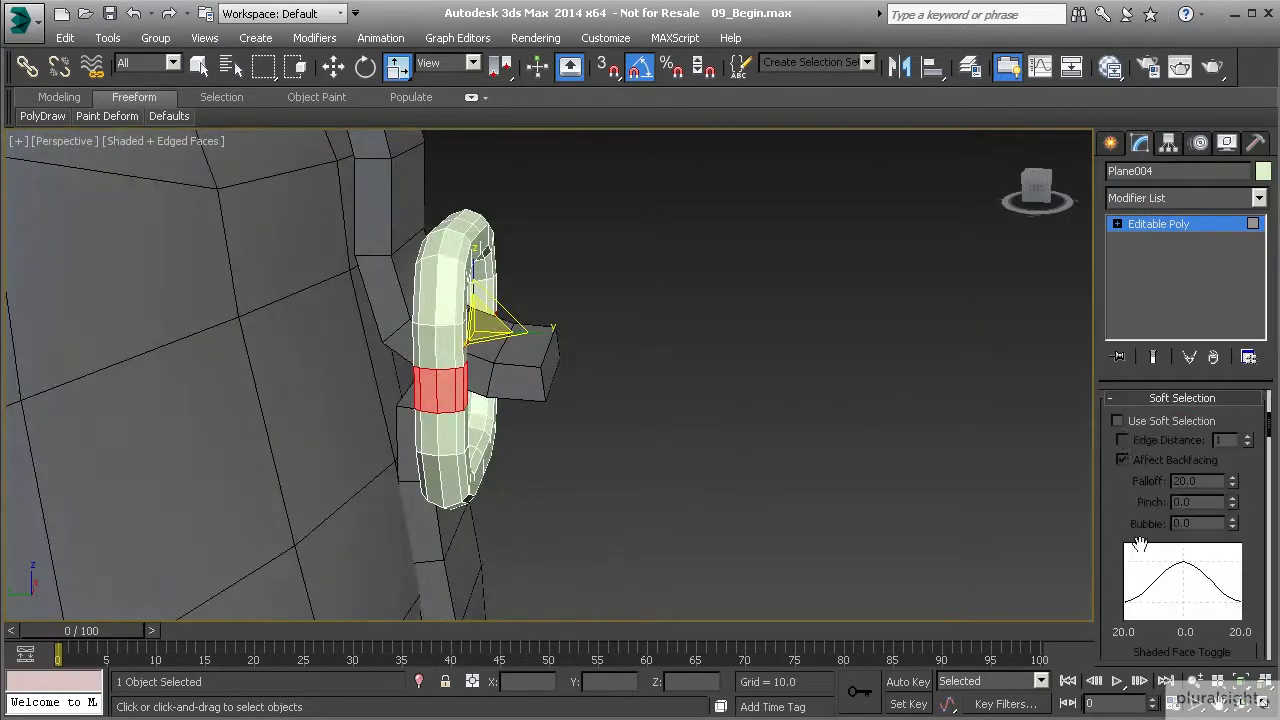
left_click(1118, 422)
left_click_drag(1233, 483, 1221, 401)
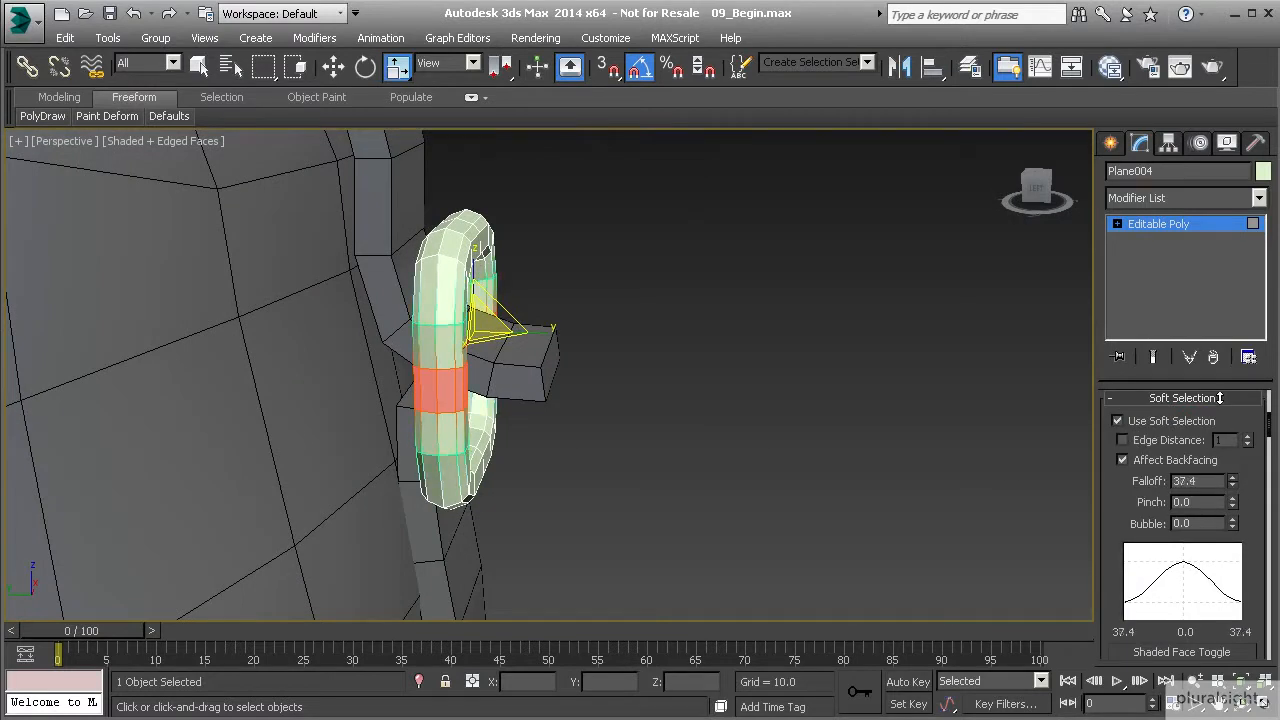
Try to pull the softly selected middle side sections slightly forward along Y
middle_click_drag(569, 349, 476, 347, "alt")
key("w")
left_click_drag(466, 331, 474, 332)
middle_click_drag(494, 314, 251, 334, "alt")
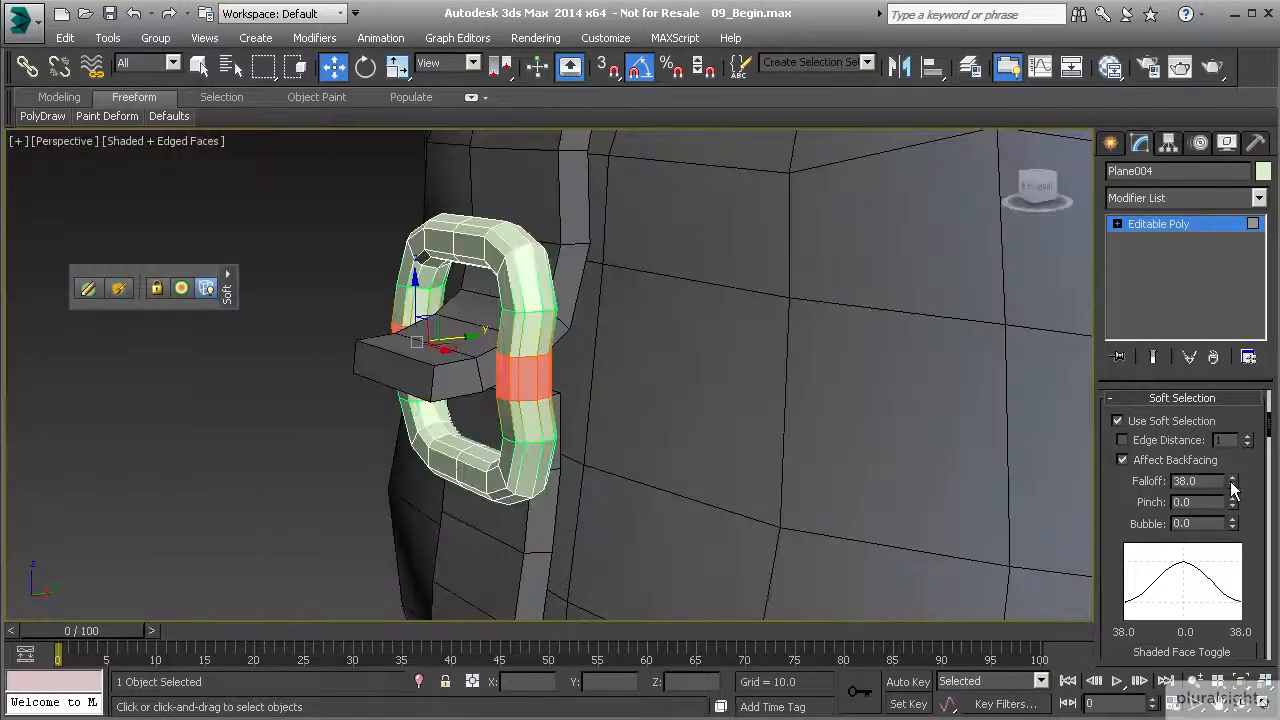
Try a further forward move along Y with a soft-selection falloff of 62.32, and undo the side section changes
left_click_drag(1231, 487, 1227, 423)
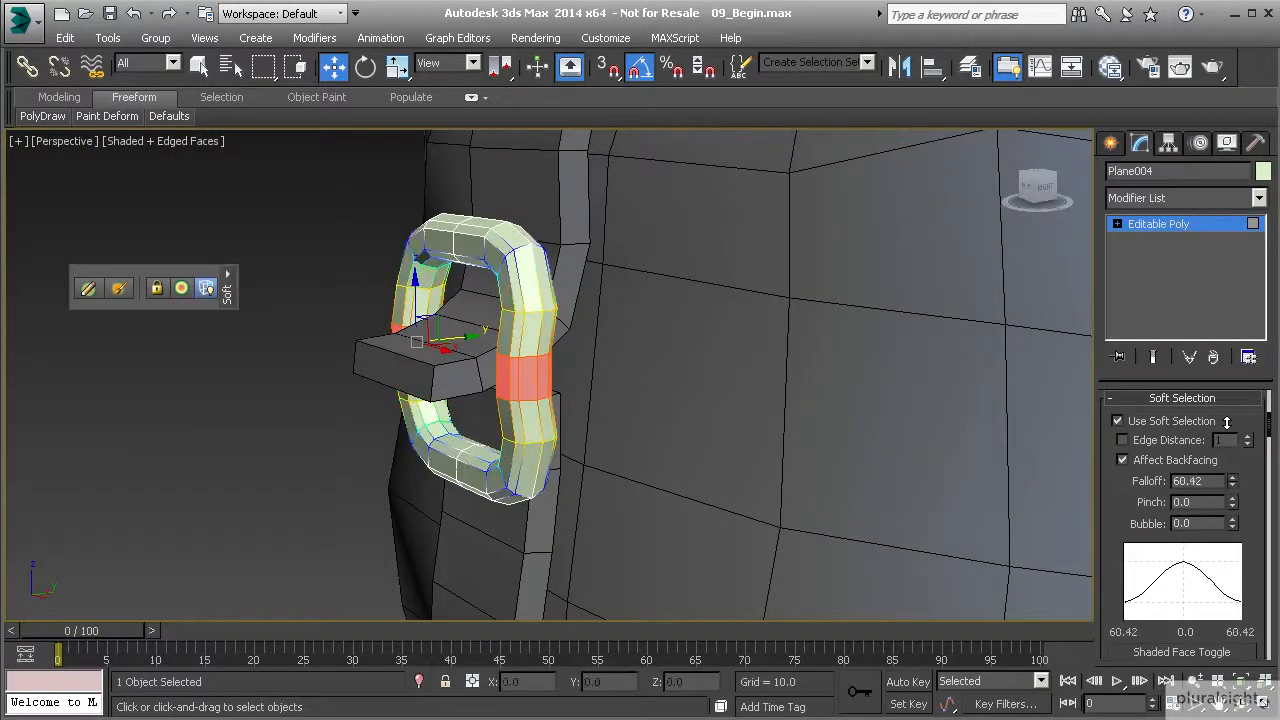
middle_click_drag(611, 460, 496, 407, "alt")
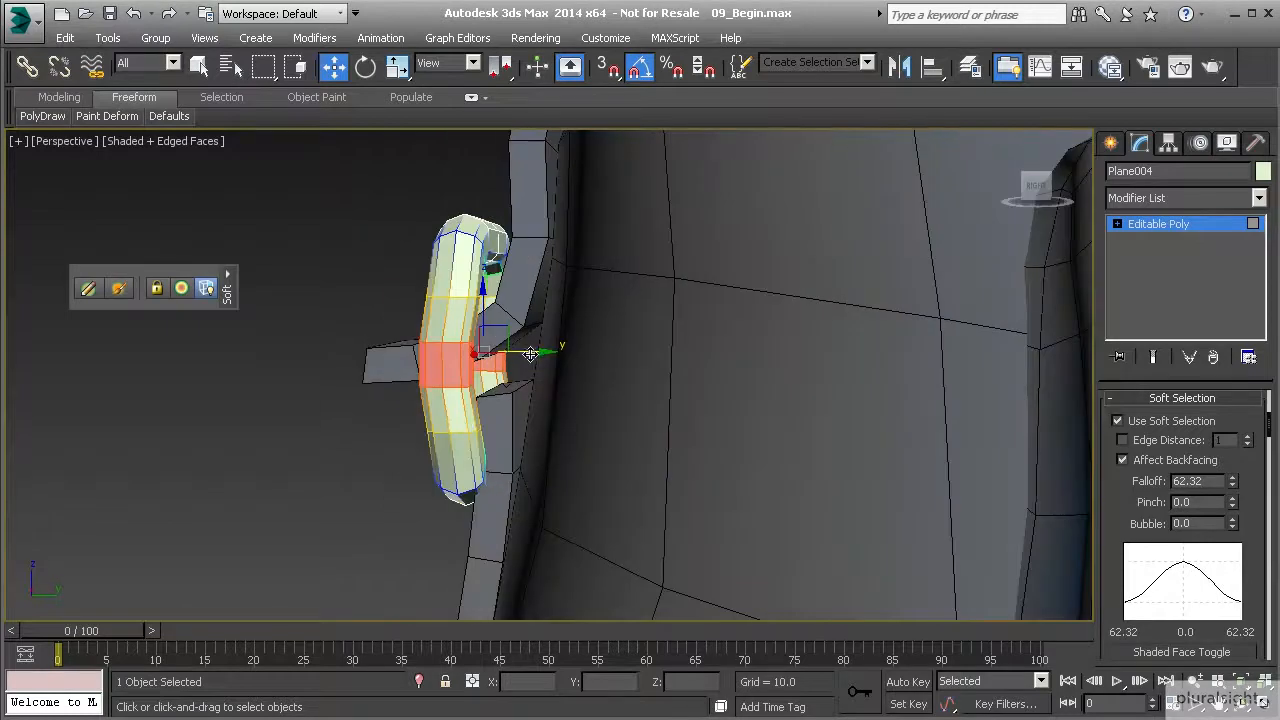
left_click_drag(529, 353, 520, 353)
key("ctrl+z")
key("ctrl+z")
key("ctrl+z")
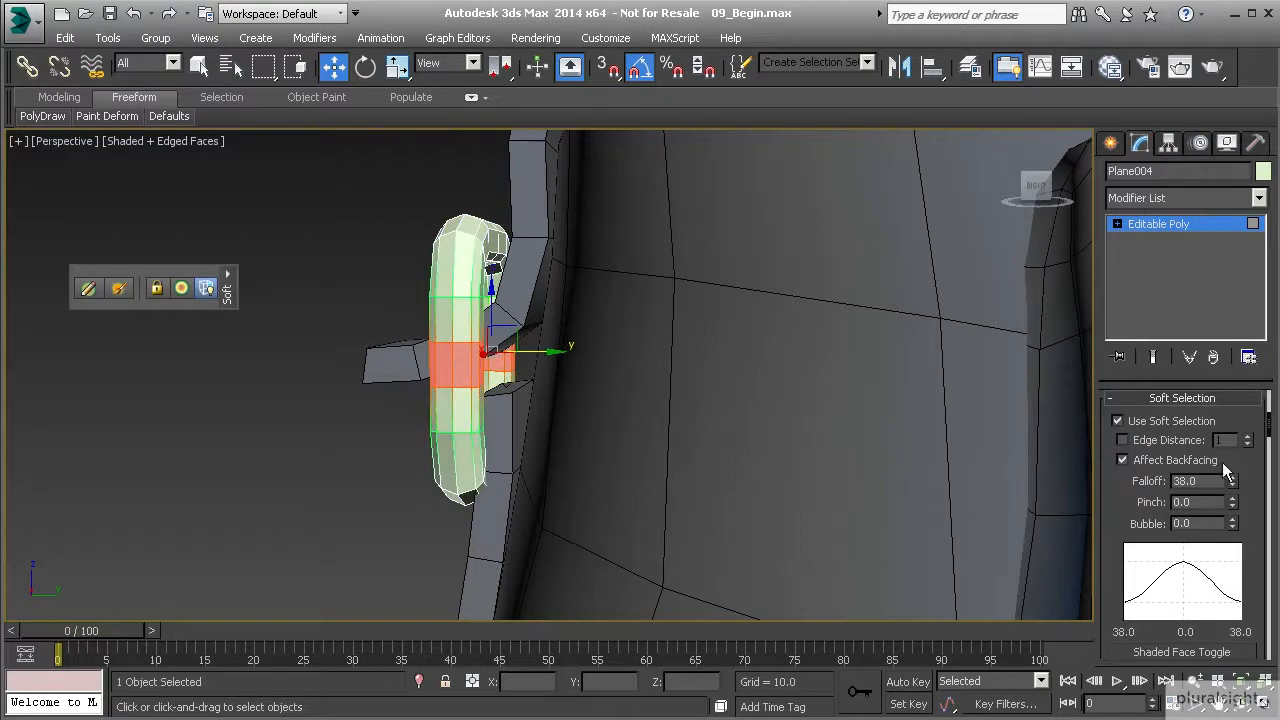
Set the soft-selection falloff to 63.46, pull the middle side sections forward along Y to bow the loop, and deselect it
left_click_drag(1232, 488, 1229, 423)
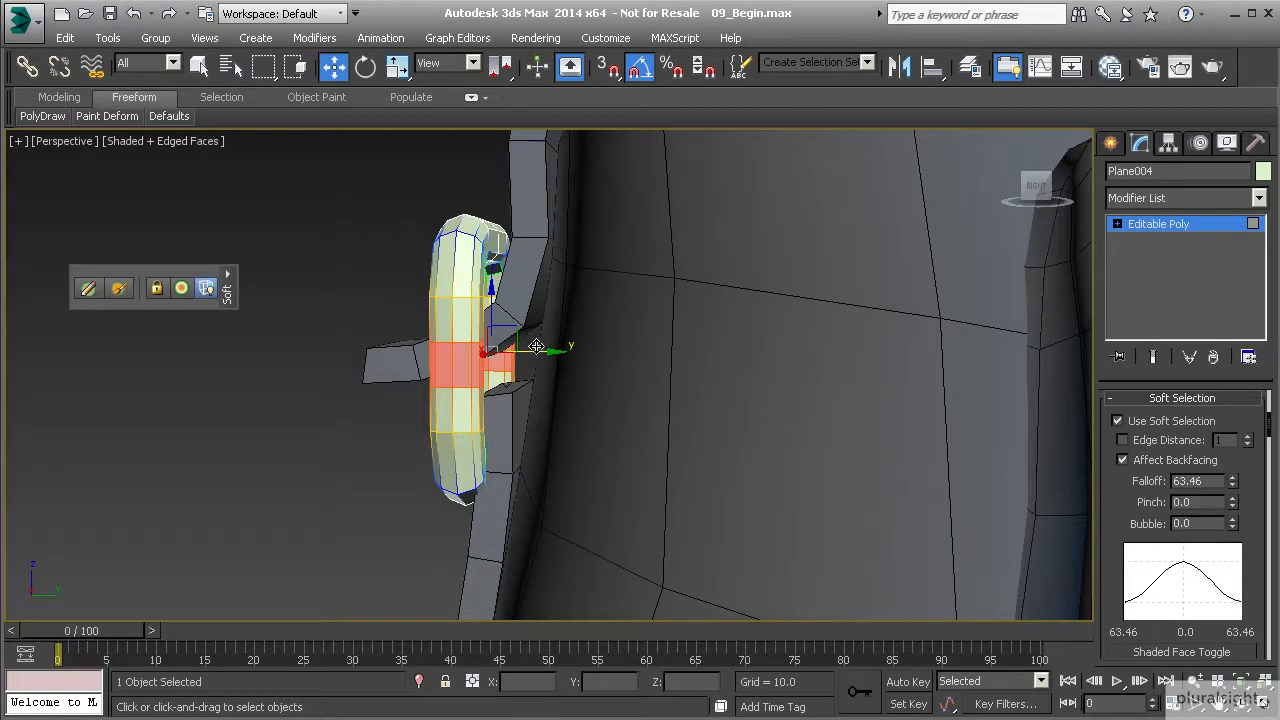
left_click_drag(538, 353, 526, 352)
middle_click_drag(447, 330, 523, 331, "alt")
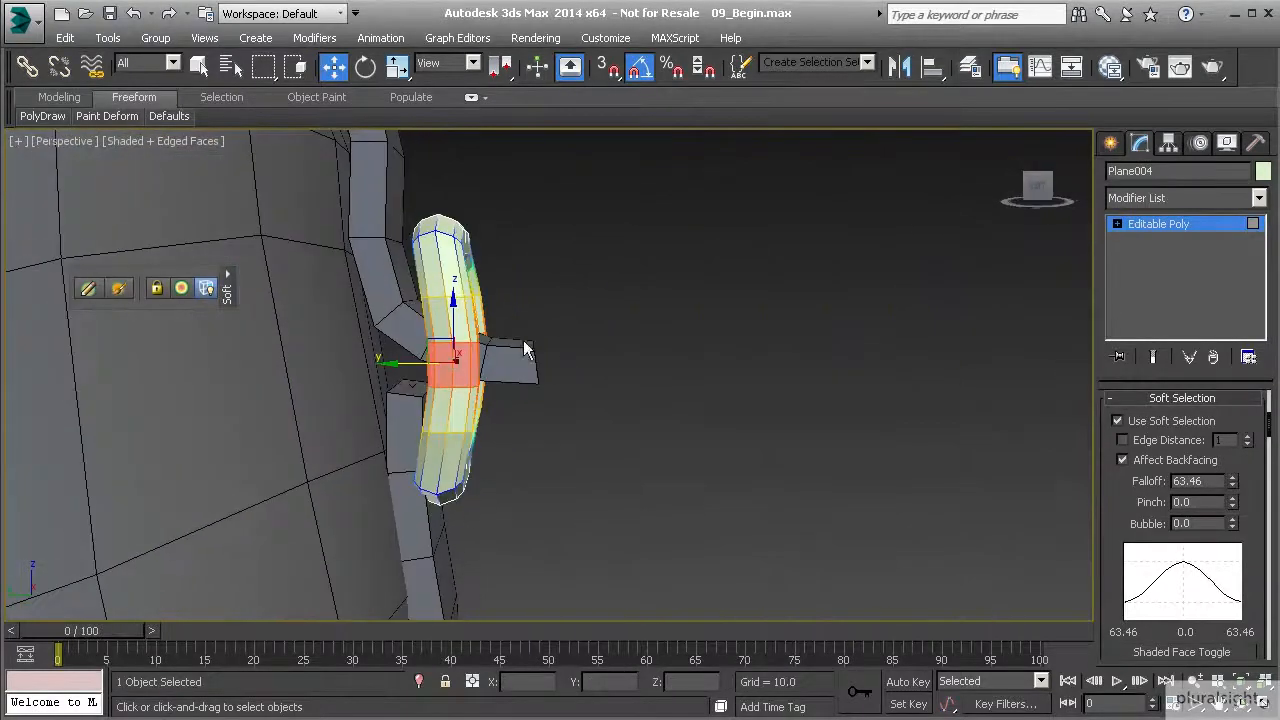
middle_click_drag(646, 378, 418, 420, "alt")
left_click(1163, 224)
left_click(351, 227)
scroll(380, 376, "down", 3)
scroll(418, 420, "up", 3)
mouse_move(500, 410)
middle_mouse_down("alt")
mouse_move(603, 380)
mouse_move(494, 434)
middle_mouse_up("alt")
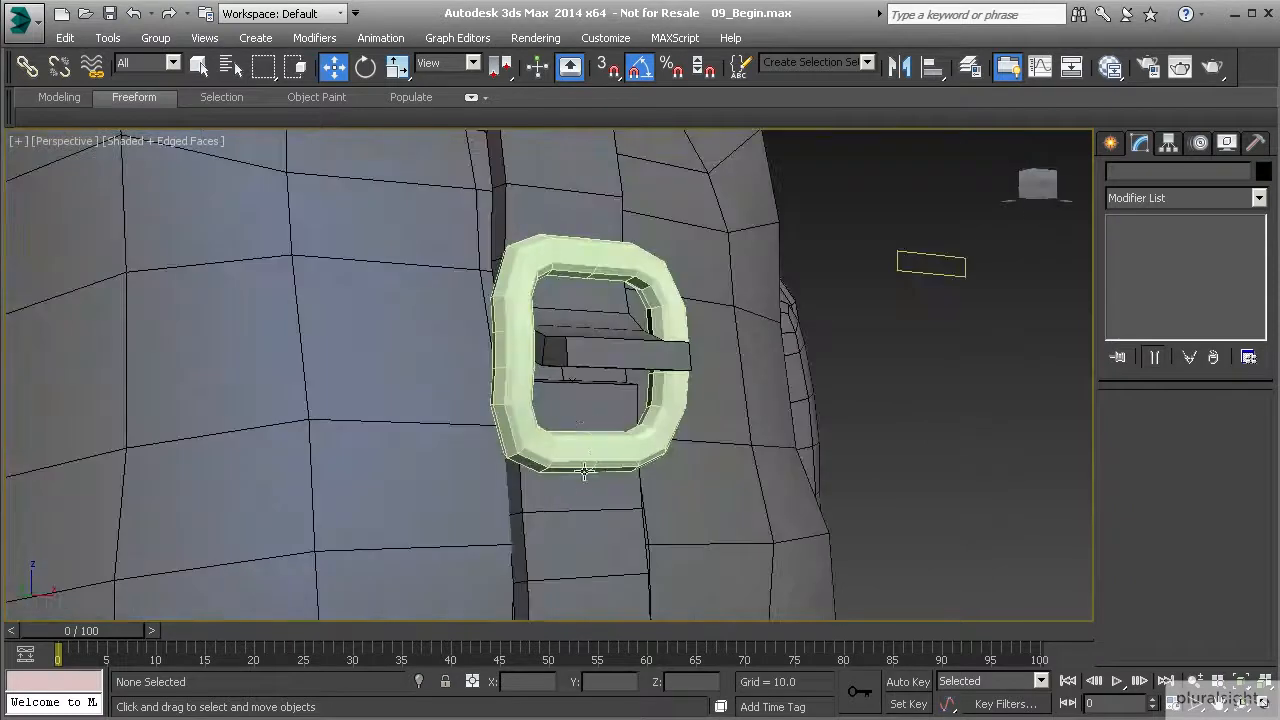
middle_click_drag(564, 399, 636, 342, "alt")
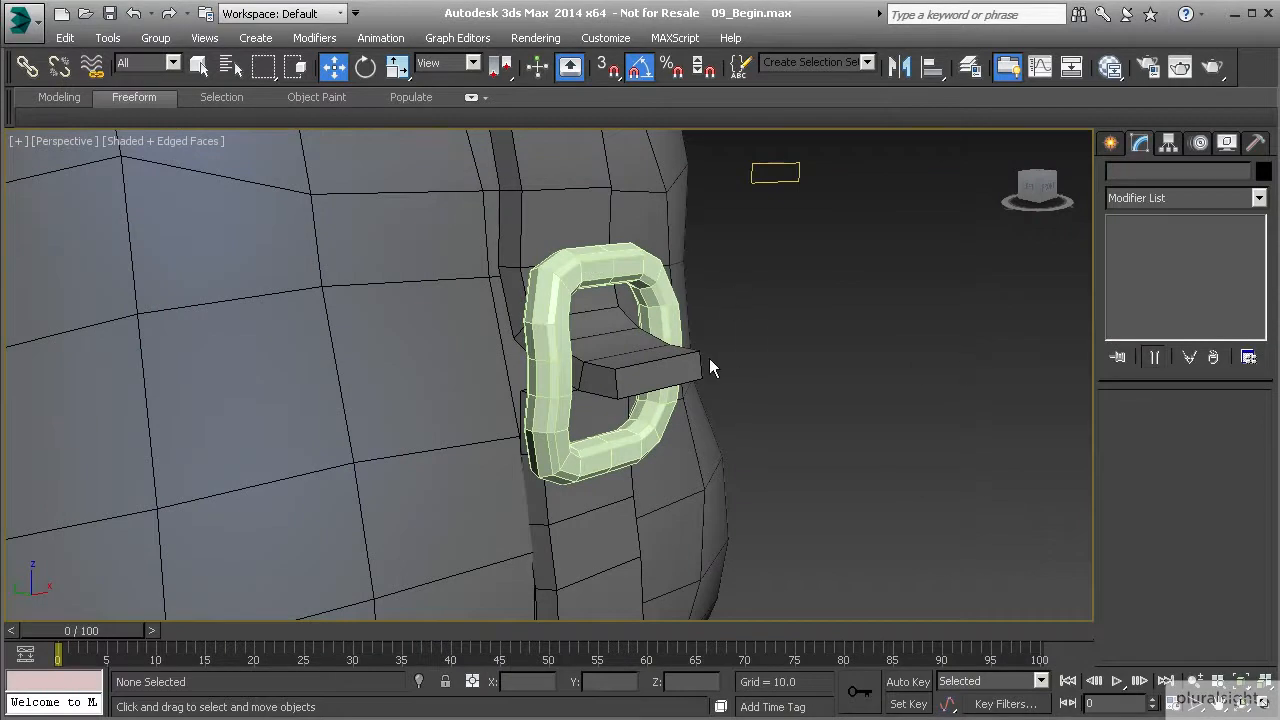
Create a thin vertical box about 50 units long and 8 wide beside the backpack in the Front view
key("f")
left_click(1110, 142)
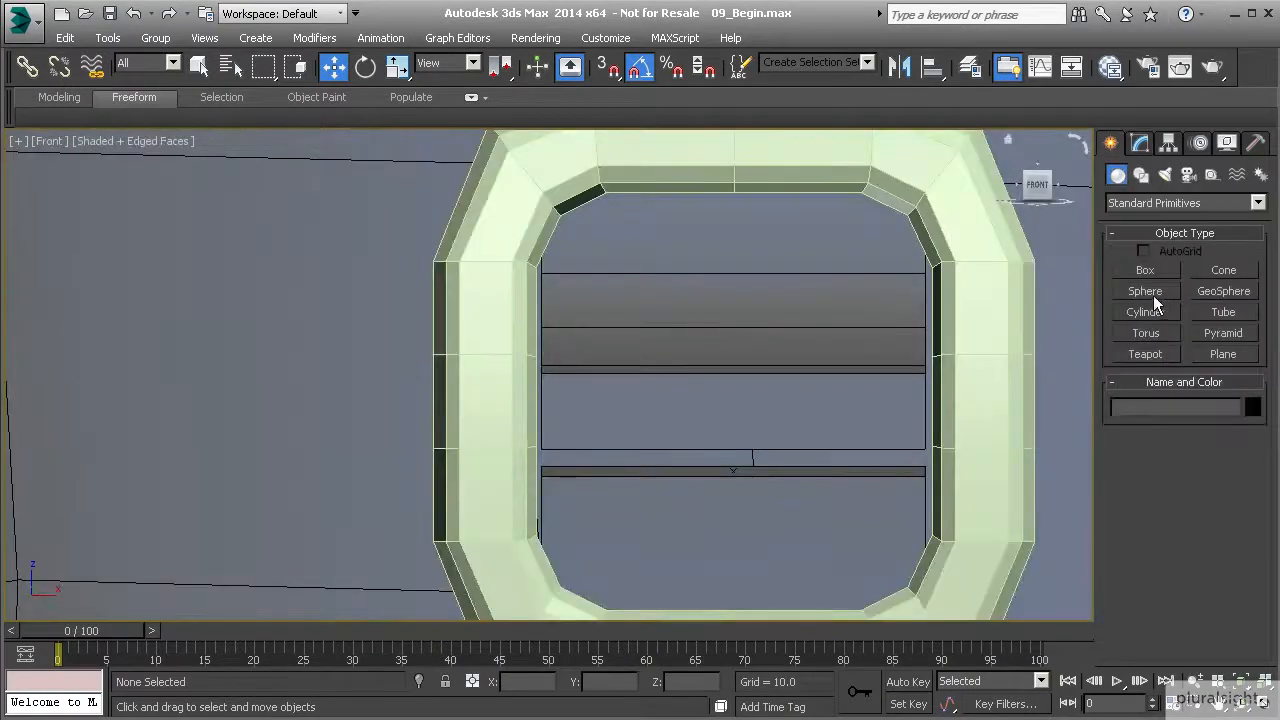
left_click(1145, 270)
scroll(609, 366, "down", 5)
middle_click_drag(714, 420, 531, 361)
left_click_drag(943, 321, 958, 418)
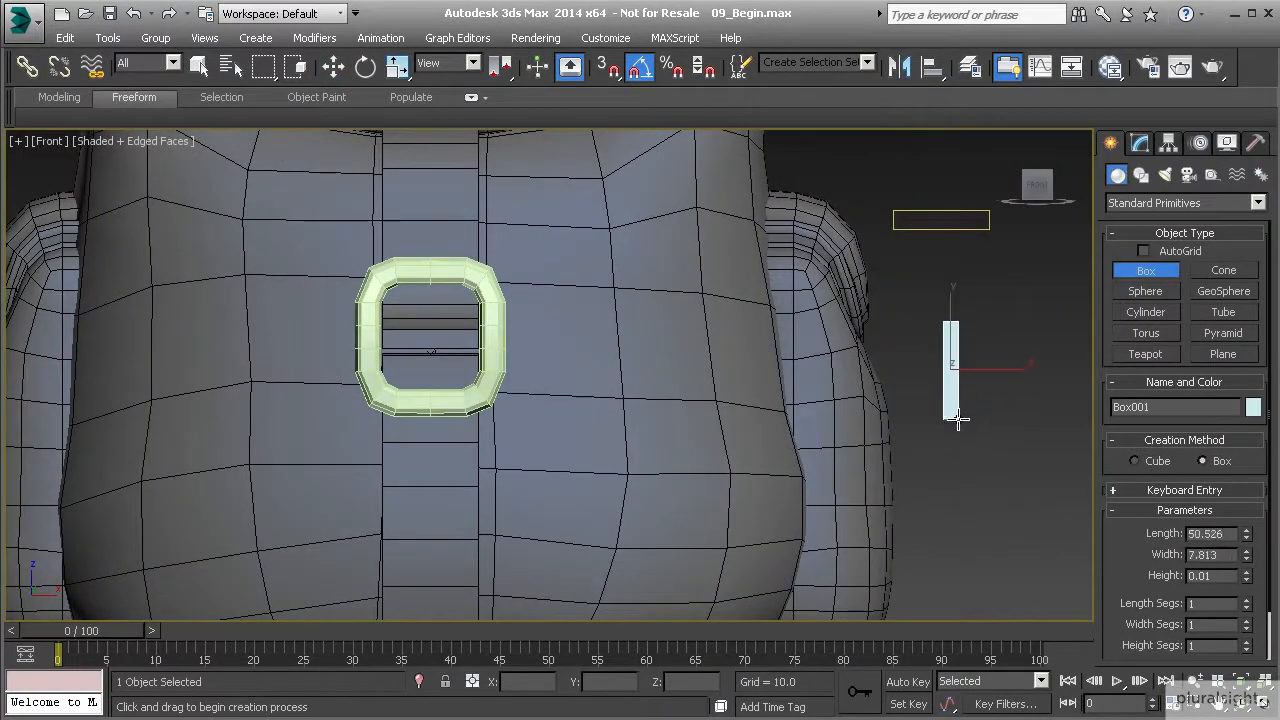
key("w")
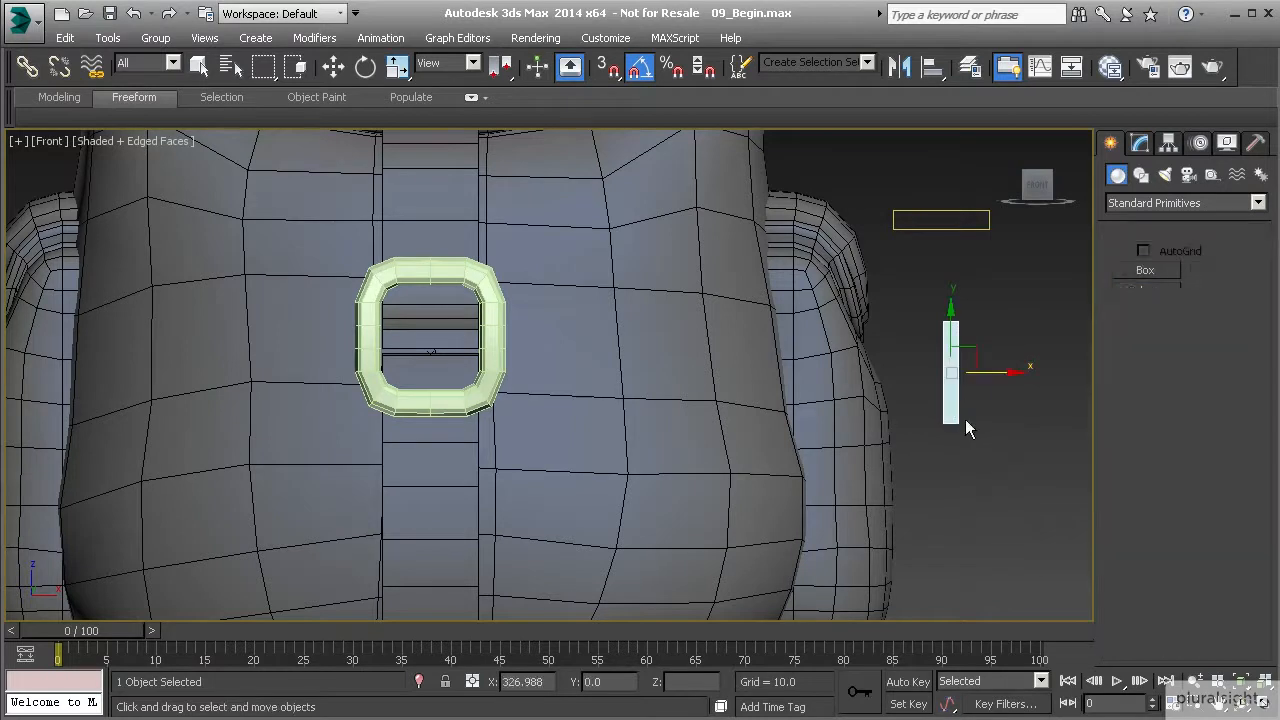
Move the new box forward and across into the middle of the buckle loop's opening, crossing the strap
key("p")
middle_click_drag(925, 367, 952, 470, "alt")
left_click_drag(1040, 358, 691, 591)
middle_click_drag(691, 591, 711, 366, "alt")
scroll(711, 366, "up", 3)
middle_click_drag(686, 440, 613, 325)
left_click_drag(613, 325, 549, 320)
middle_click_drag(549, 320, 623, 296, "alt")
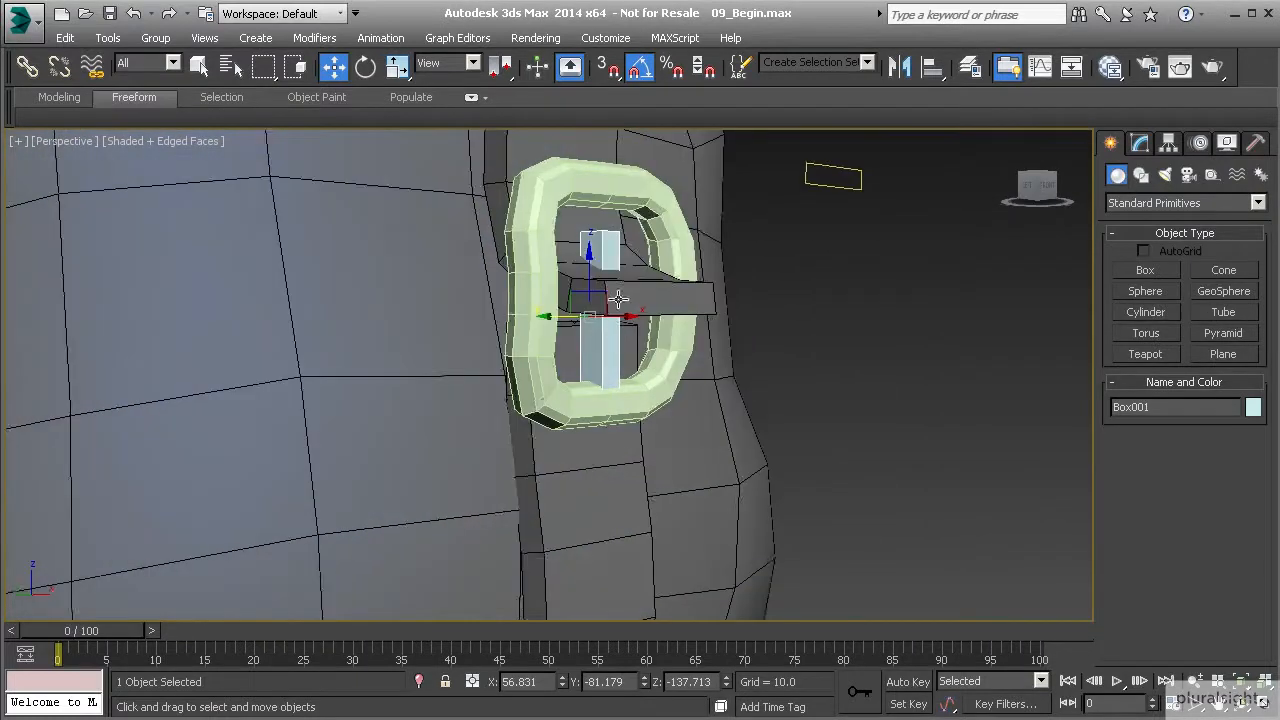
Select the loop together with the box and move both about 10 units up and back toward the strap
left_click(552, 398, "ctrl")
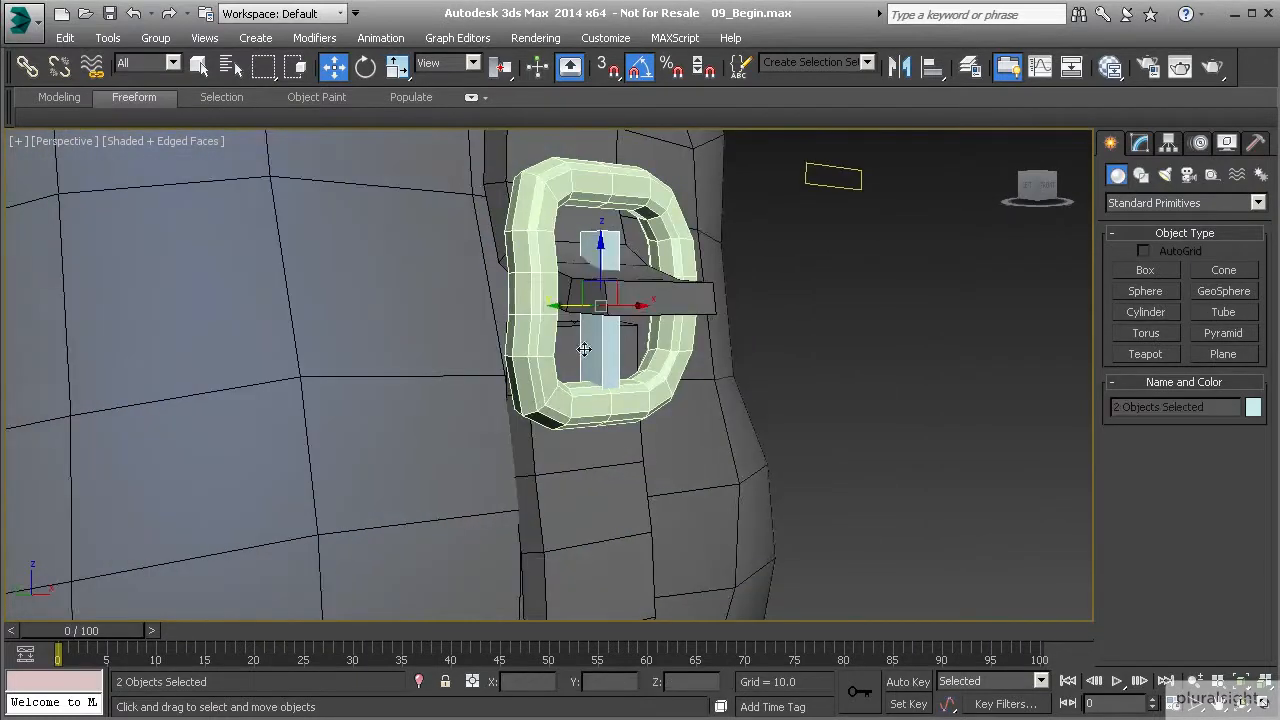
middle_click_drag(580, 338, 624, 347, "alt")
left_click_drag(587, 299, 545, 251)
Select only the box and move it about 5 units forward along Y within the loop's opening
middle_click_drag(674, 305, 538, 285, "alt")
middle_click_drag(558, 217, 608, 258, "alt")
left_click(568, 223)
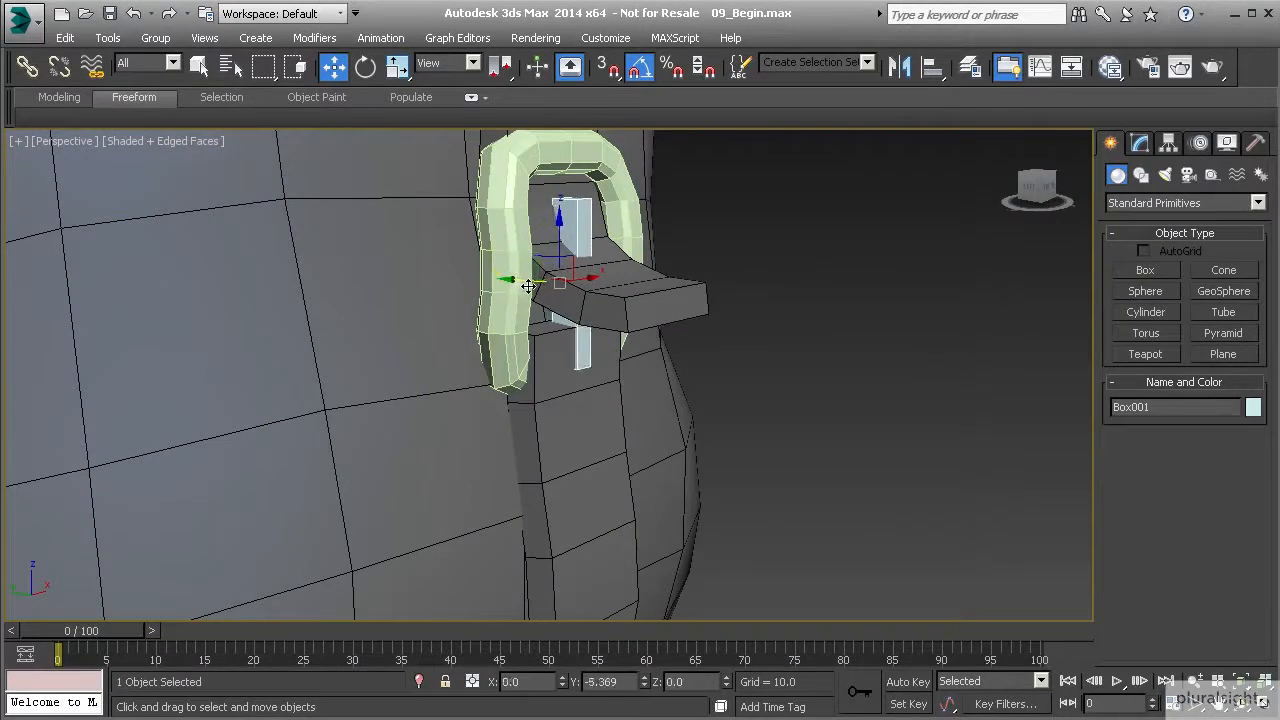
middle_click_drag(527, 285, 558, 190, "alt")
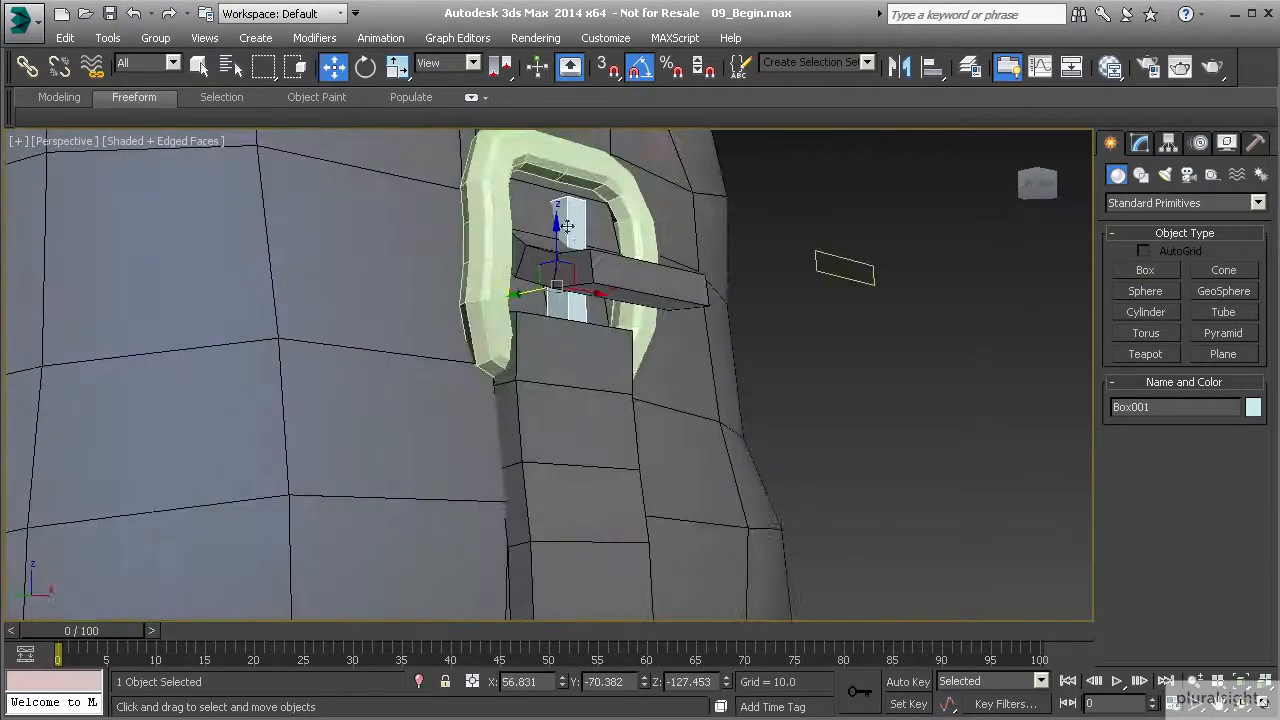
Convert the thin box to an Editable Poly and raise its top polygon until it overlaps the front of the loop's upper bar
right_click(570, 218)
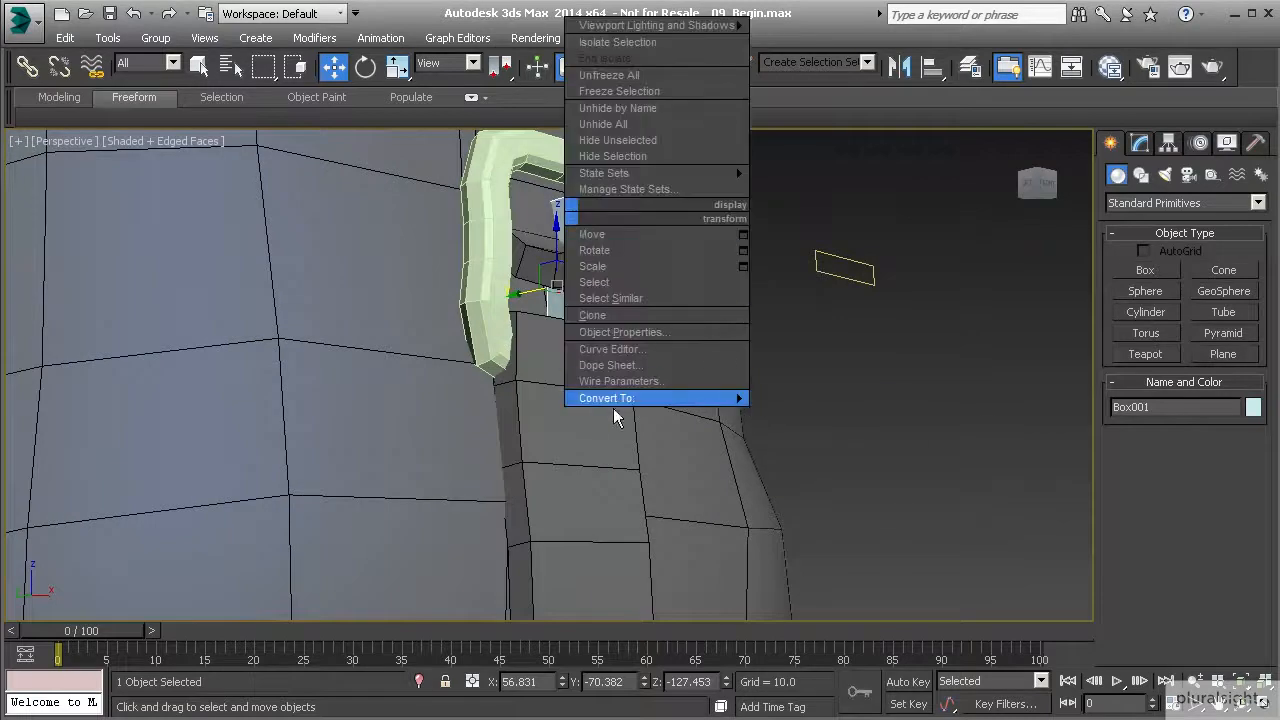
left_click(778, 414)
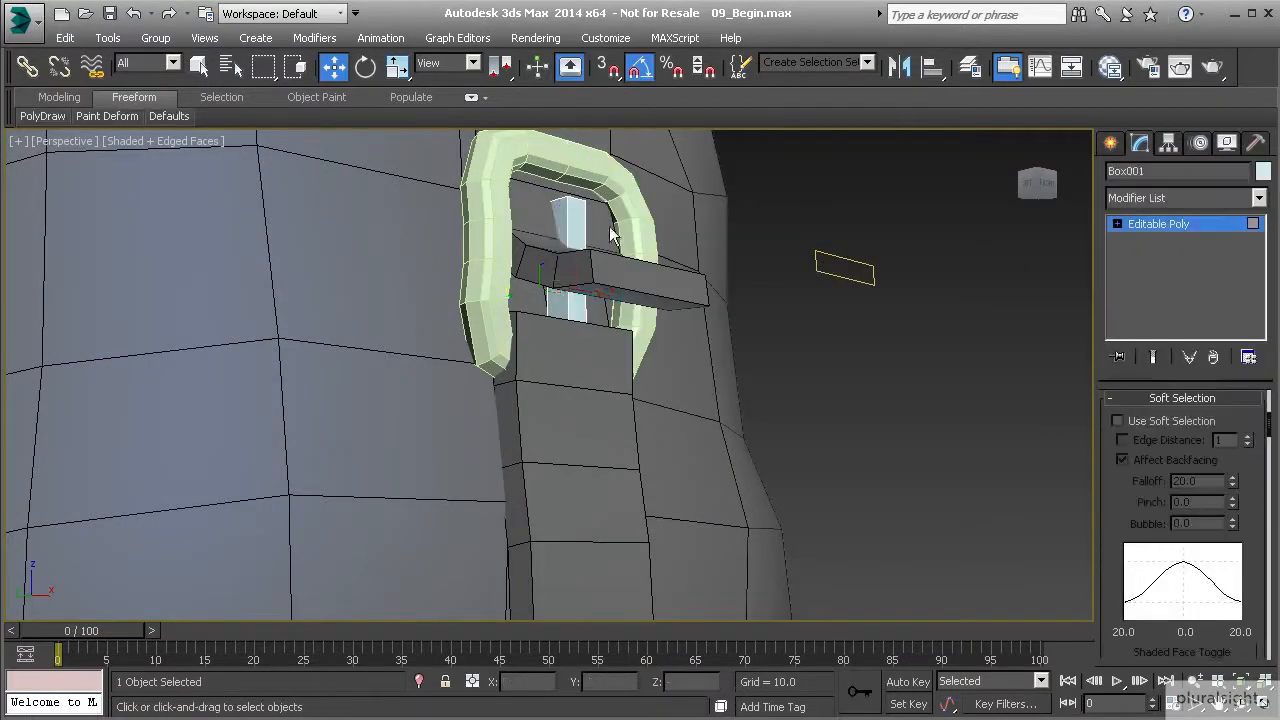
middle_click_drag(648, 270, 596, 333, "alt")
middle_click_drag(606, 277, 567, 188, "alt")
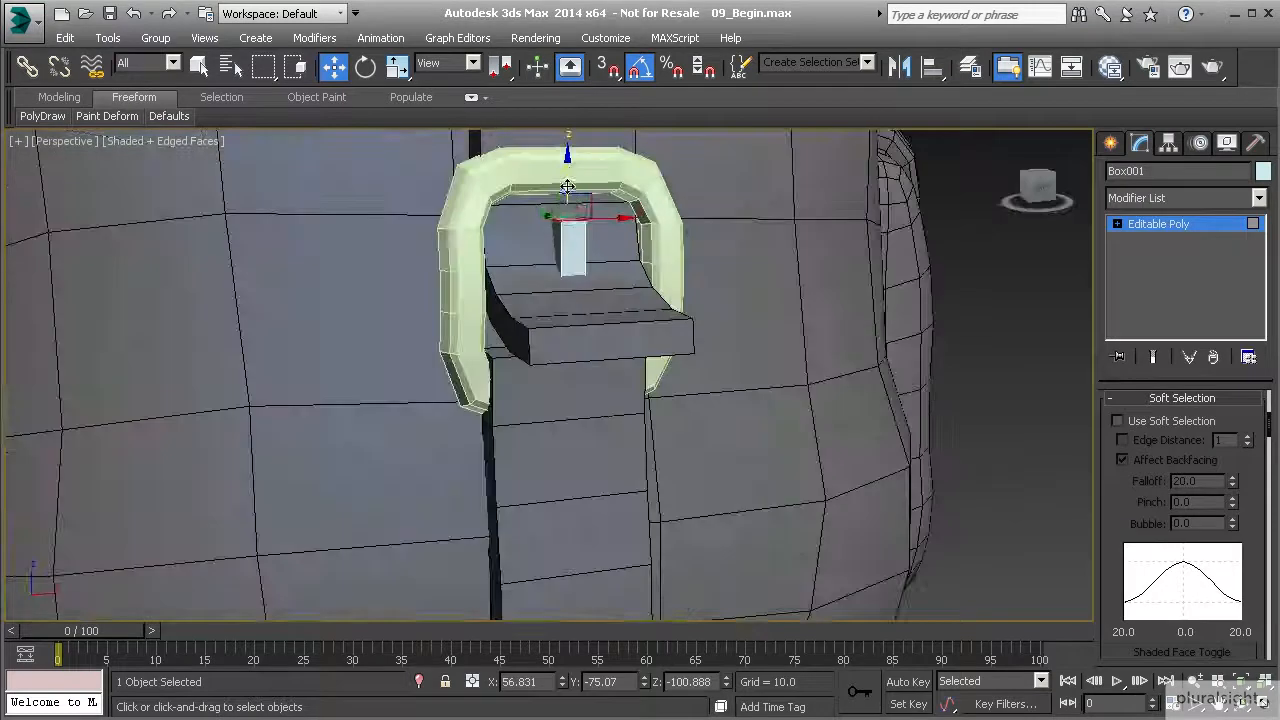
middle_click_drag(552, 123, 547, 215, "alt")
mouse_move(525, 262)
middle_mouse_down("alt")
mouse_move(523, 236)
mouse_move(697, 326)
mouse_move(530, 338)
mouse_move(523, 366)
mouse_move(543, 354)
middle_mouse_up("alt")
Select the box's back polygon and move it forward along Y about 5 units to thin the prong
key("F3")
left_click(521, 292)
key("F3")
scroll(523, 366, "up", 3)
left_click_drag(467, 379, 491, 390)
middle_click_drag(553, 378, 513, 344, "alt")
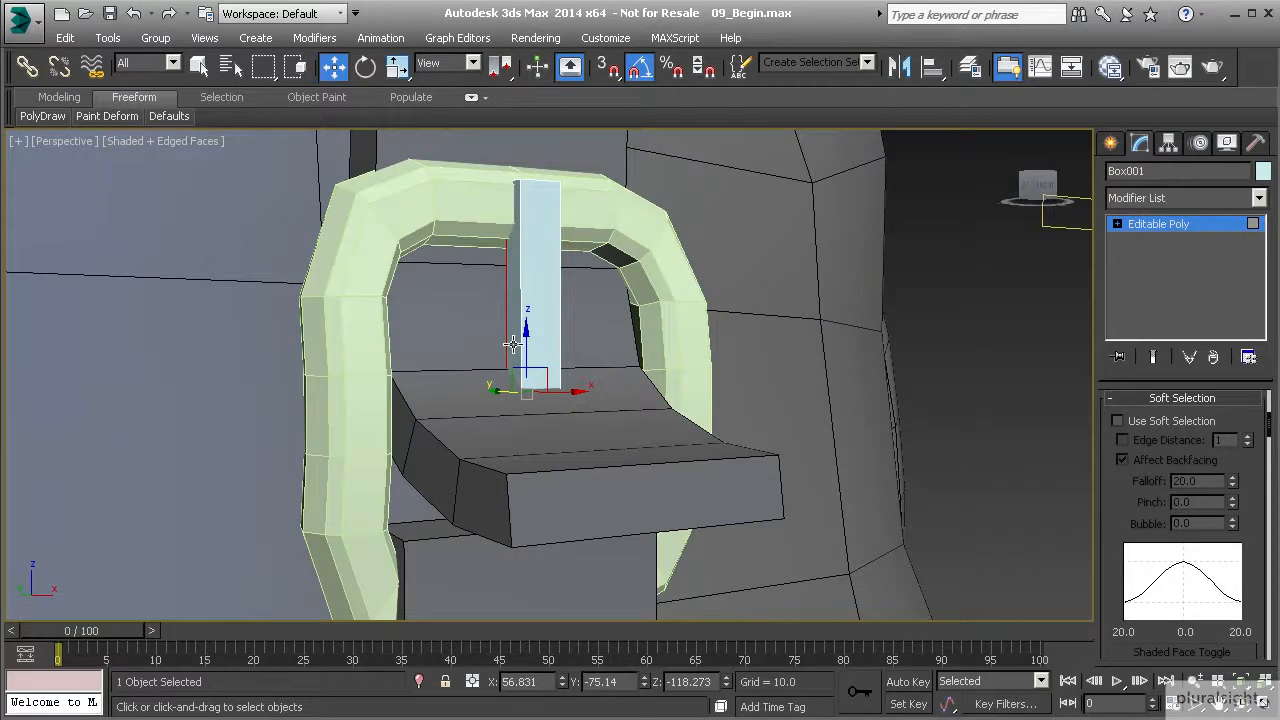
Connect the prong's vertical edges with 4 segments
key("2")
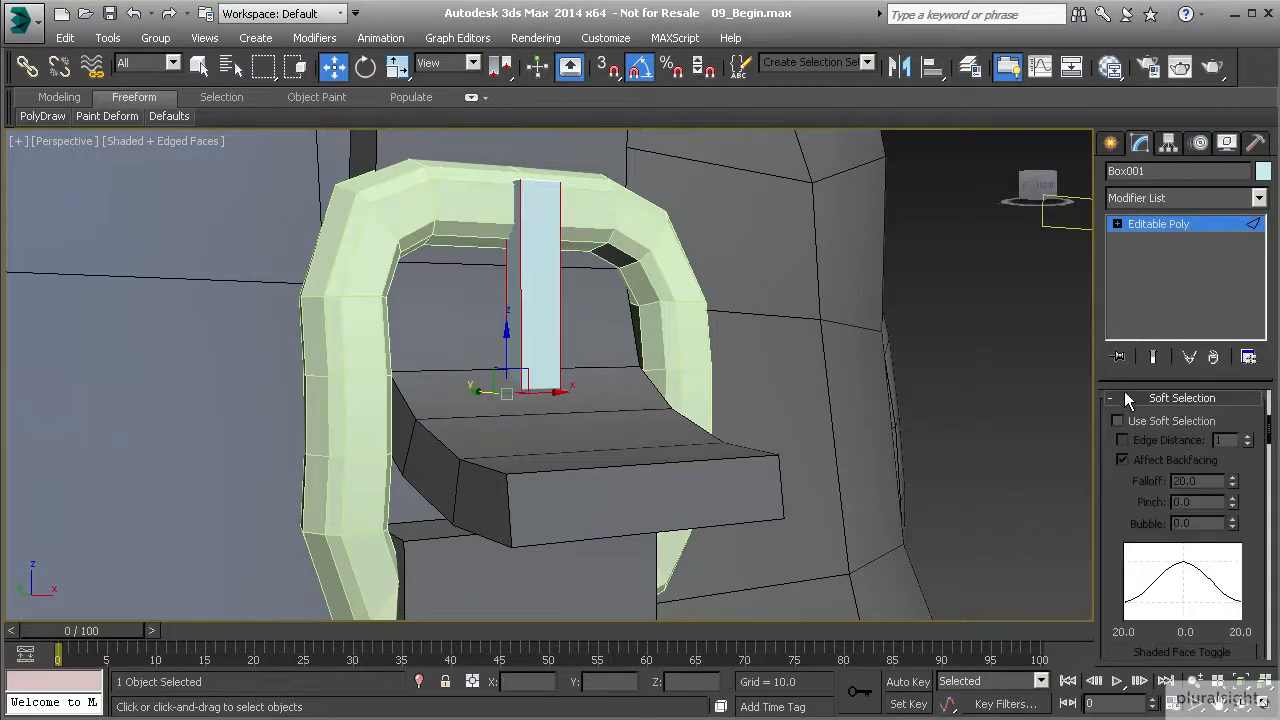
left_click(1127, 399)
left_click(1249, 537)
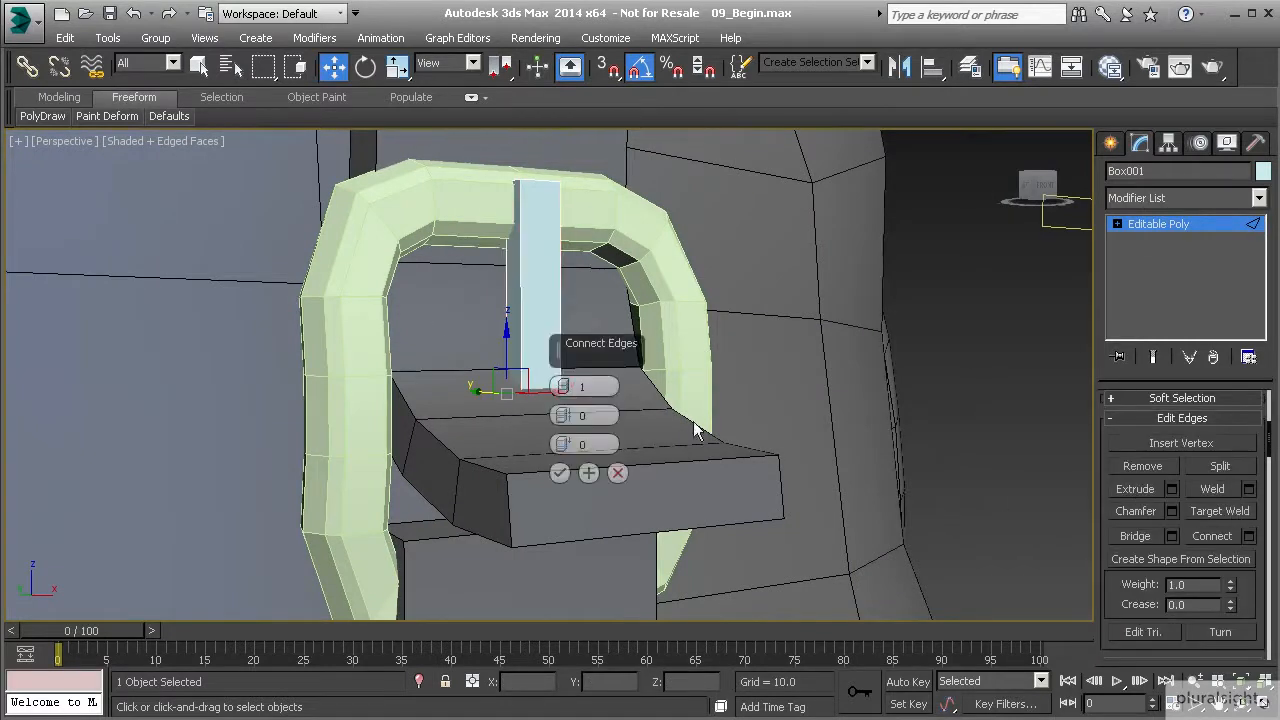
left_click(565, 382)
middle_click_drag(487, 406, 436, 366, "alt")
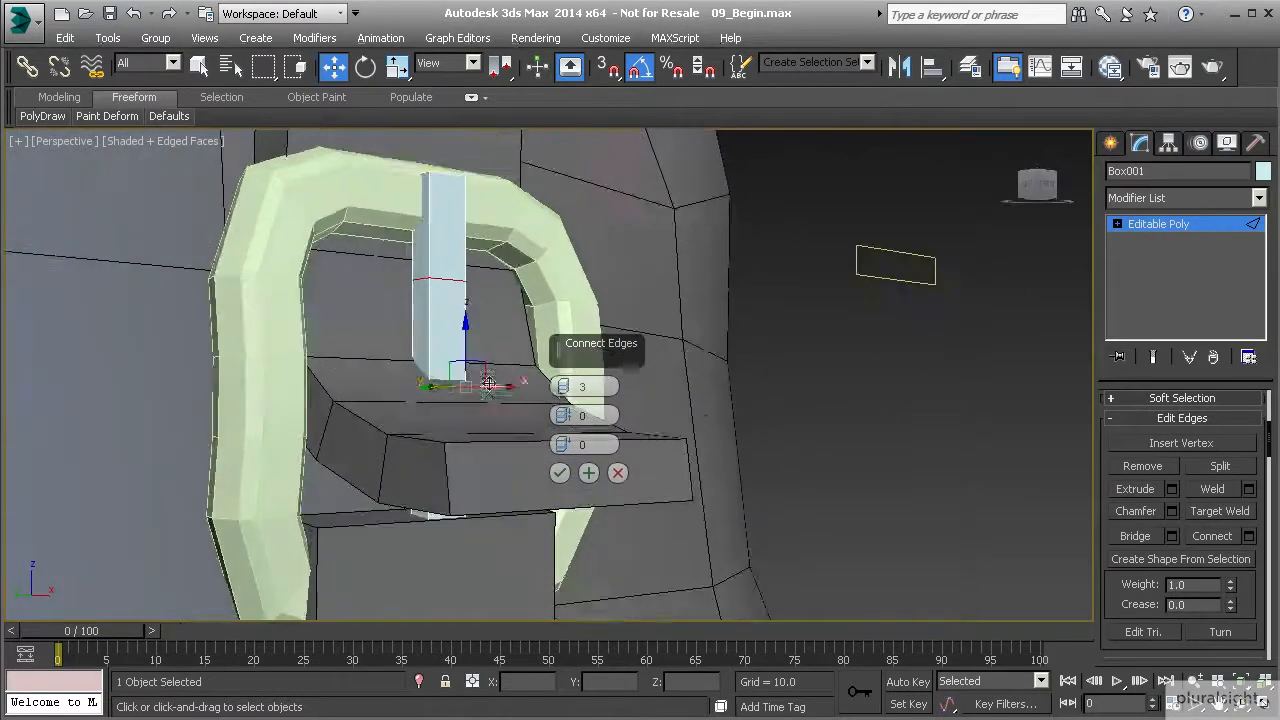
left_click(563, 386)
middle_click_drag(475, 416, 440, 400, "alt")
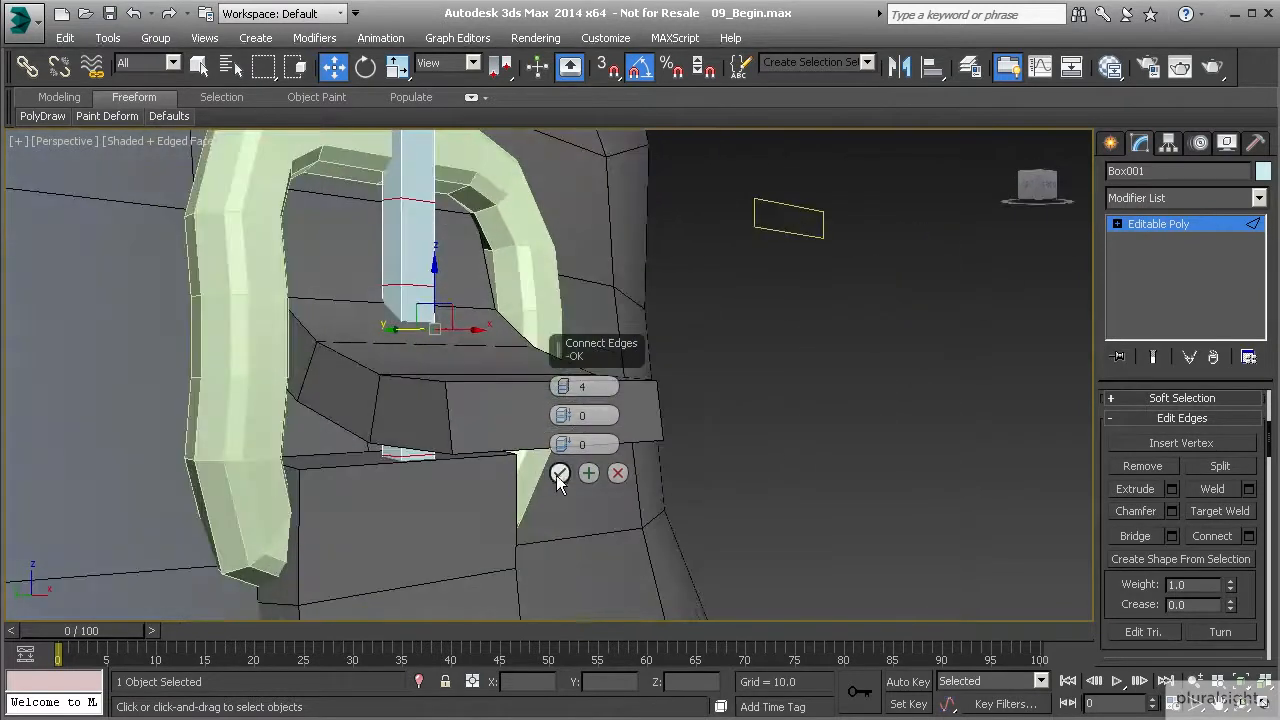
left_click(559, 473)
middle_click_drag(558, 474, 452, 342, "alt")
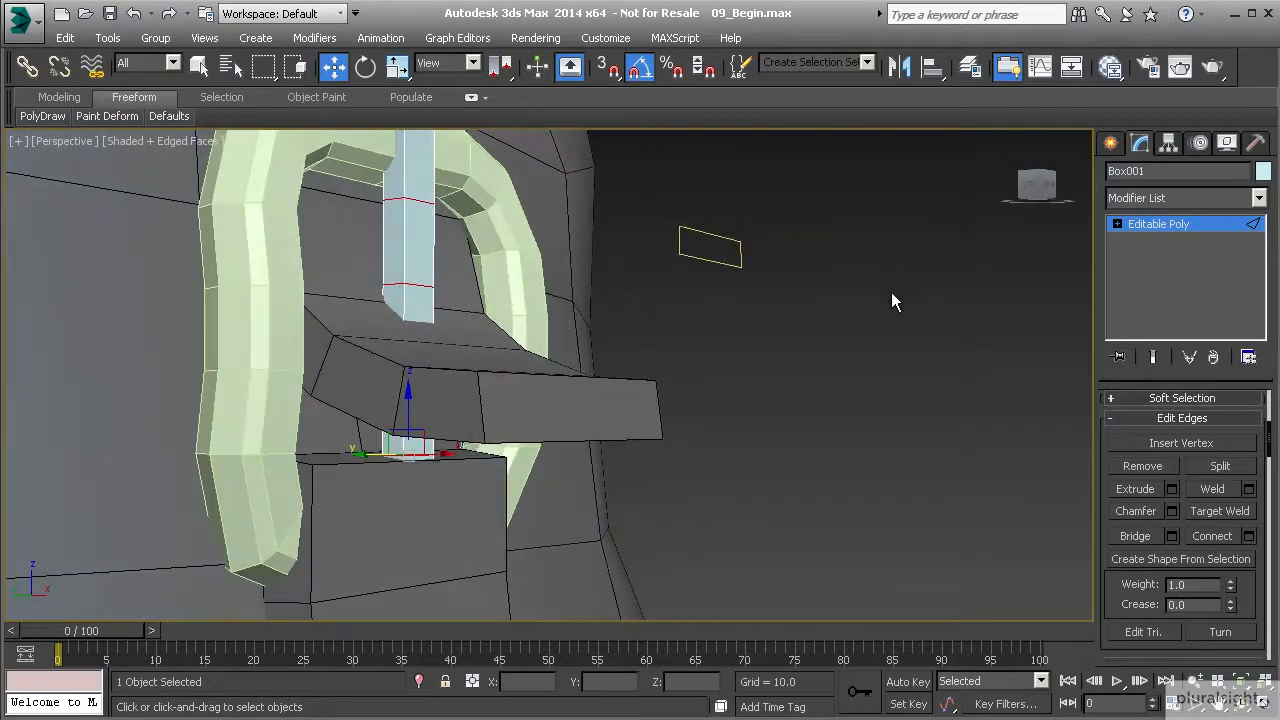
Select the four polygons around the prong's middle section and enable soft selection with a falloff of 31.8
key("4")
left_click_drag(488, 329, 488, 332)
middle_click_drag(398, 309, 382, 310, "alt")
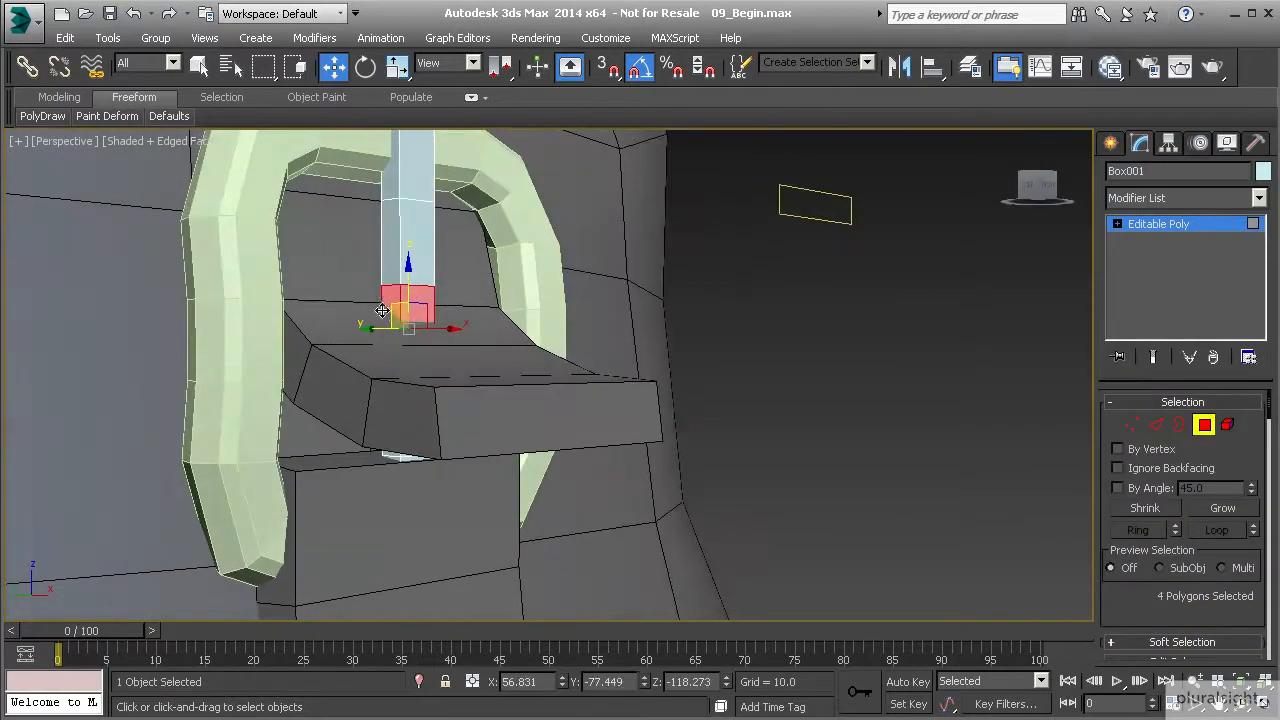
left_click(1155, 645)
left_click(1117, 421)
left_click_drag(1234, 490, 1226, 430)
Move the softly selected middle section forward along Y to bow the prong away from the strap, and leave polygon editing
scroll(523, 300, "down", 3)
middle_click_drag(529, 343, 549, 368, "alt")
left_click_drag(433, 352, 445, 357)
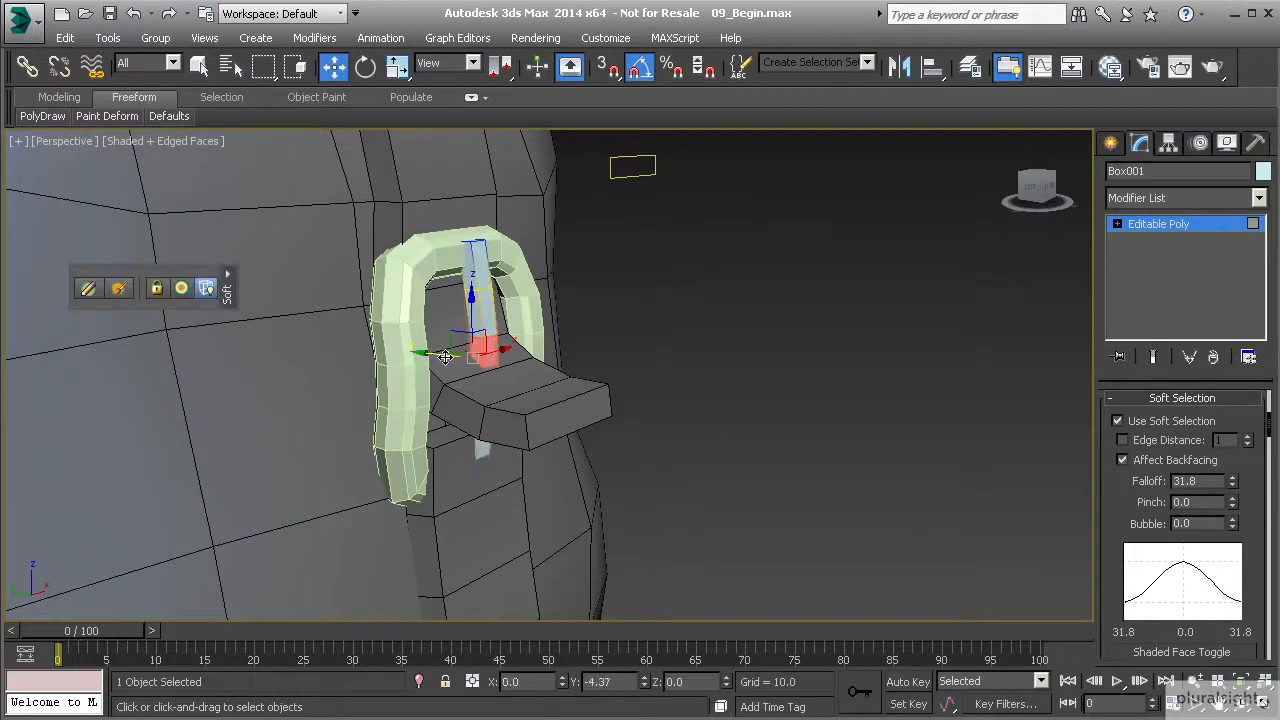
middle_click_drag(446, 356, 530, 396, "alt")
left_click_drag(539, 363, 517, 363)
middle_click_drag(517, 363, 911, 330, "alt")
left_click(1160, 226)
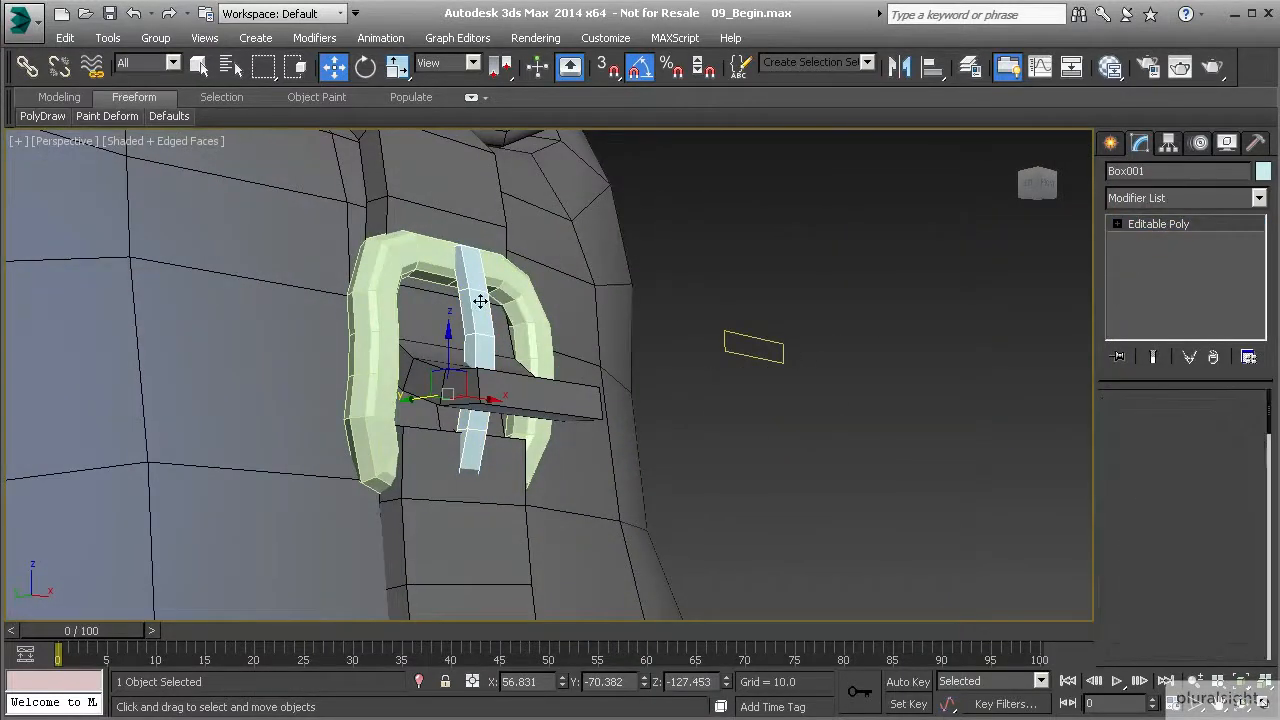
Select the column of polygons running down the front face of the prong
middle_click_drag(505, 305, 554, 417, "alt")
scroll(475, 341, "up", 4)
scroll(475, 341, "up", 4)
middle_click_drag(461, 309, 465, 354)
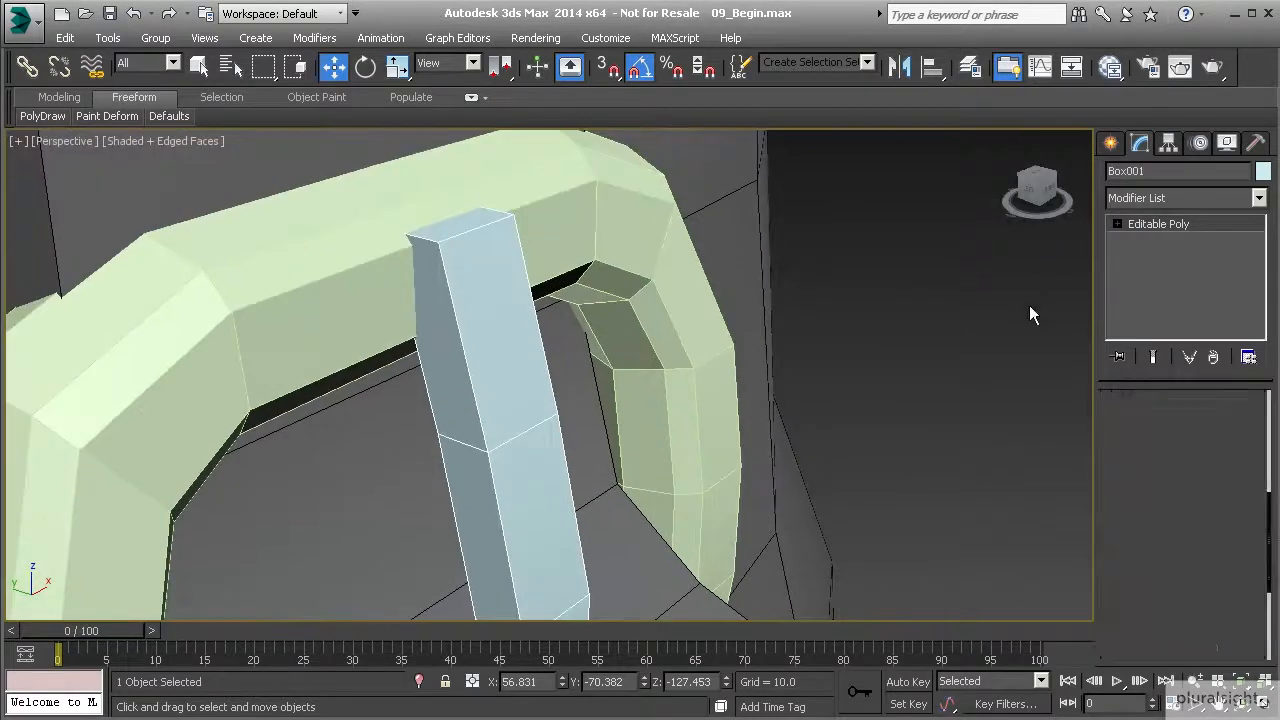
key("2")
scroll(1134, 457, "down", 4)
scroll(1140, 477, "up", 8)
scroll(1140, 477, "up", 2)
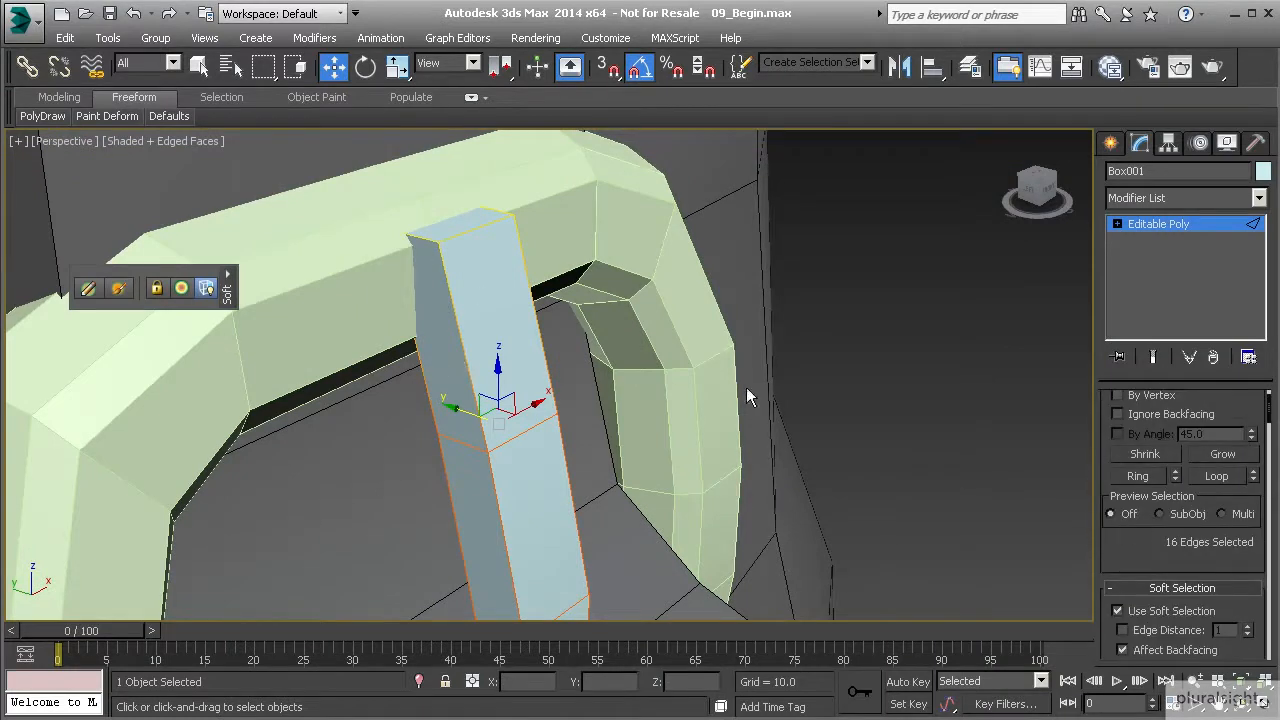
key("4")
left_click(483, 383)
left_click(510, 487, "ctrl")
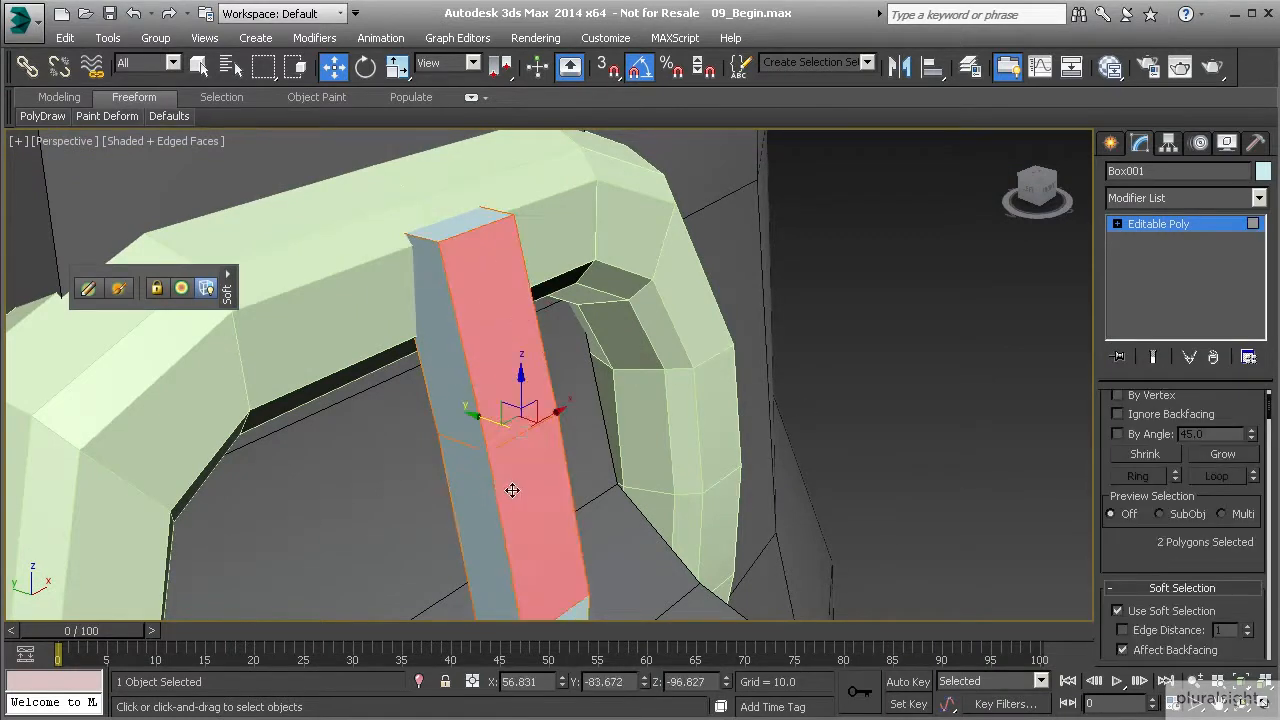
middle_click_drag(510, 487, 498, 407)
left_click(498, 407, "ctrl")
key("F3")
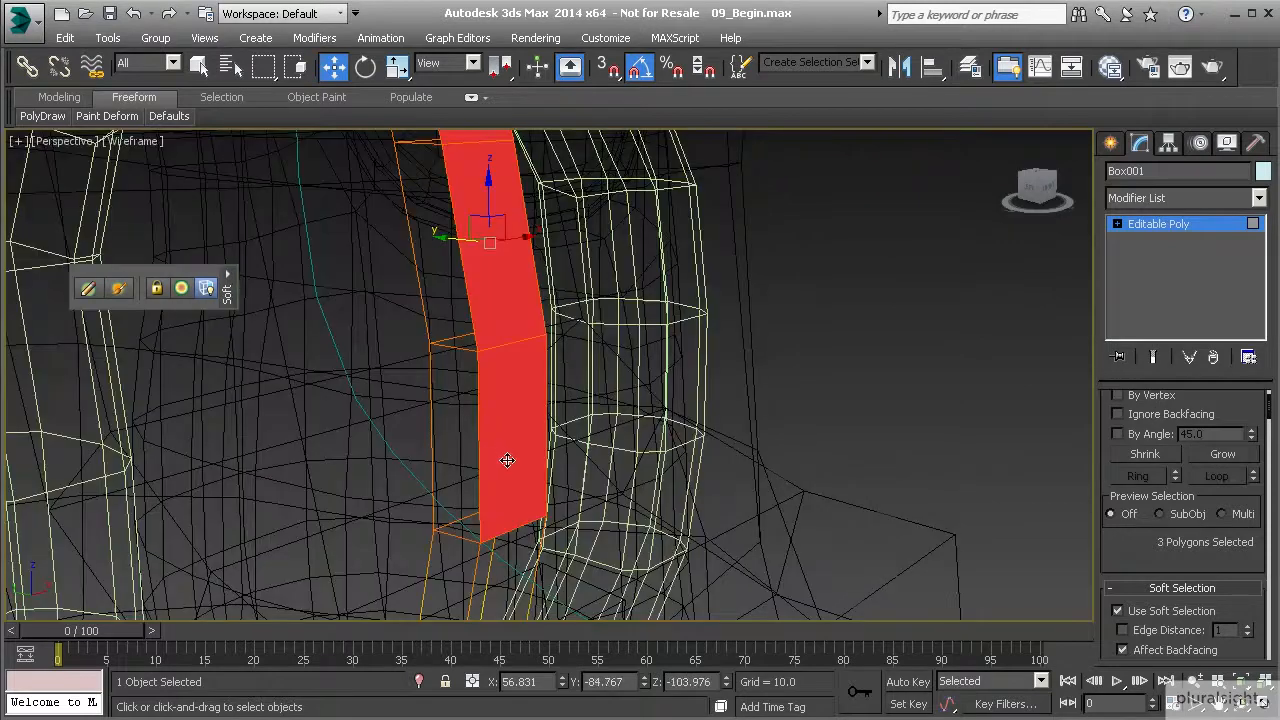
left_click(489, 550, "ctrl")
Add the column of polygons on the prong's back face to the selection and turn off soft selection
middle_click_drag(421, 389, 680, 394, "alt")
middle_click_drag(450, 175, 481, 337)
left_click(493, 295, "ctrl")
left_click(523, 464, "ctrl")
middle_click_drag(531, 511, 520, 385)
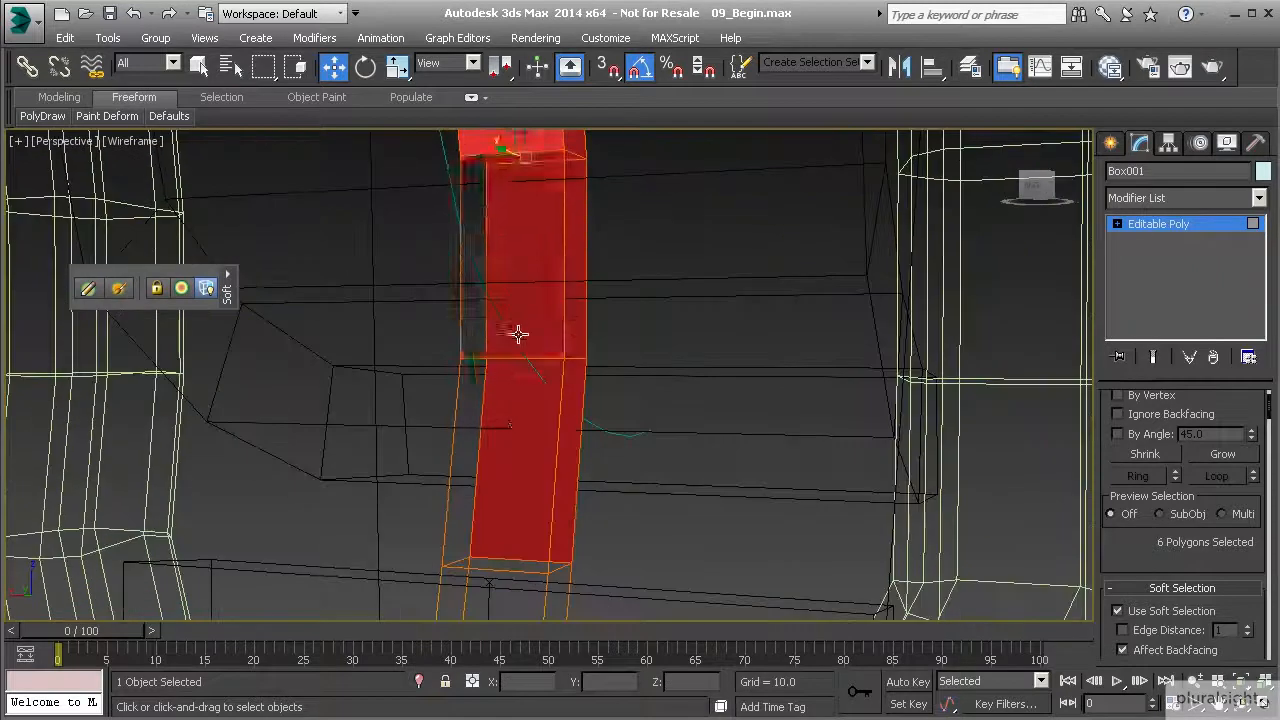
left_click(515, 334, "ctrl")
left_click(514, 458, "ctrl")
left_click(490, 588, "ctrl")
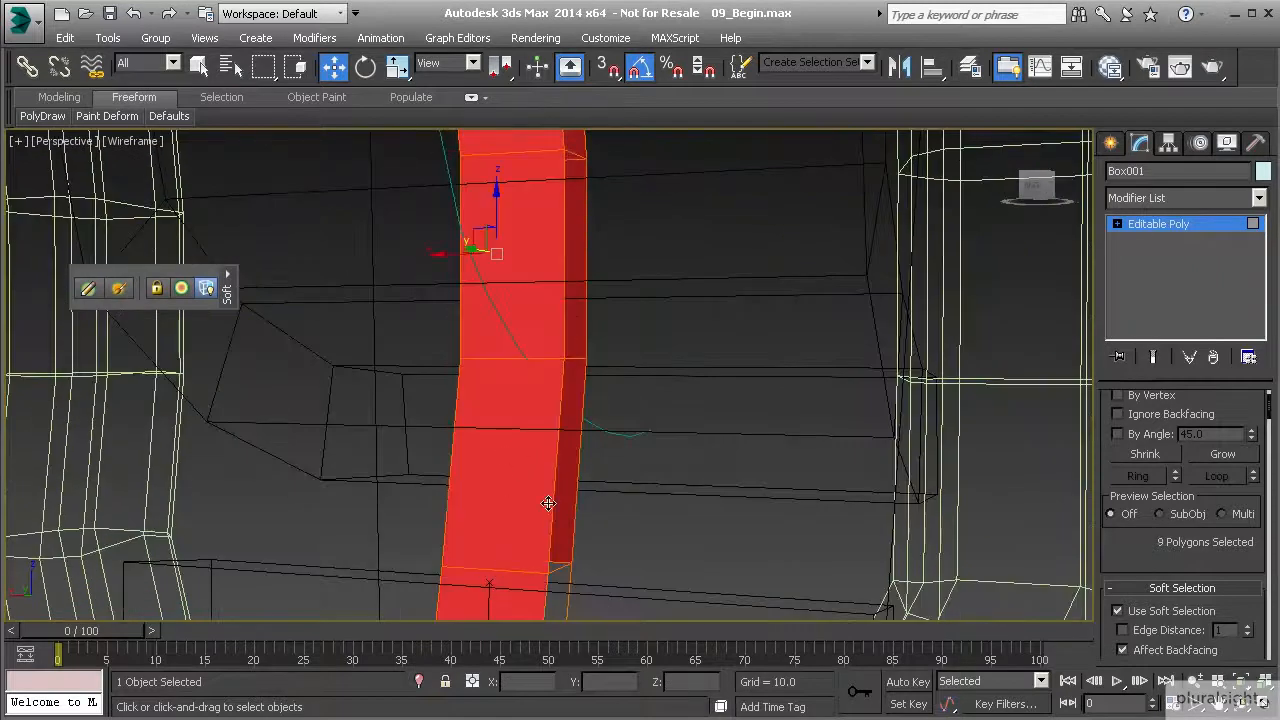
key("F3")
scroll(563, 477, "down", 5)
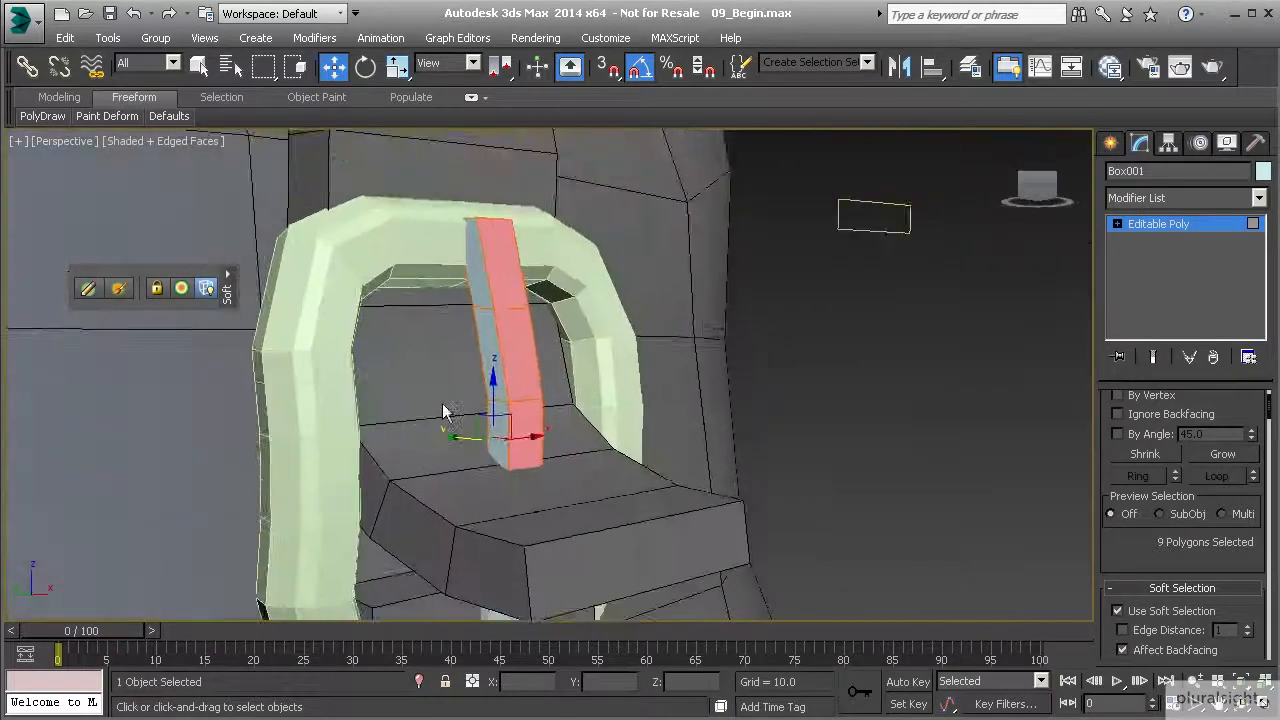
scroll(472, 365, "up", 4)
middle_click_drag(480, 354, 465, 380)
scroll(465, 381, "down", 4)
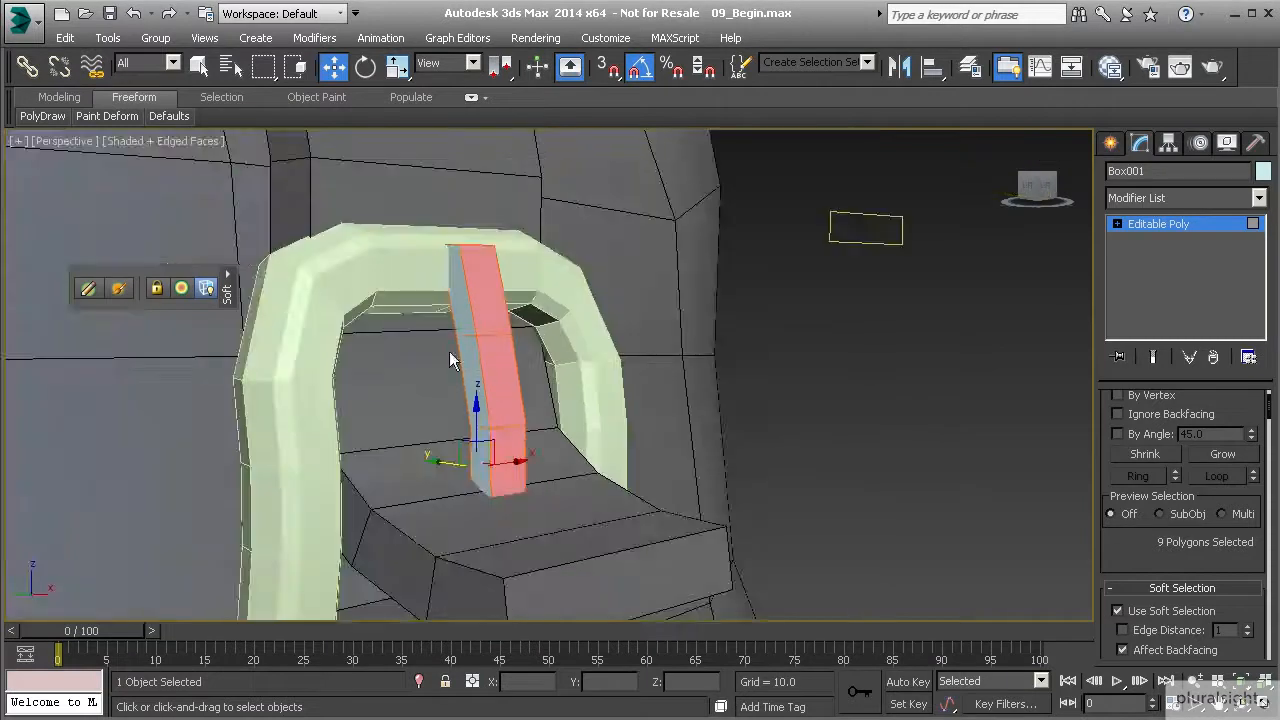
left_click(1118, 611)
left_click(1132, 588)
Try insetting the selected front and back polygons of the prong by a narrow margin
scroll(1150, 540, "down", 5)
left_click(1250, 503)
scroll(480, 315, "up", 3)
left_click_drag(565, 414, 565, 414)
left_click(559, 443)
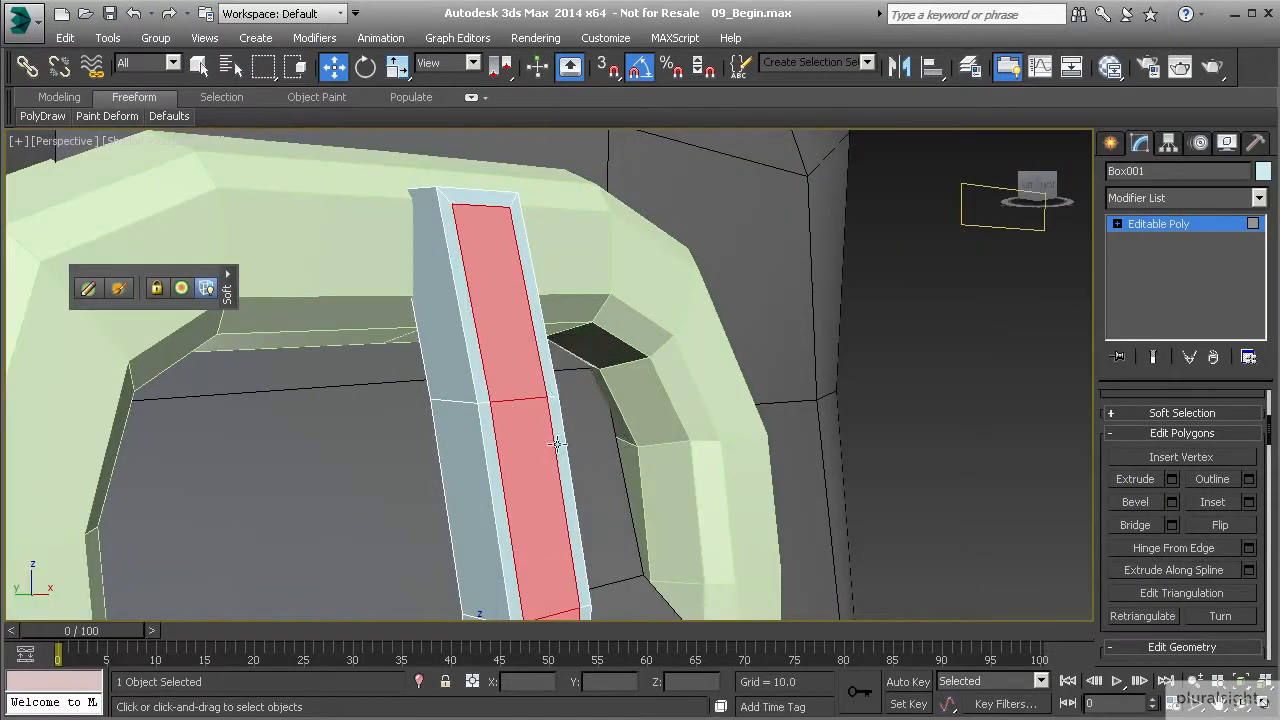
scroll(500, 397, "down", 4)
scroll(1128, 395, "up", 5)
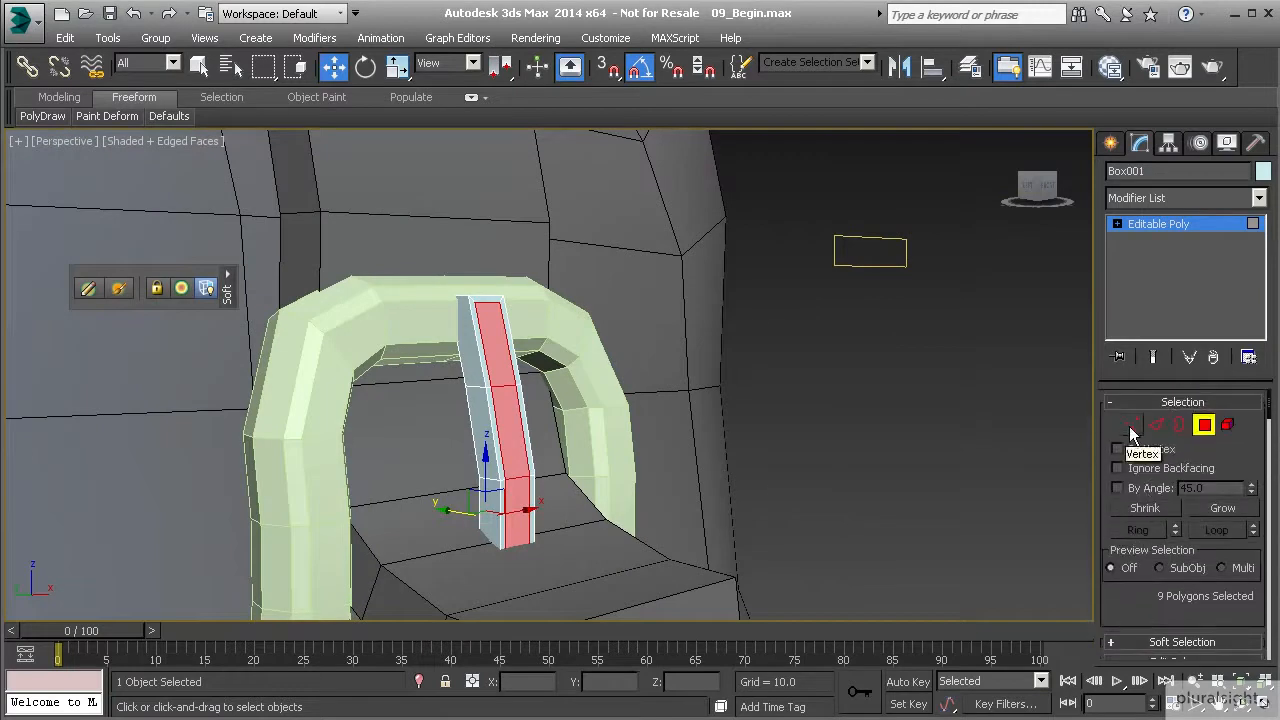
Try scaling the inset vertices apart in View and Local coordinates, and undo the scaling together with the inset
left_click(1131, 425)
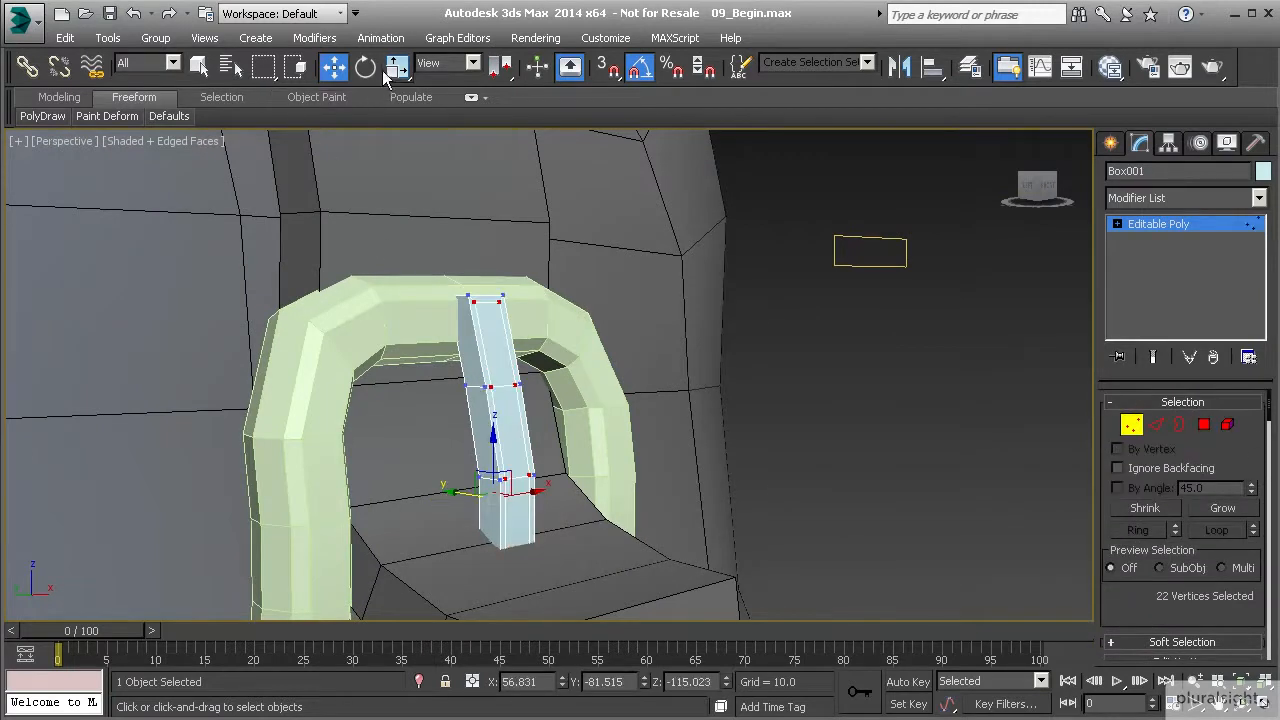
left_click(397, 66)
middle_click_drag(470, 404, 580, 520, "alt")
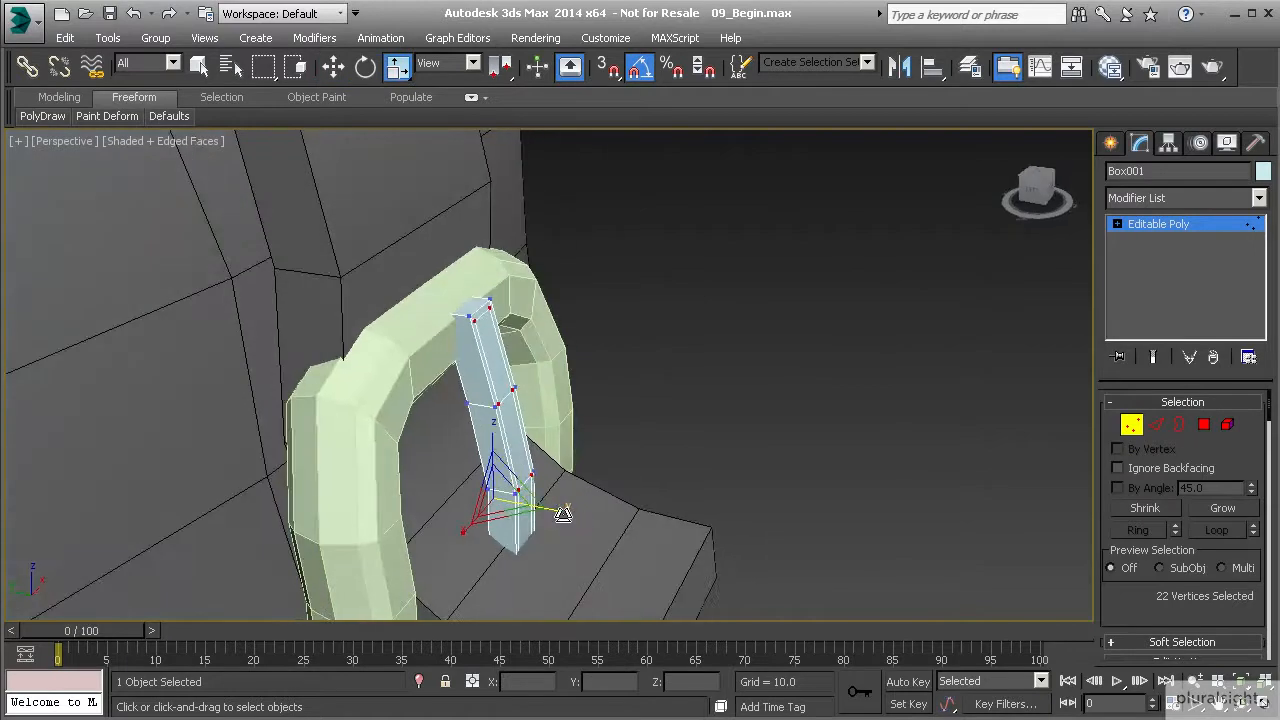
left_click_drag(565, 514, 582, 520)
middle_click_drag(563, 509, 324, 435, "alt")
left_click(430, 68)
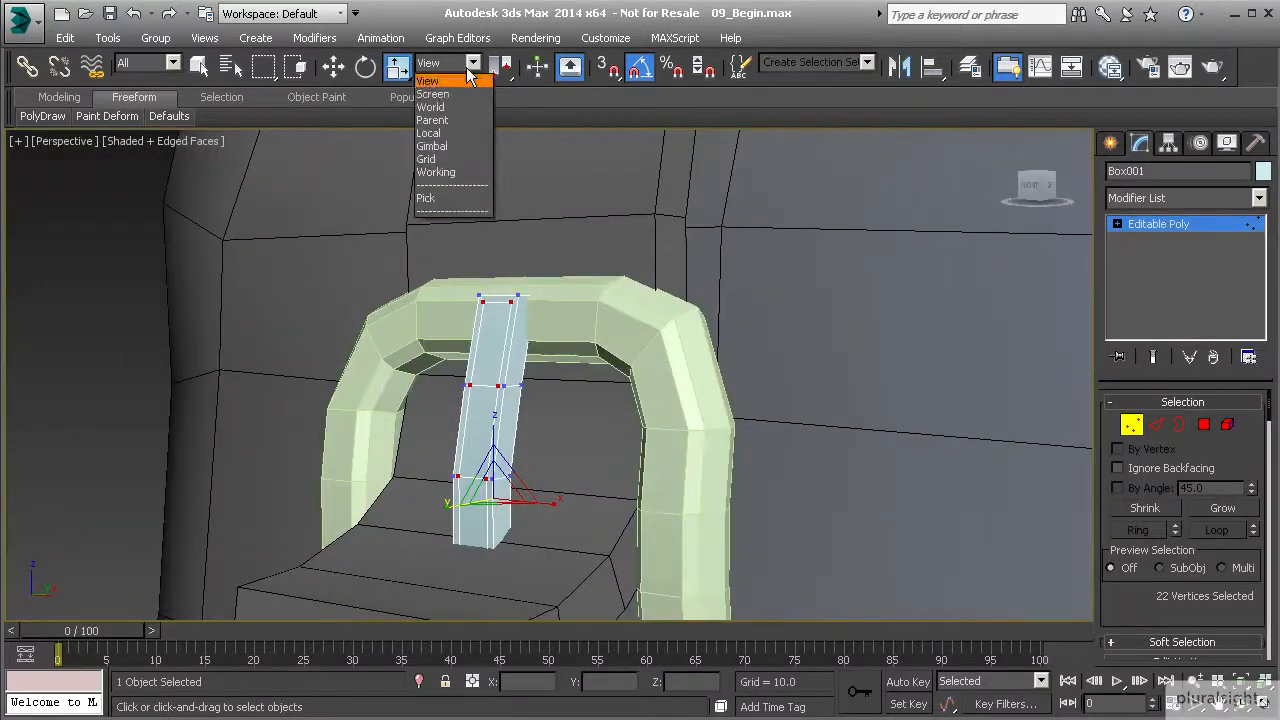
left_click(436, 130)
middle_click_drag(490, 417, 449, 486, "alt")
left_click_drag(460, 478, 455, 472)
key("ctrl+z")
middle_click_drag(374, 384, 558, 396, "alt")
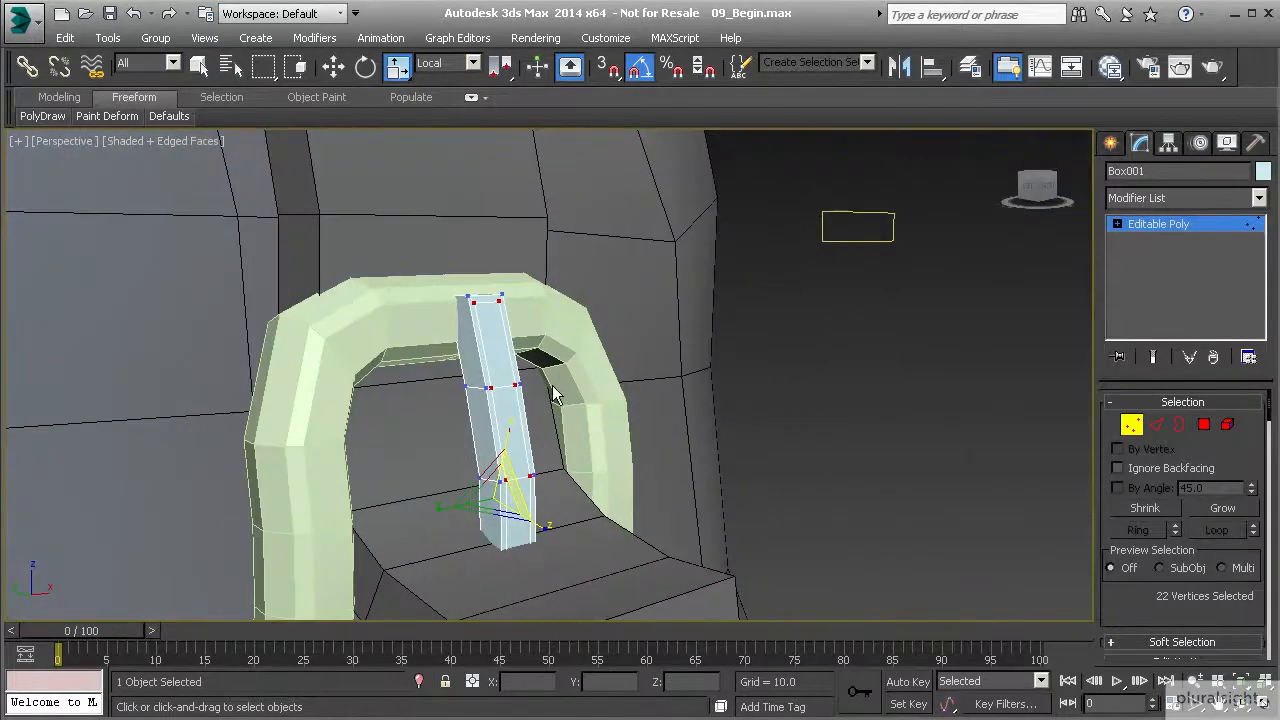
left_click(545, 395)
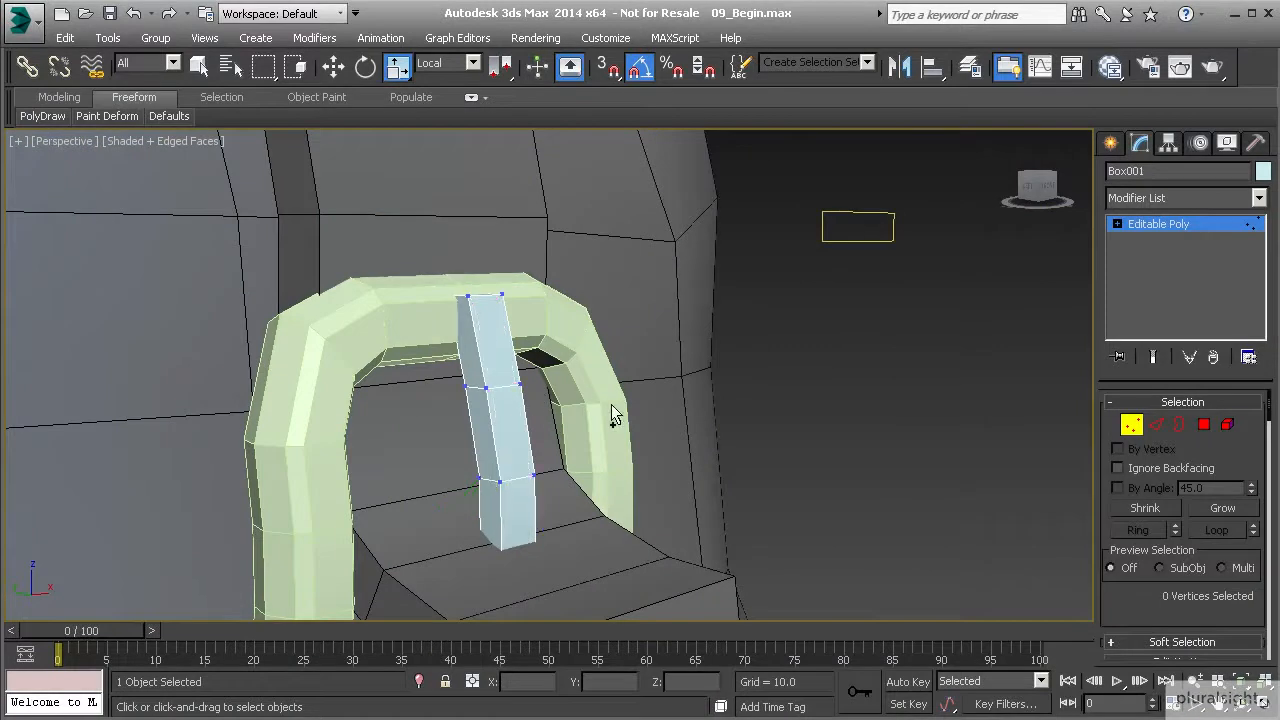
Bevel the prong's front and back polygons outward by a small height with a slightly reduced outline, and deselect them
left_click(1204, 424)
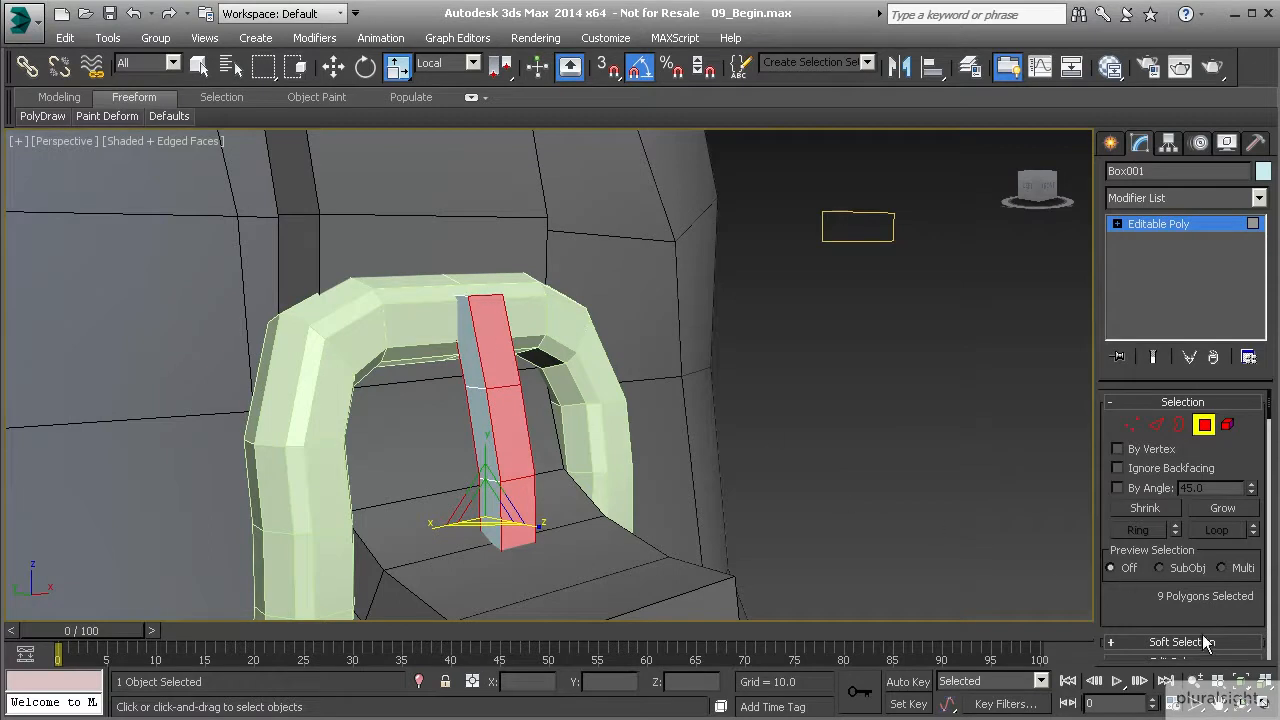
scroll(1205, 642, "down", 4)
left_click(1172, 577)
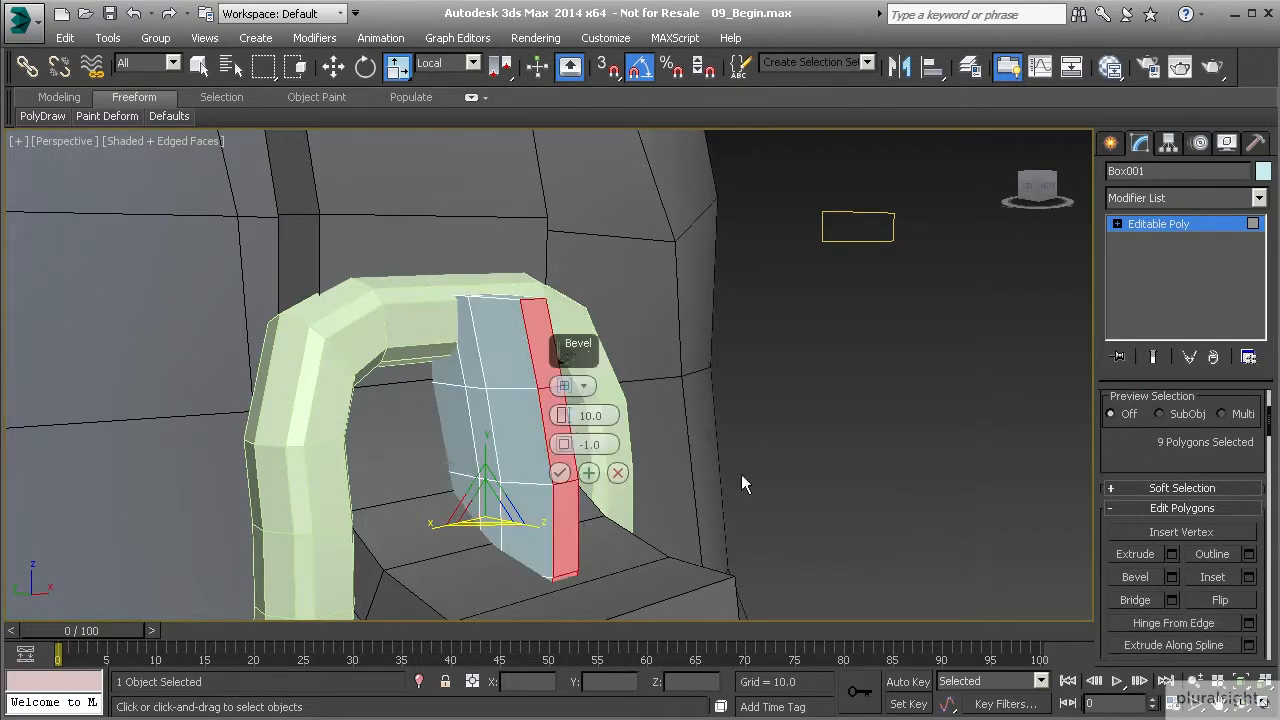
left_click_drag(565, 419, 554, 471)
middle_click_drag(550, 462, 458, 329, "alt")
scroll(467, 370, "up", 3)
middle_click_drag(530, 365, 560, 445, "alt")
left_click_drag(565, 443, 562, 443)
middle_click_drag(530, 440, 500, 455, "alt")
left_click(560, 472)
left_click(722, 401)
Examine the buckle and prong against the whole backpack and the strap's upper end under the top flap
middle_click_drag(726, 403, 520, 389, "alt")
scroll(500, 430, "down", 3)
middle_click_drag(486, 434, 548, 452, "alt")
scroll(526, 463, "down", 3)
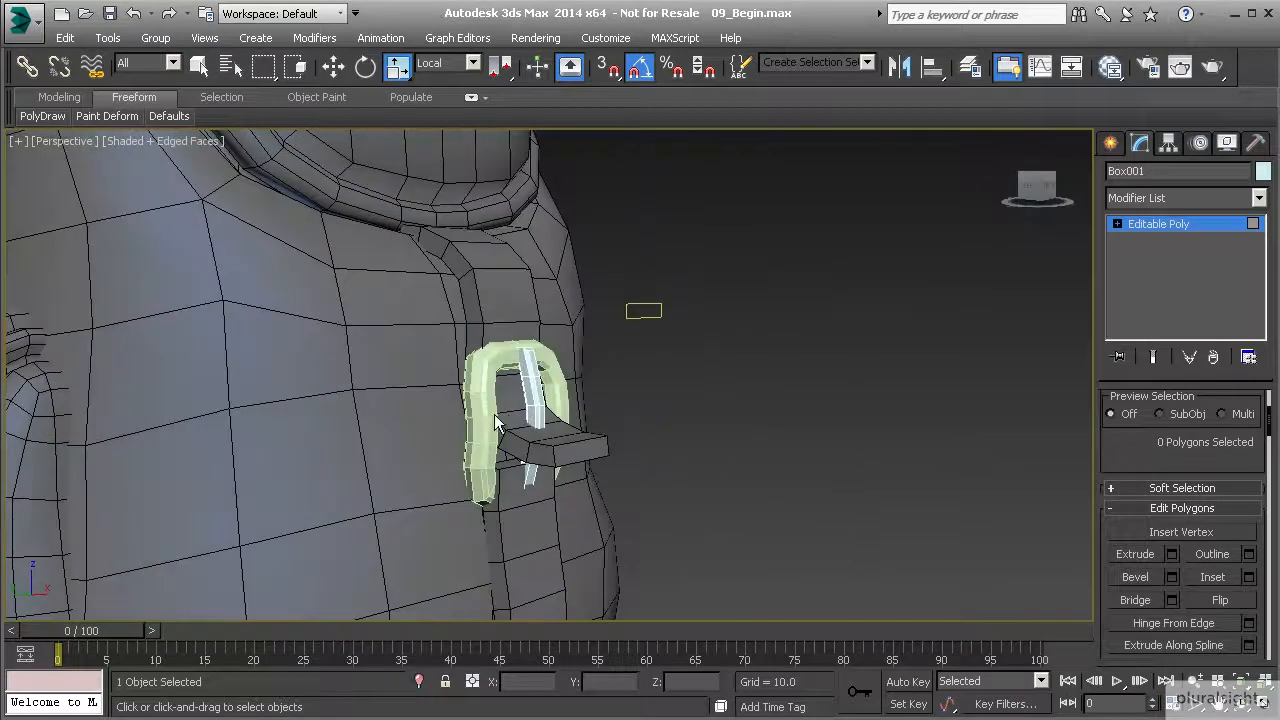
scroll(610, 462, "down", 4)
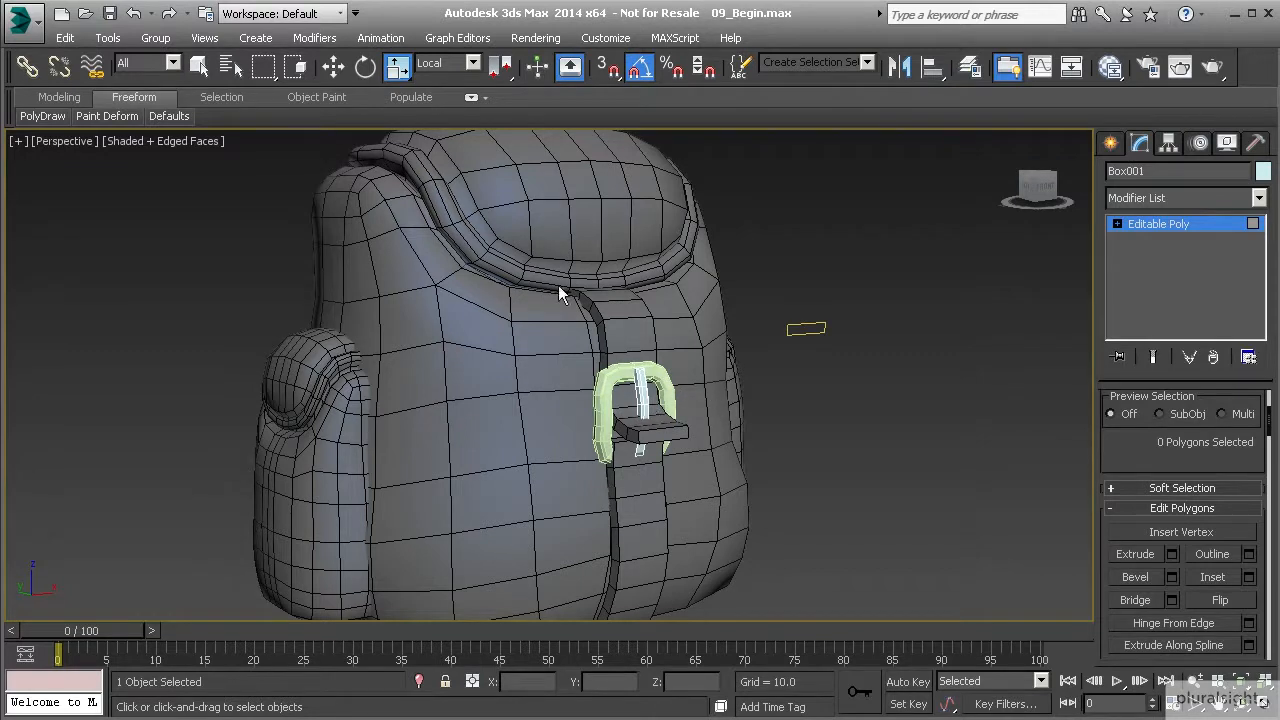
middle_click_drag(630, 400, 600, 420)
scroll(608, 406, "up", 5)
middle_click_drag(600, 420, 605, 500)
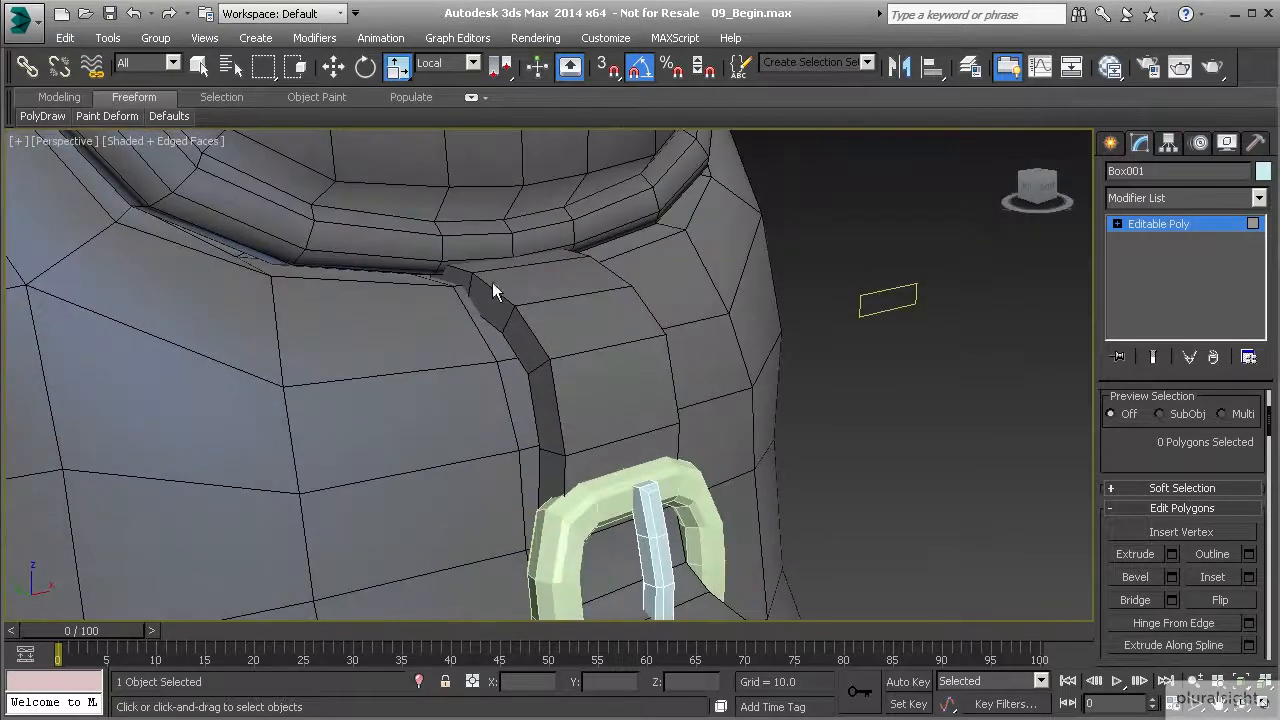
scroll(544, 398, "down", 4)
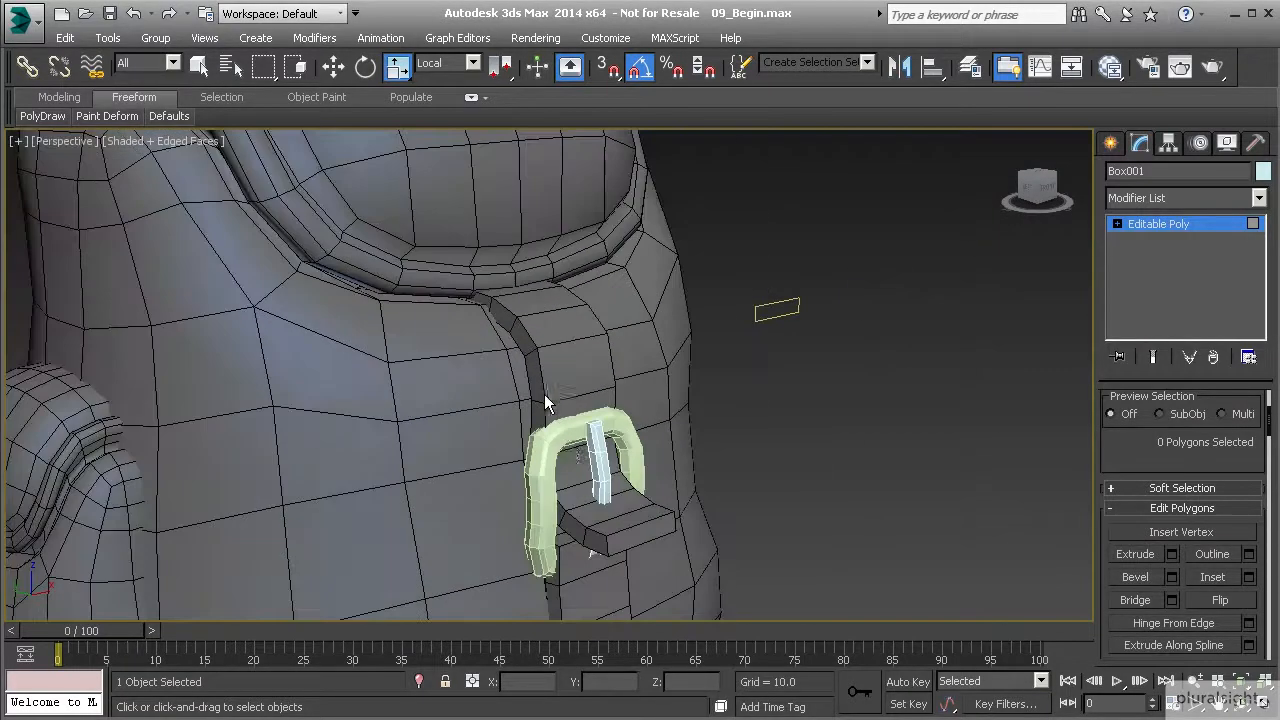
middle_click_drag(545, 400, 571, 363, "alt")
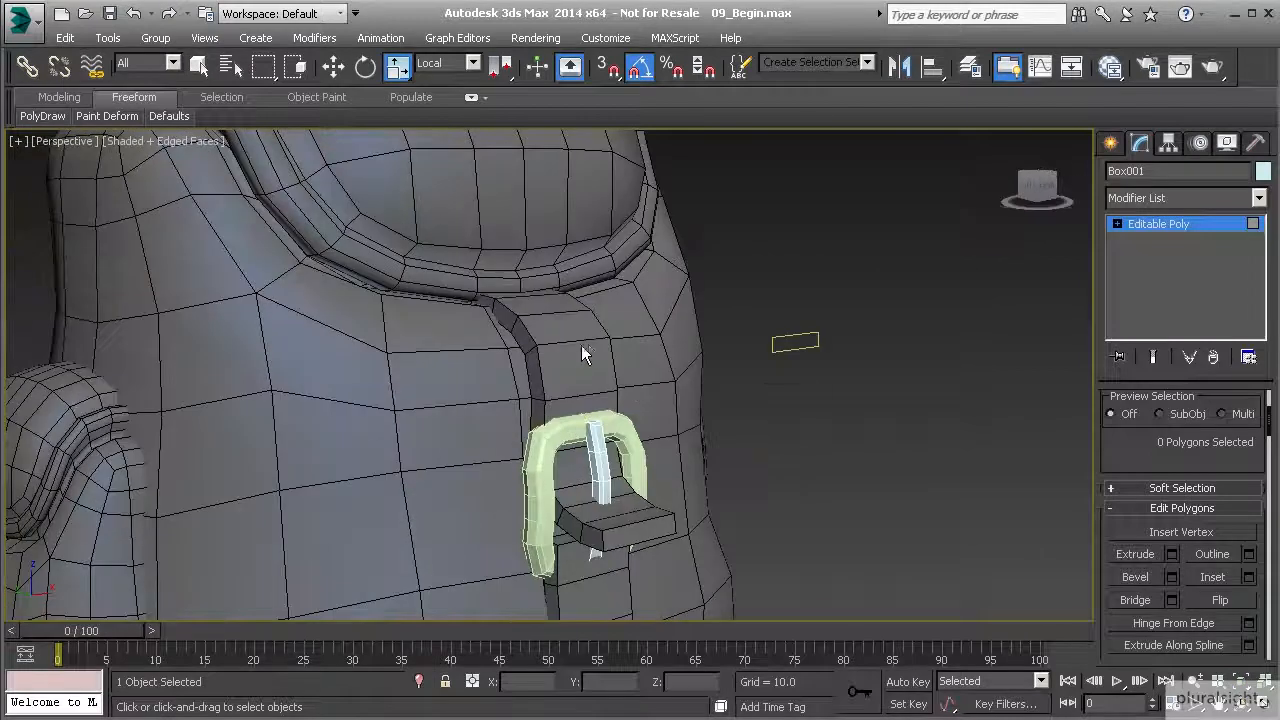